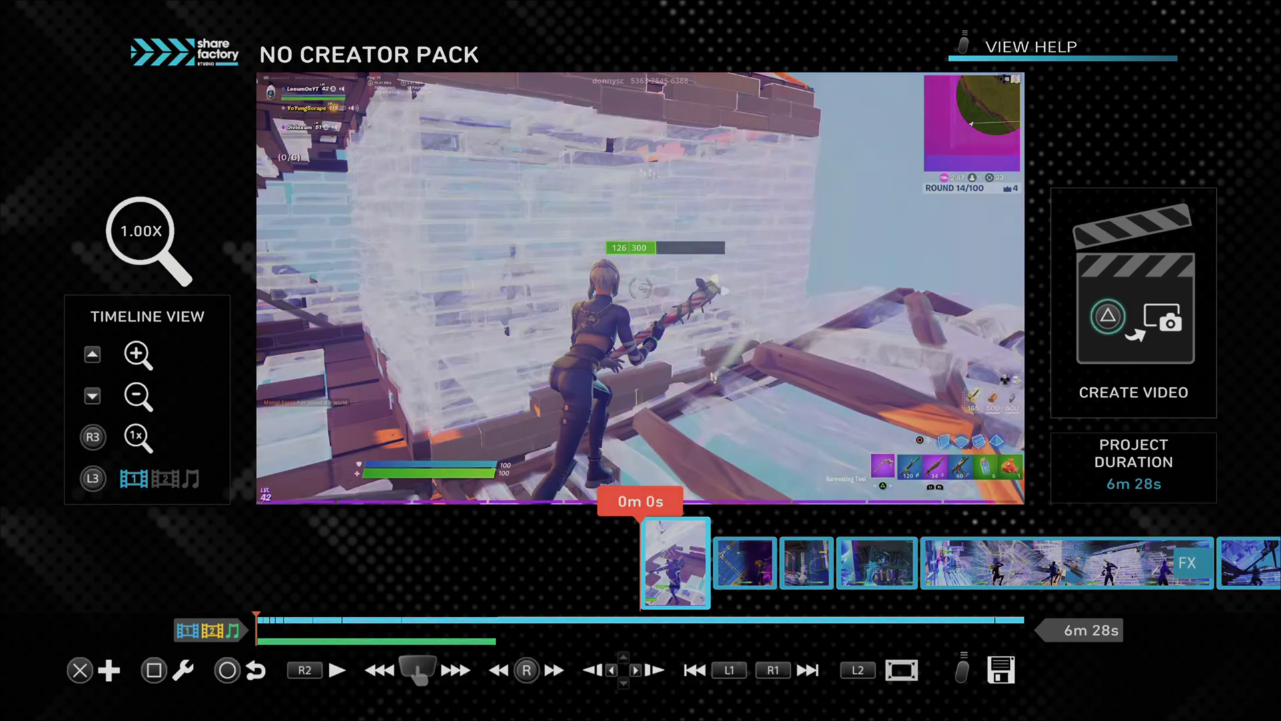
- Look through the first few gameplay clips on the timeline and return to the start of the project
key("Right")
key("Left")
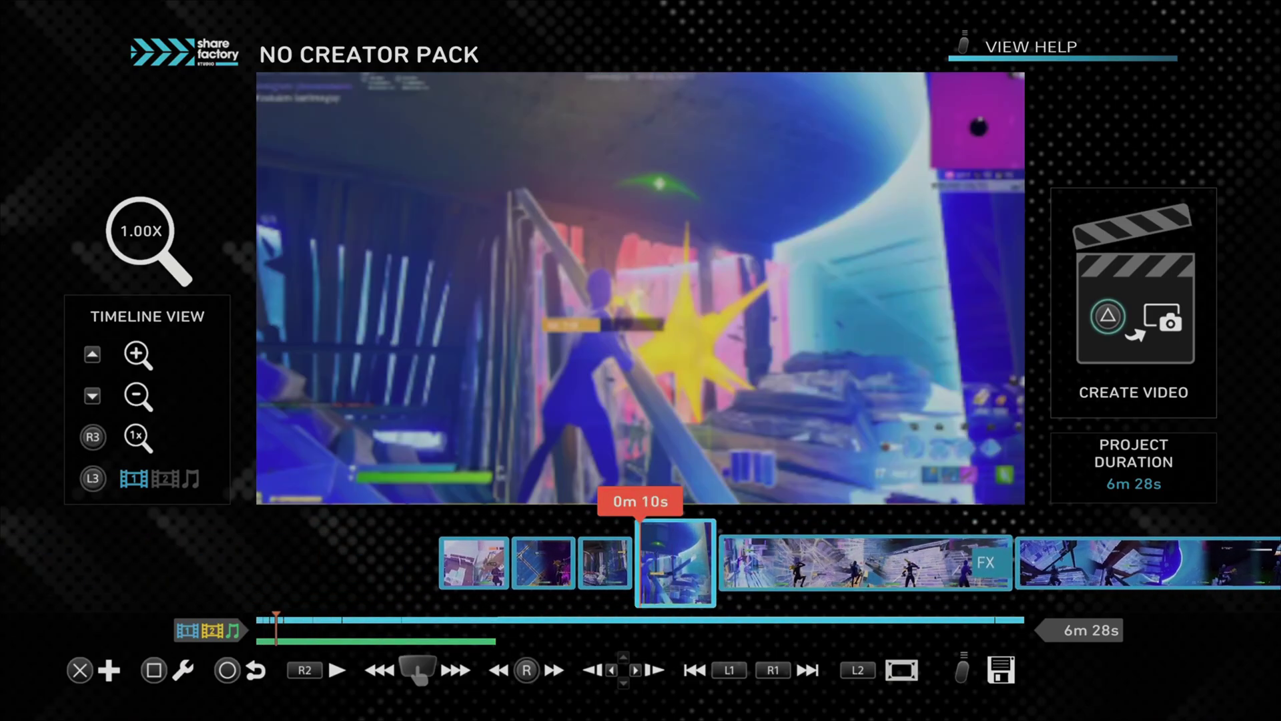
key("Right")
key("Left")
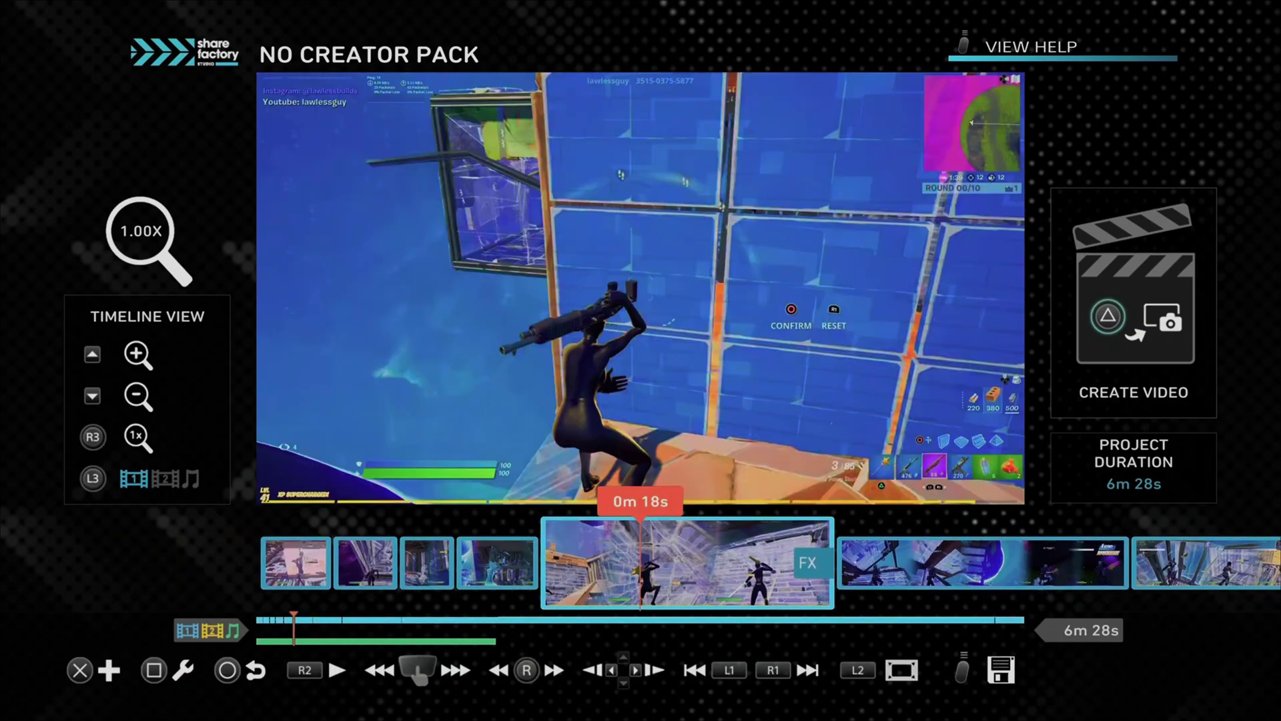
key("Home")
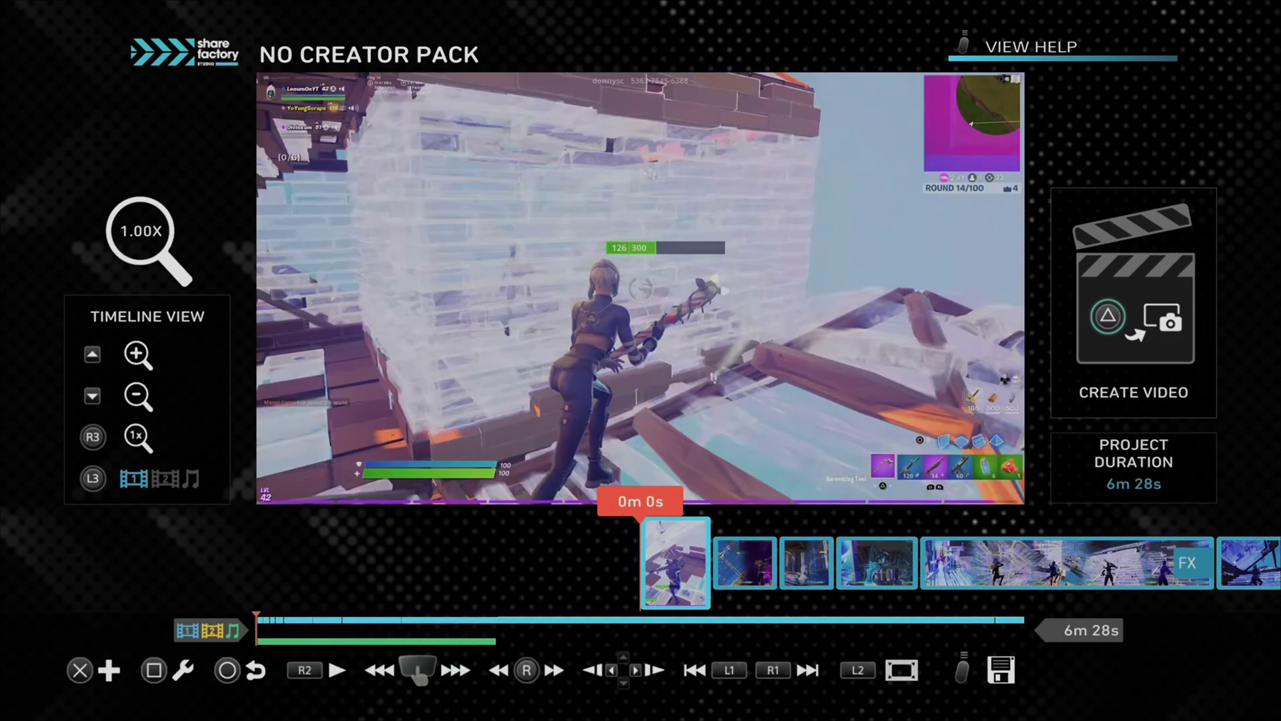
key("Right")
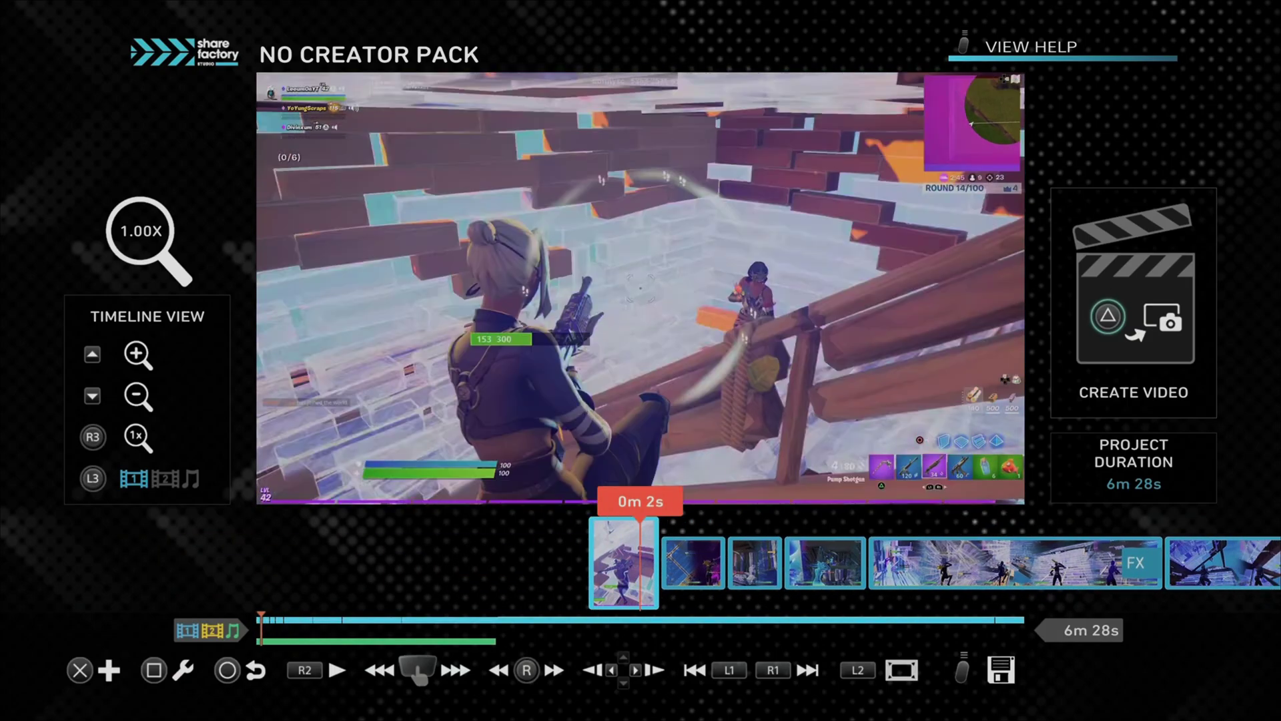
key("Left")
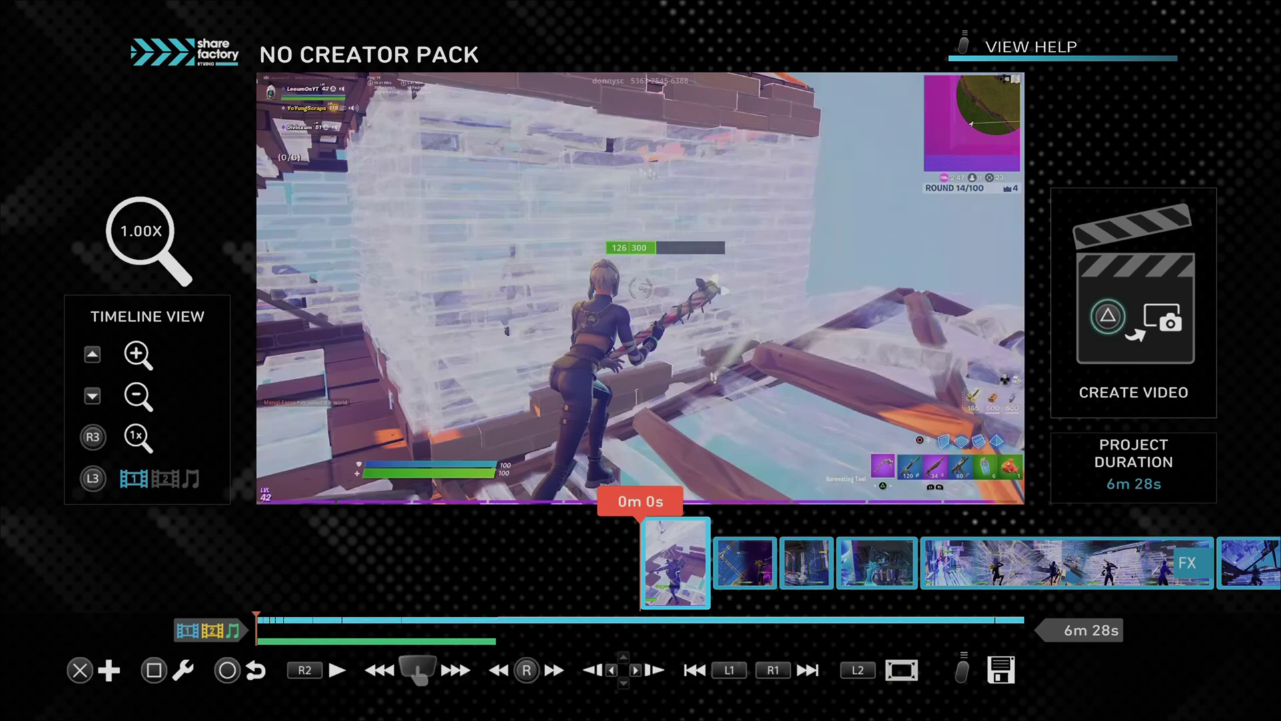
key("Return")
key("Left")
key("Left")
key("Left")
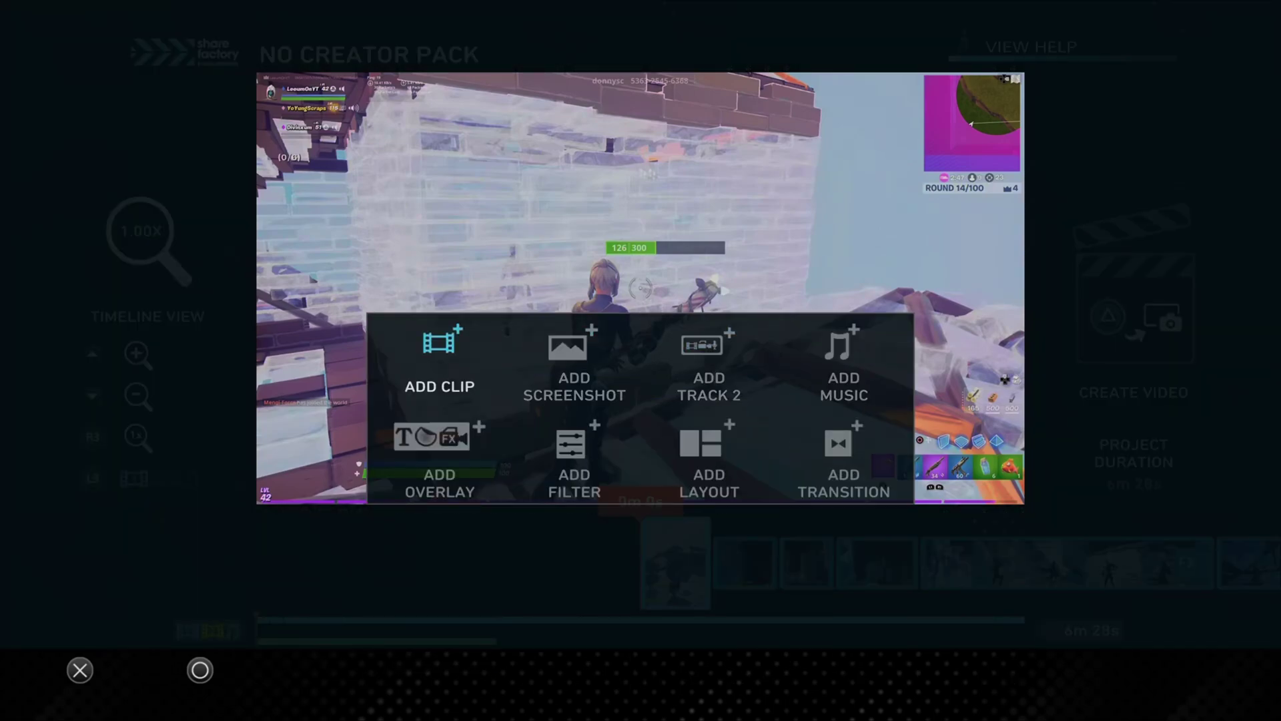
key("Return")
key("Down")
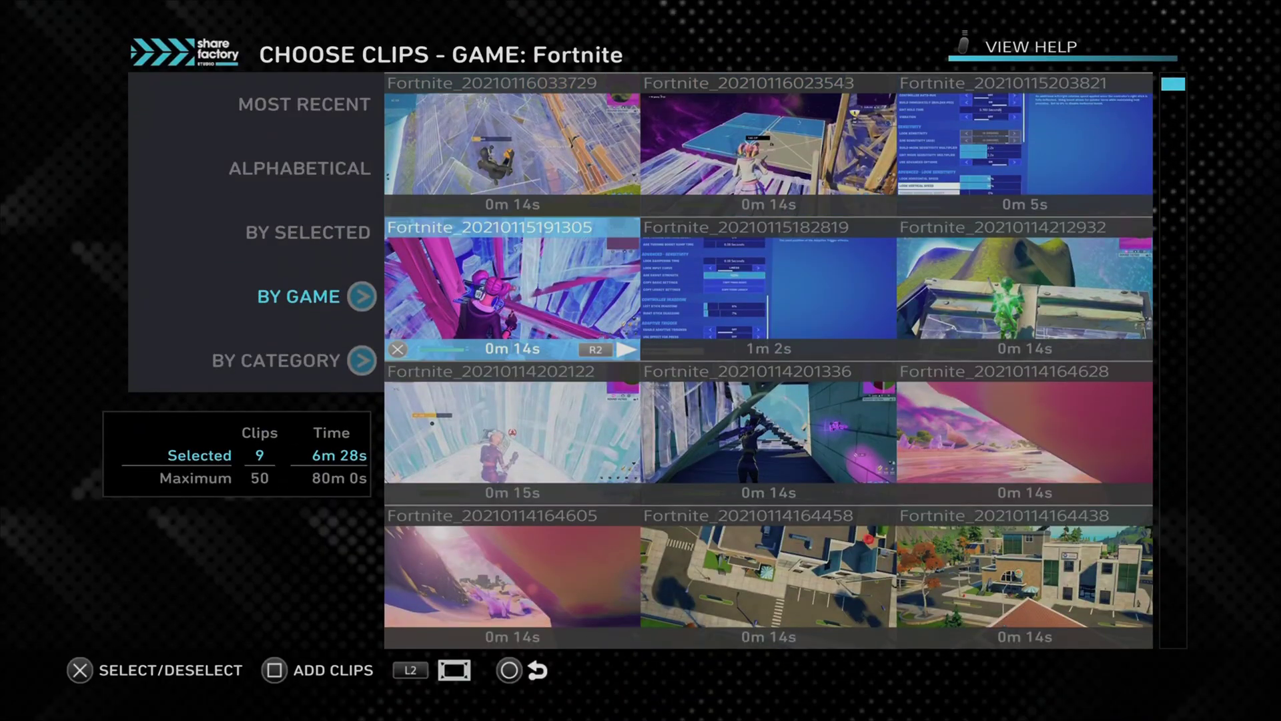
key("Down")
key("Right")
key("Right")
key("Left")
key("Left")
key("Return")
key("s")
- Split the first timeline clip at about 0m 7s and delete the part before the split
key("Right")
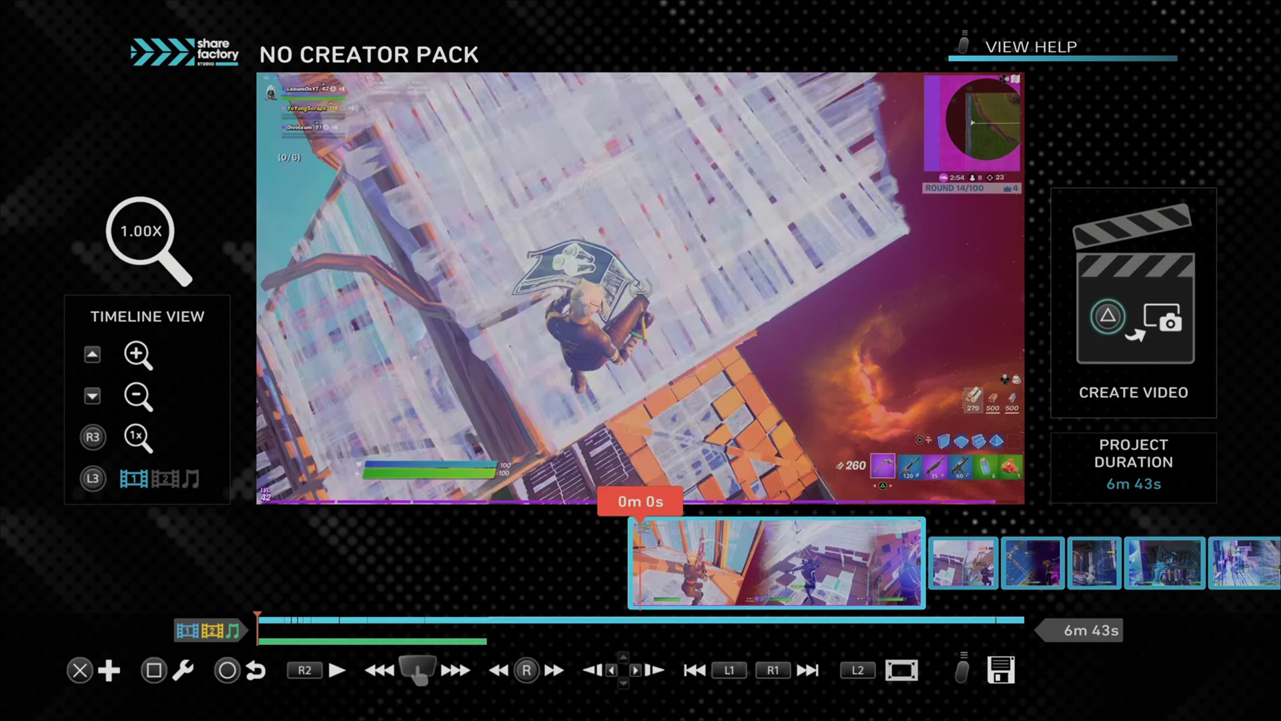
key("Right")
key("Right")
key("Right")
key("Left")
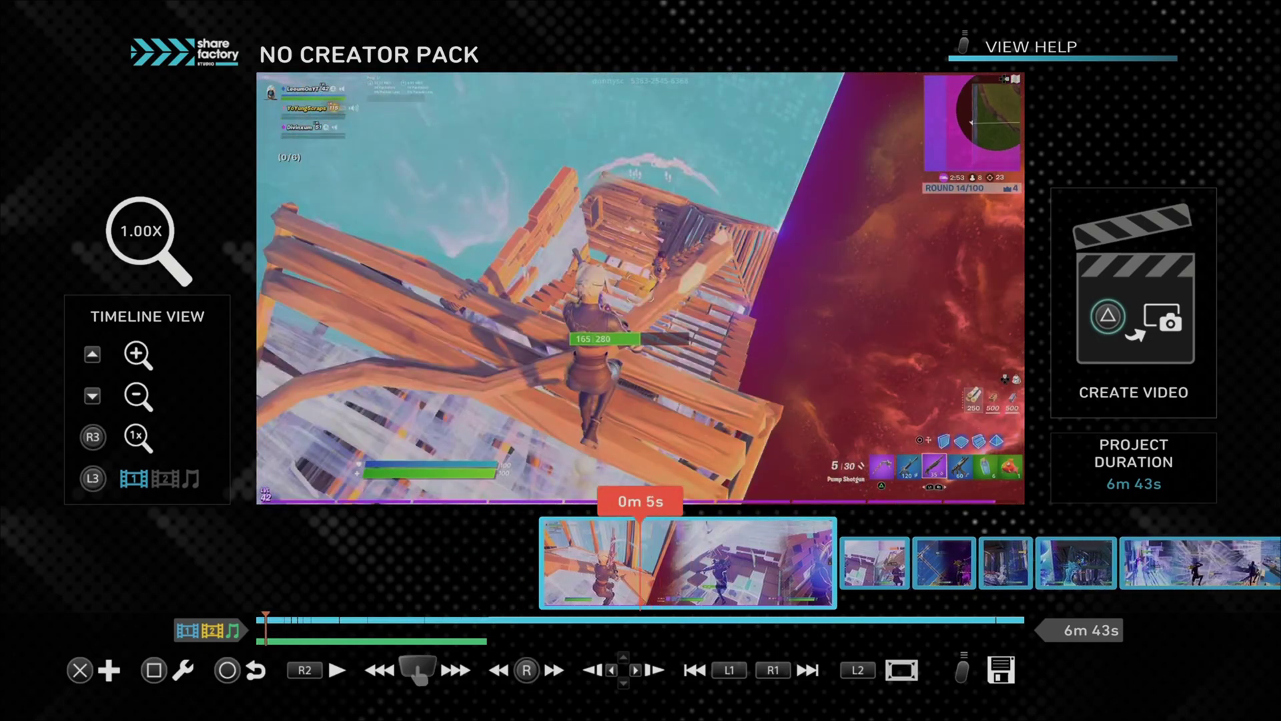
key("Left")
key("Right")
key("Left")
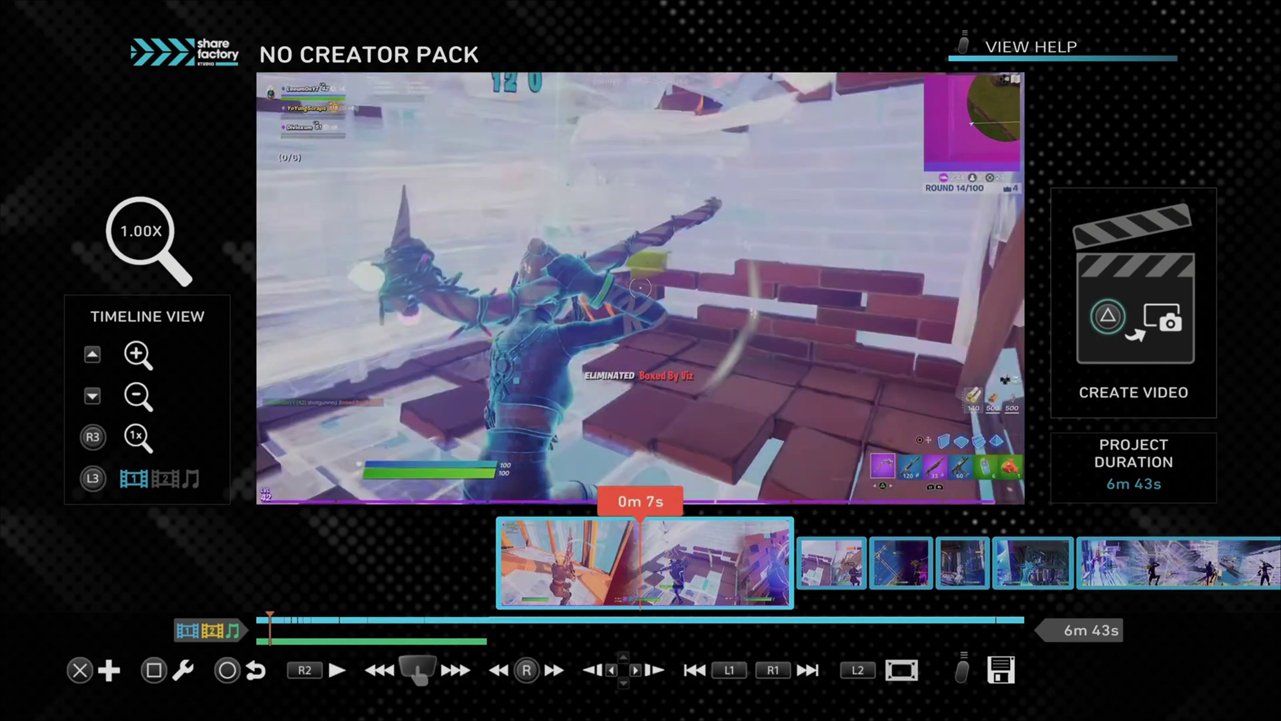
key("Return")
key("Right")
key("Return")
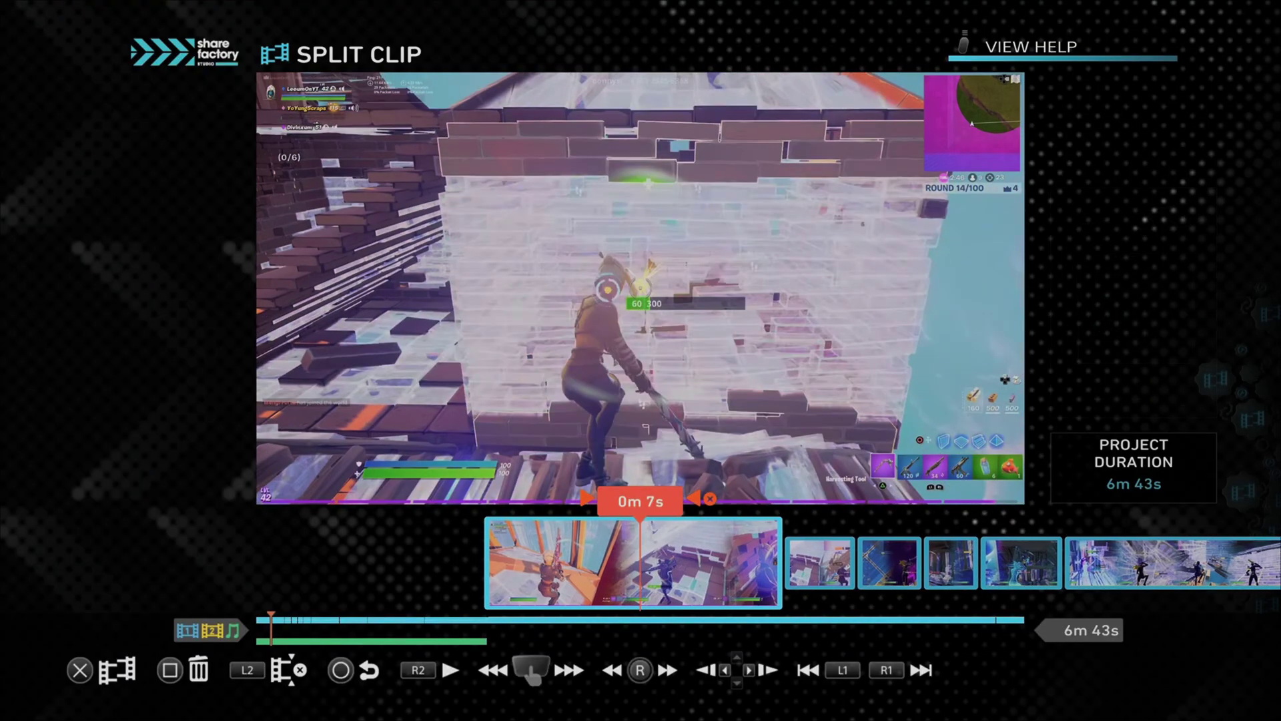
key("Left")
key("Return")
key("Left")
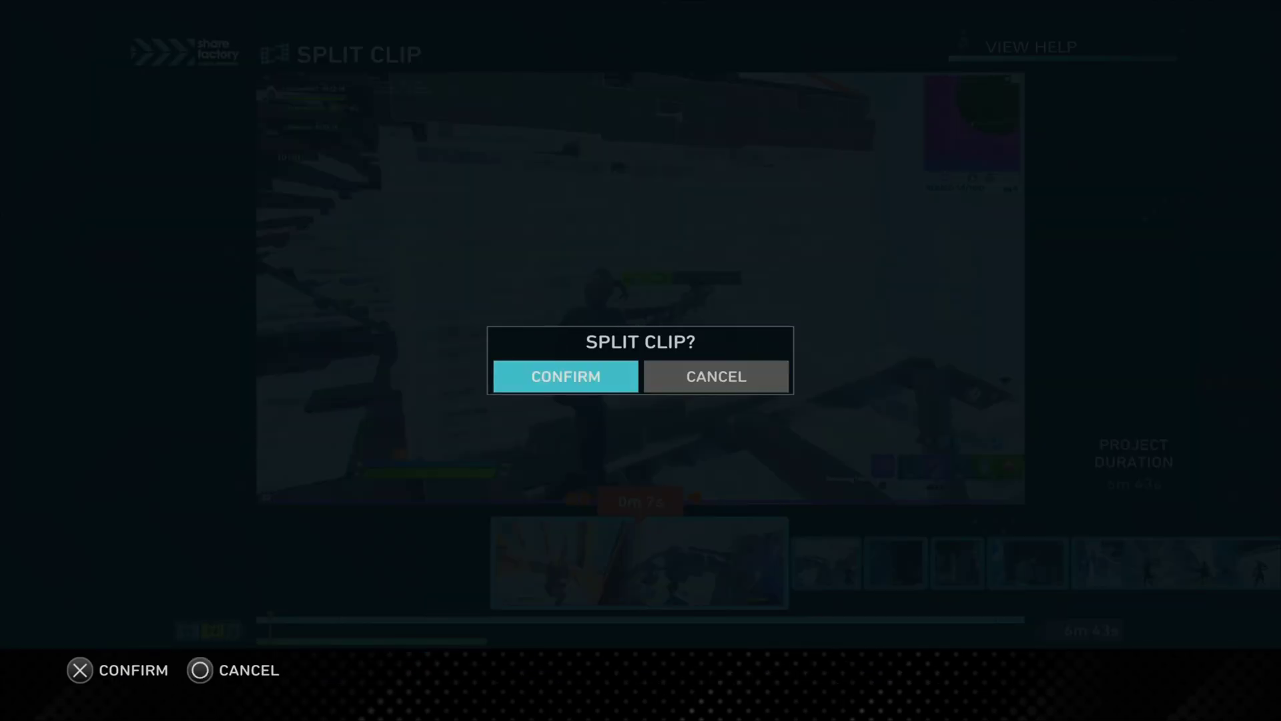
key("Return")
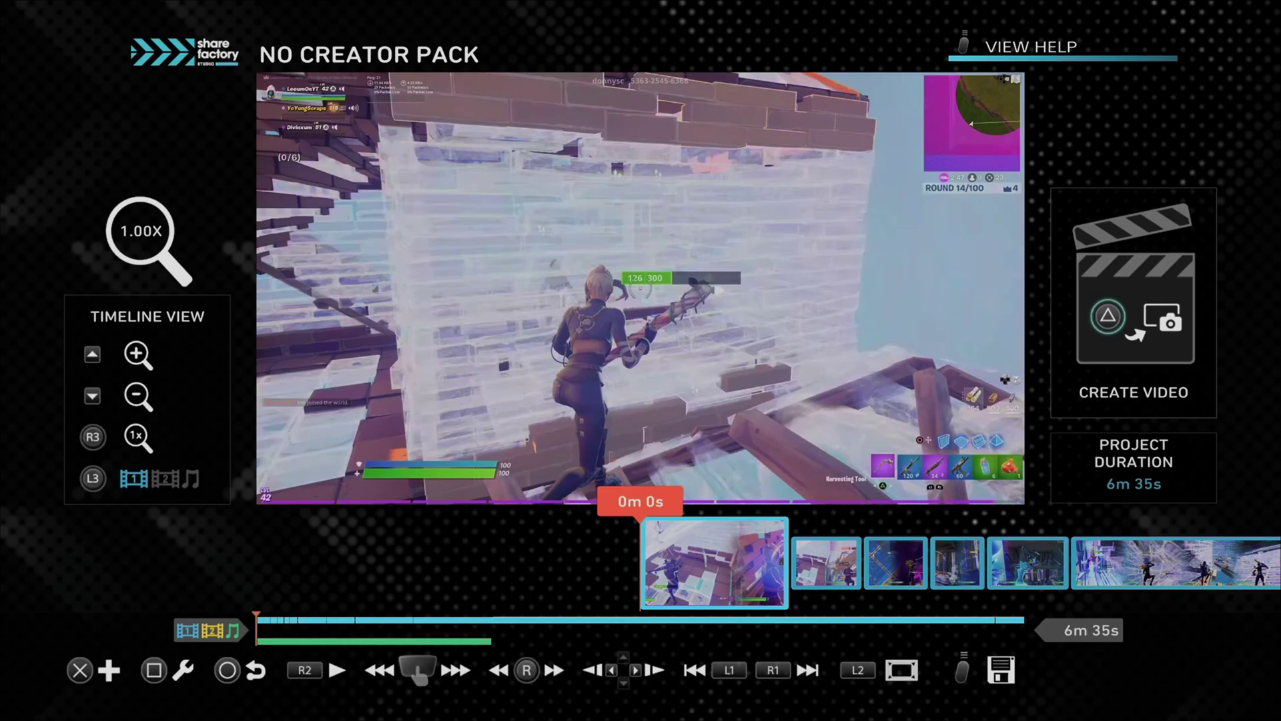
- Split the shortened first clip at about 0m 2s and delete its opening part
key("Return")
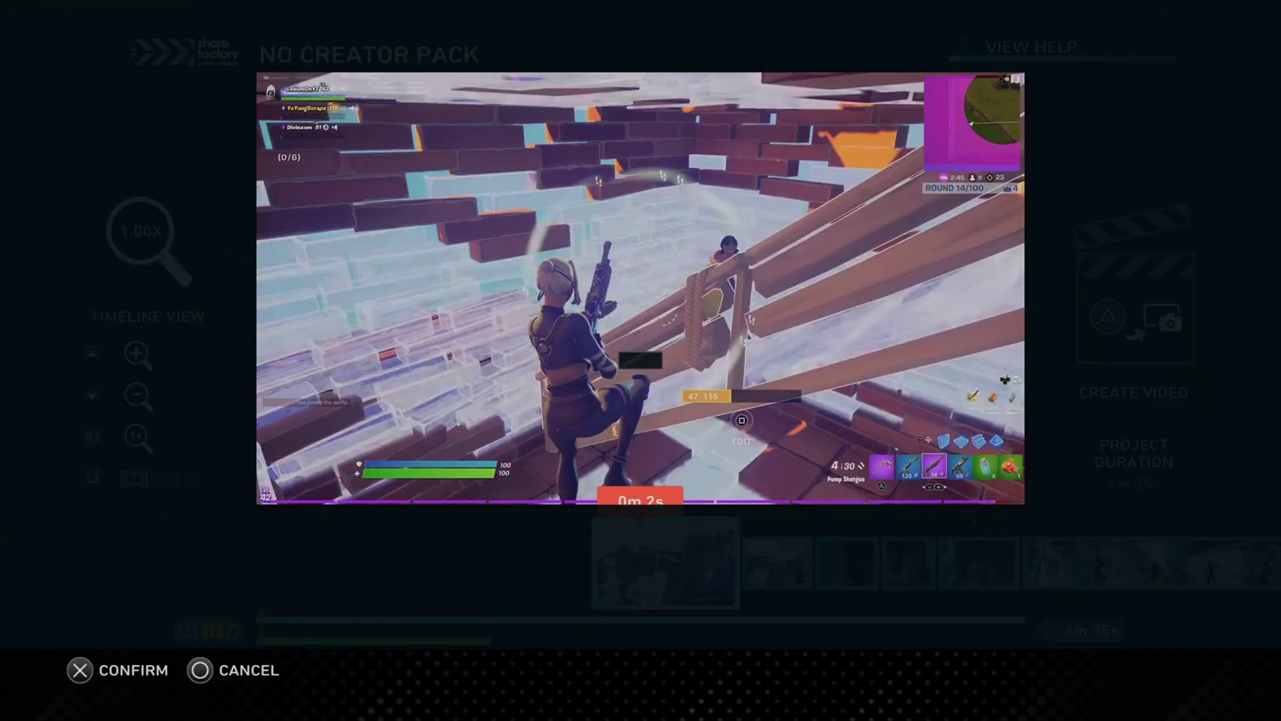
key("Right")
key("Return")
key("Delete")
key("Return")
key("Escape")
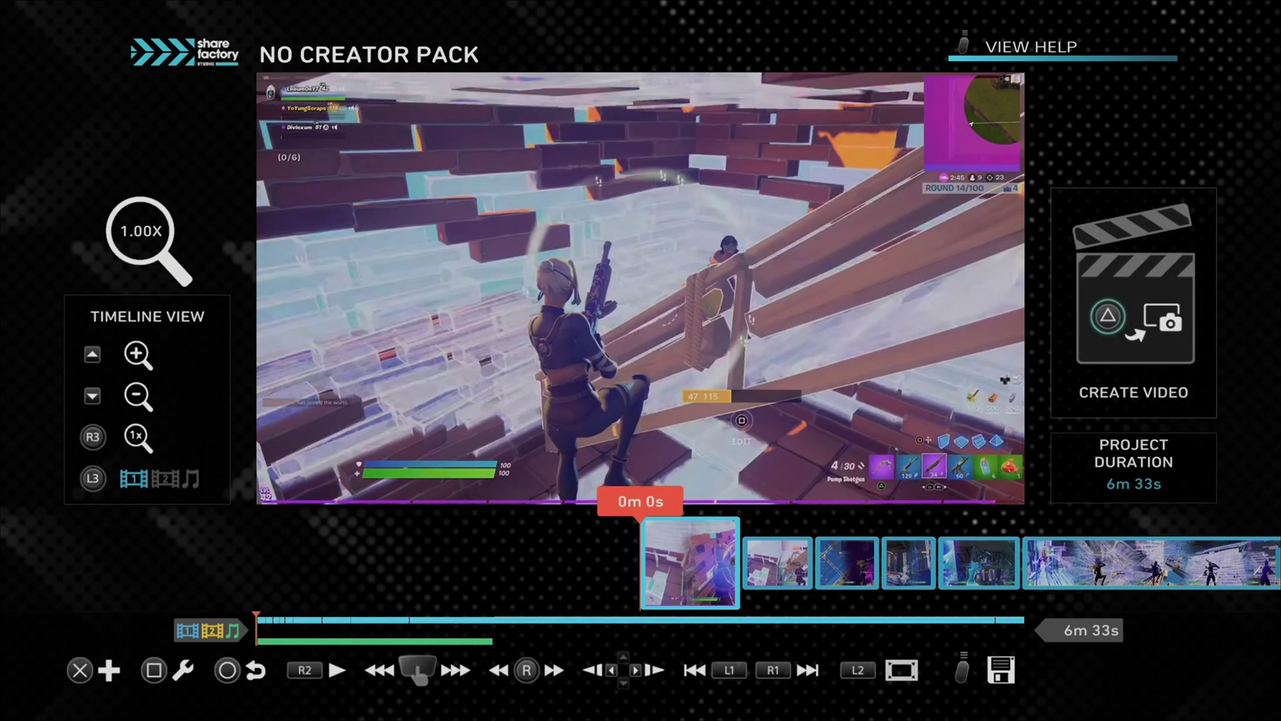
- Trim the first clip so that it runs from 0m 8s to 0m 15s of its source
key("Return")
key("Up")
key("Right")
key("Right")
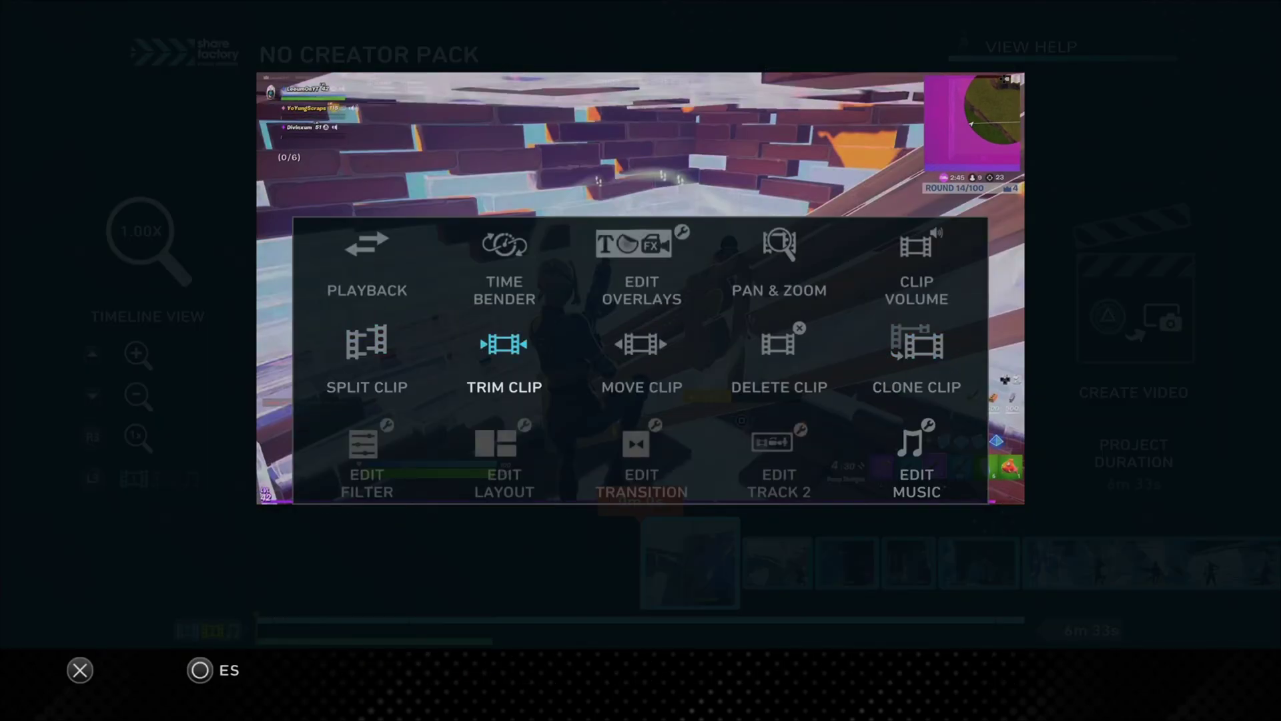
key("Return")
key("Left")
key("Left")
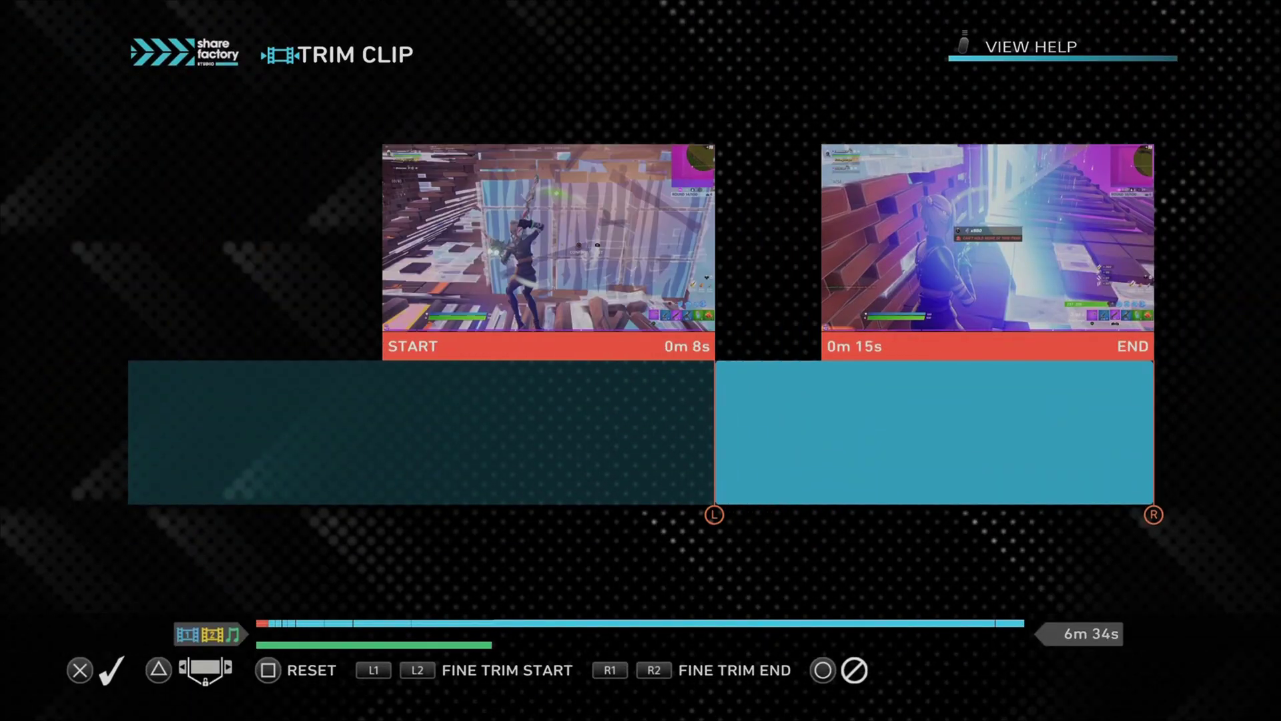
key("Return")
- Delete the trial gameplay clip from the beginning of the timeline
key("Right")
key("Left")
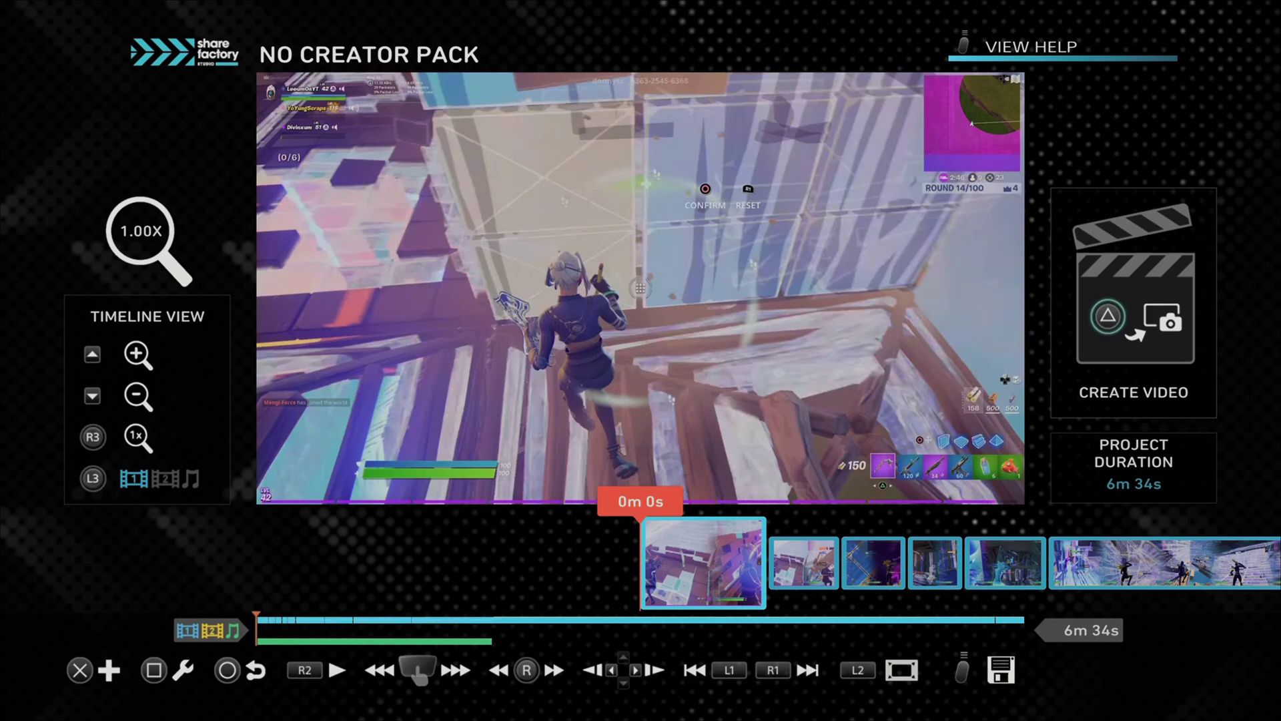
key("Right")
key("Return")
key("Right")
key("Return")
key("Return")
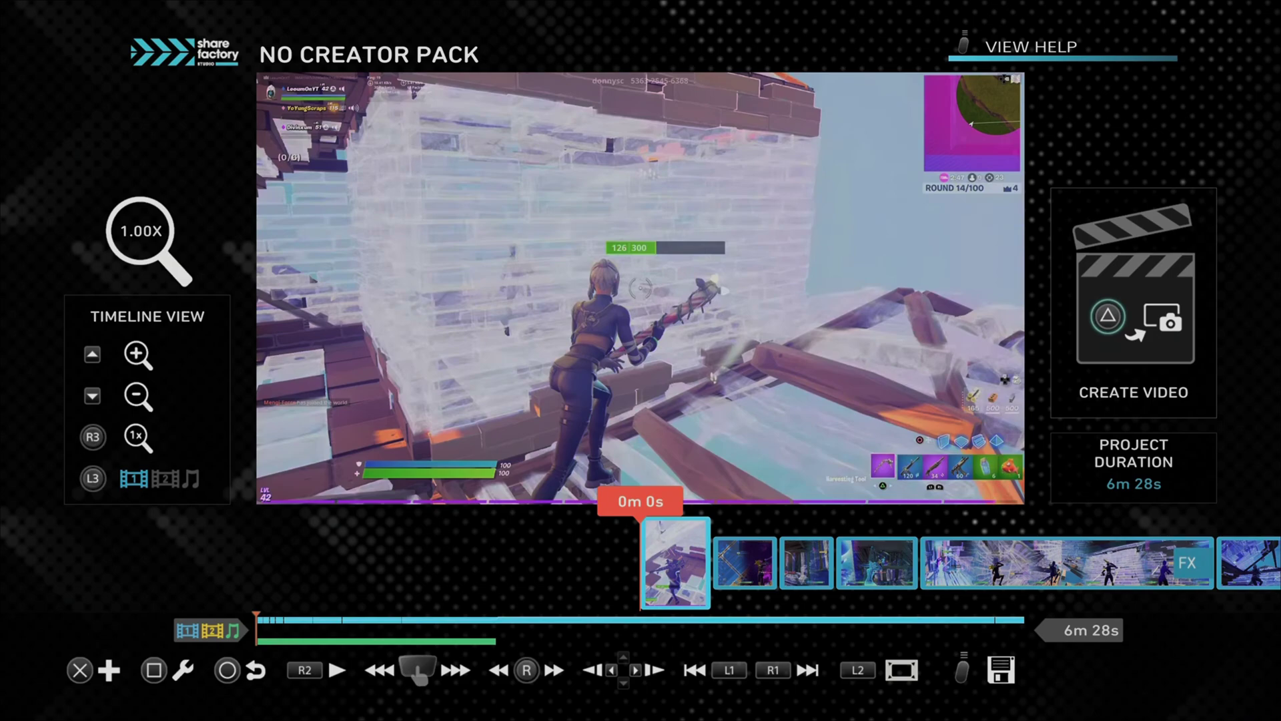
- View the project's music track in the music editor
key("Return")
key("Return")
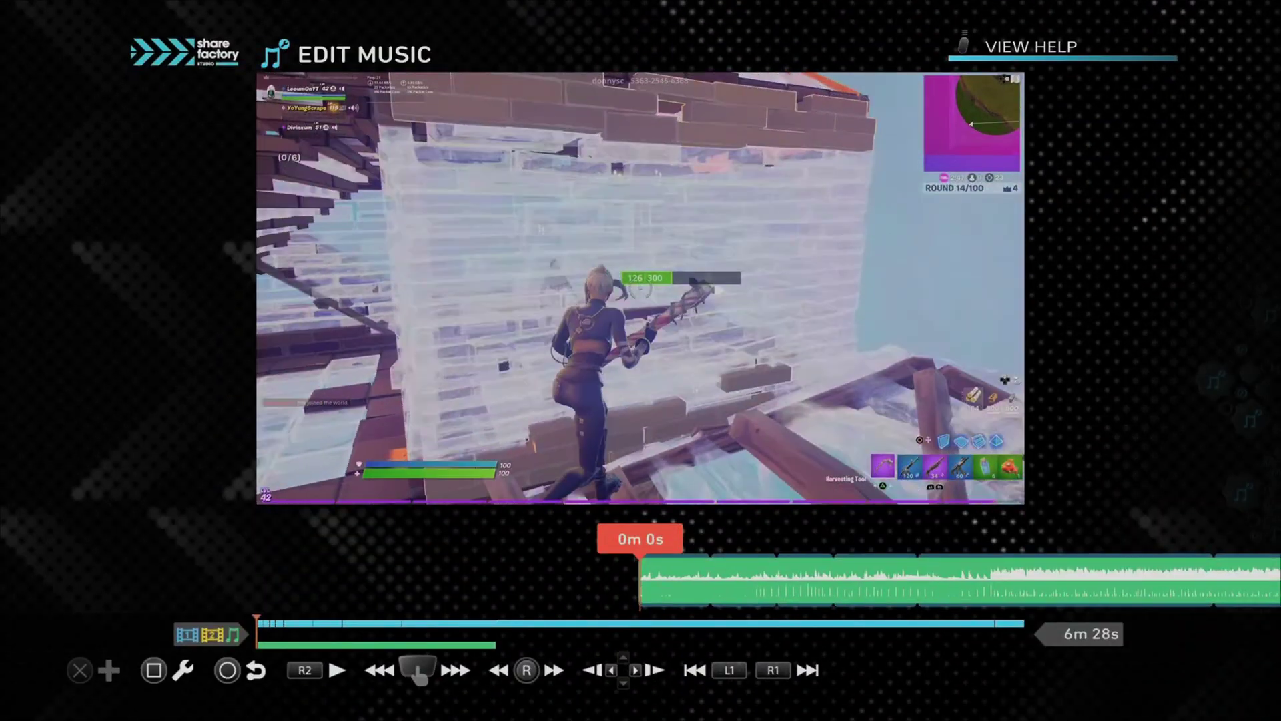
key("Escape")
- Insert the Solid Color screenshot at the beginning of the timeline
key("Return")
key("Up")
key("Return")
key("Down")
key("Right")
key("Up")
key("Return")
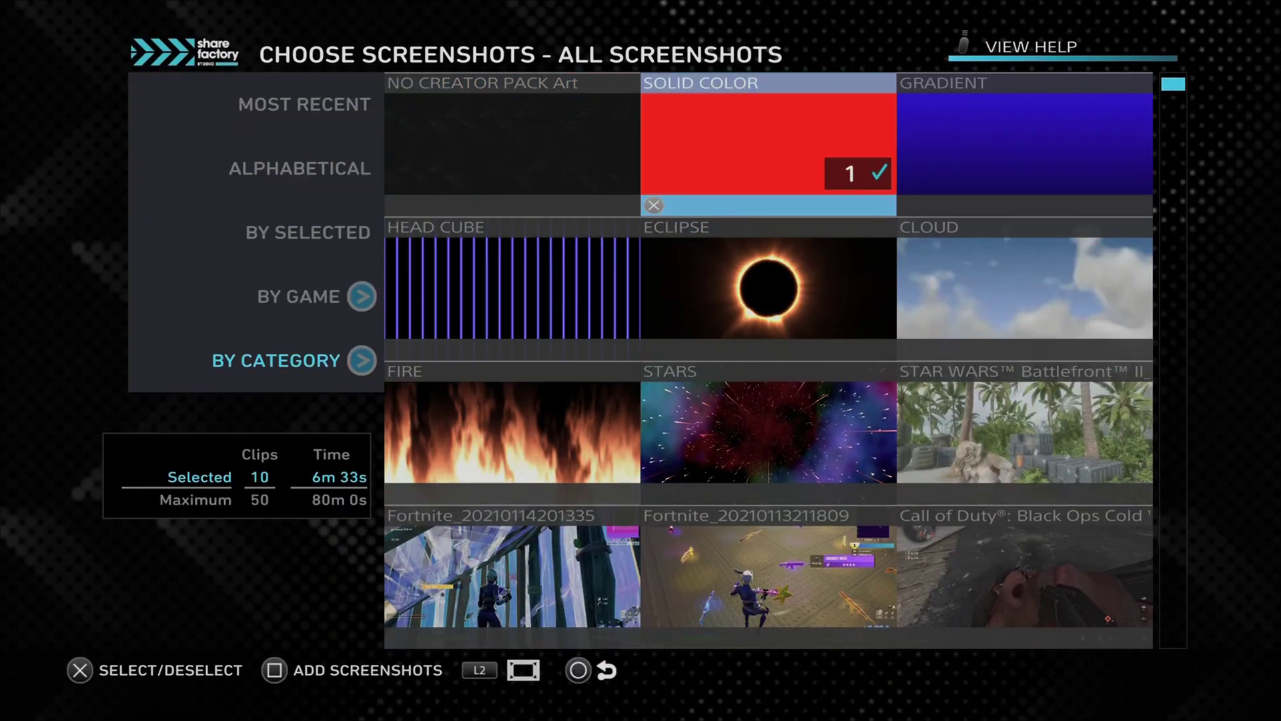
key("s")
- Change the solid color clip from red to black
key("Return")
key("Left")
key("Return")
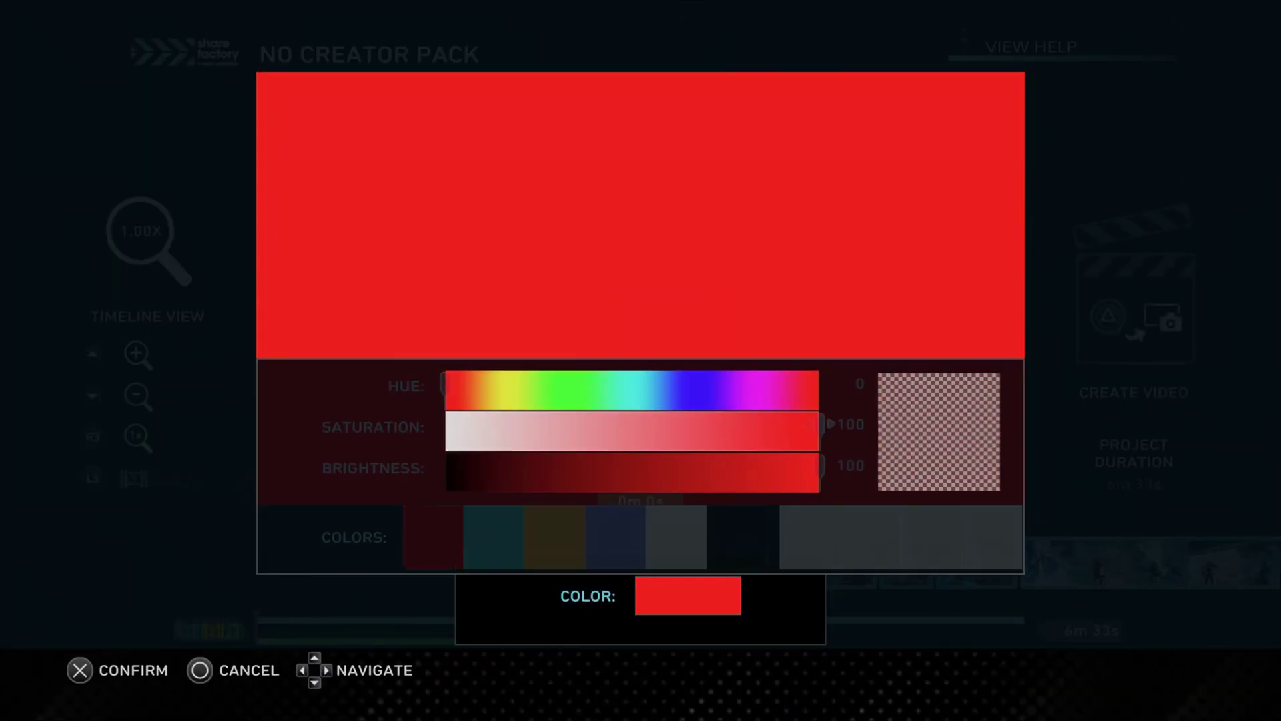
key("Escape")
key("Escape")
- Trim the black clip at the beginning of the timeline to about 4 seconds
key("s")
key("Up")
key("Right")
key("Return")
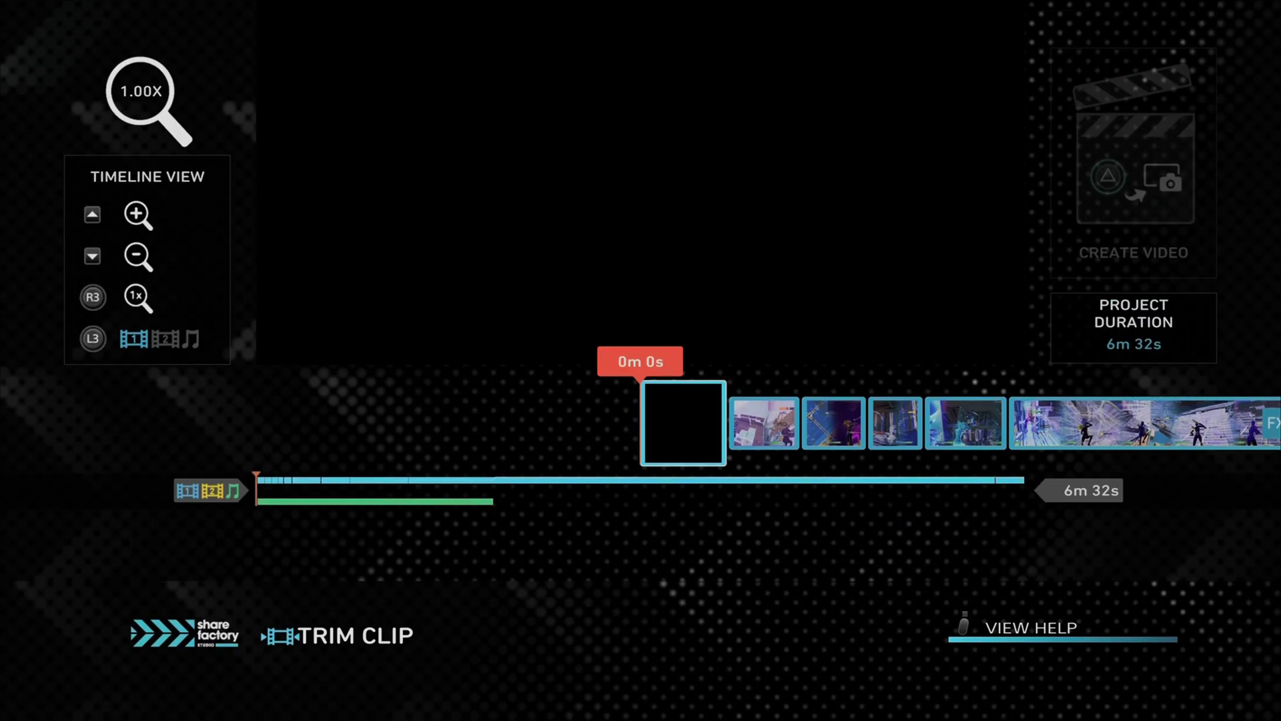
- Add a transition from the Dissolves category between the black clip and the first gameplay clip
key("Right")
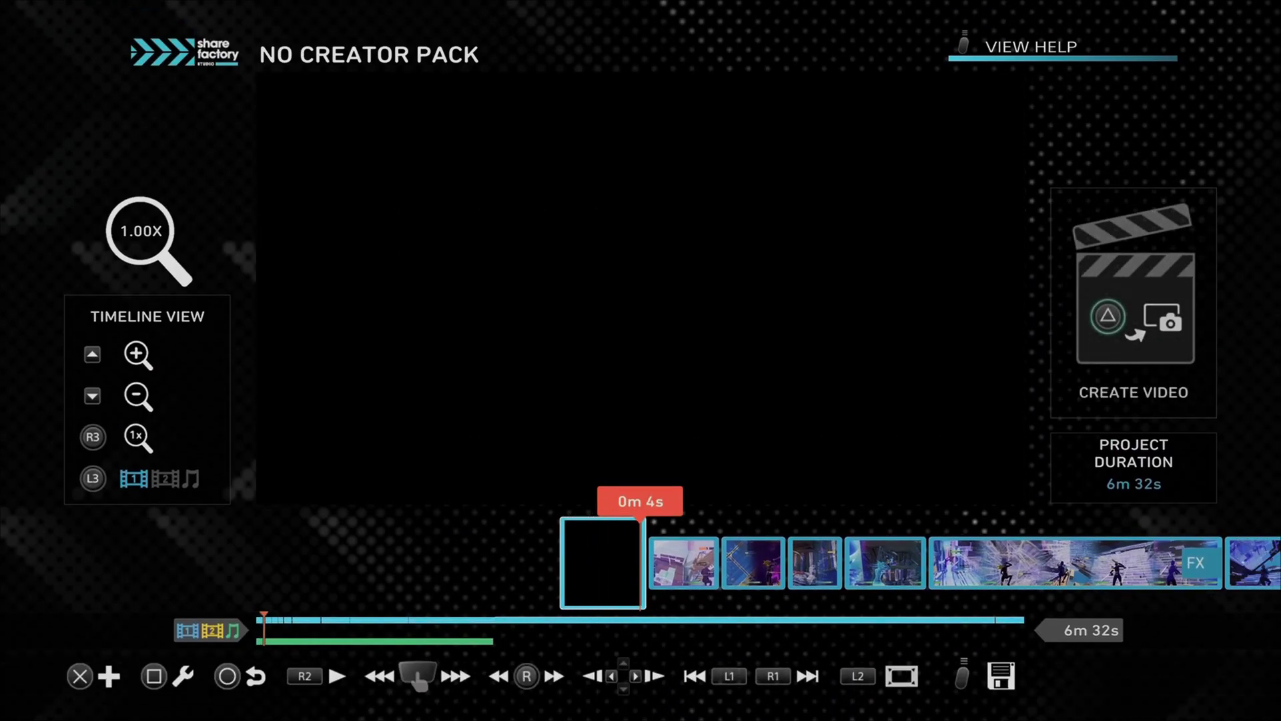
key("Return")
key("Down")
key("Right")
key("Return")
key("Down")
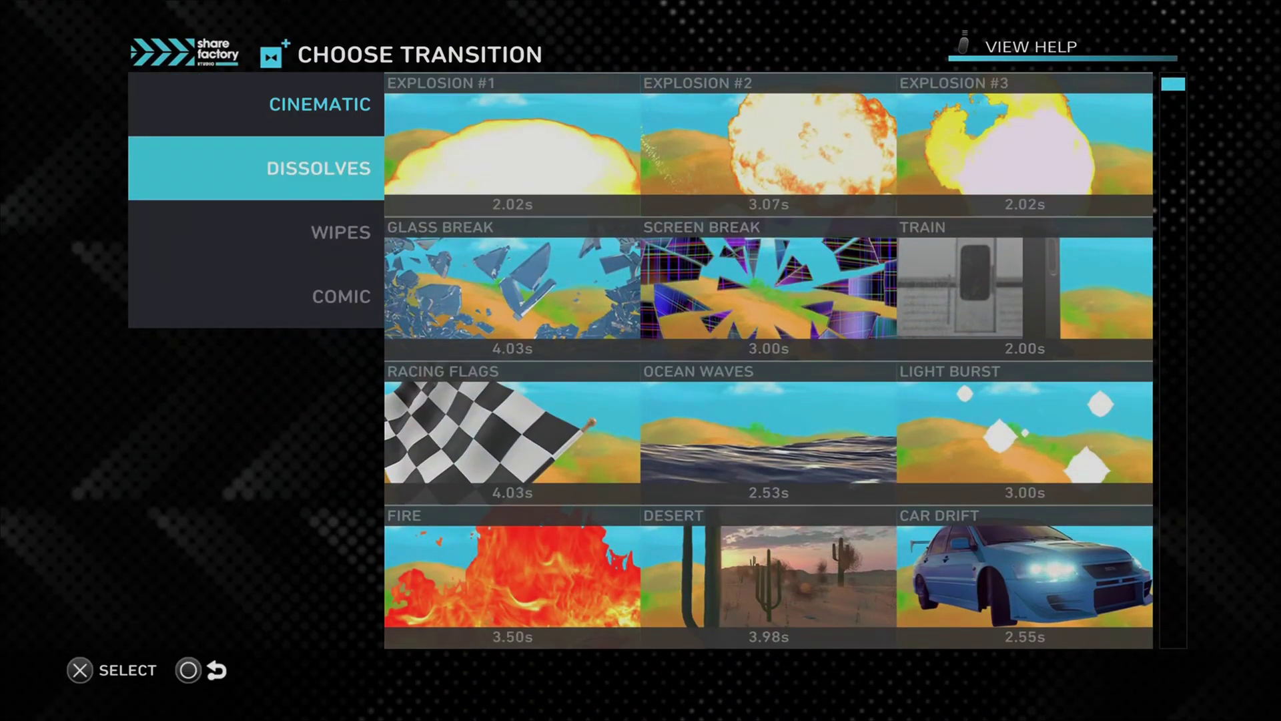
key("Right")
key("Return")
- Trim the black opening clip down to a fraction of a second, keeping its transition
key("Left")
key("s")
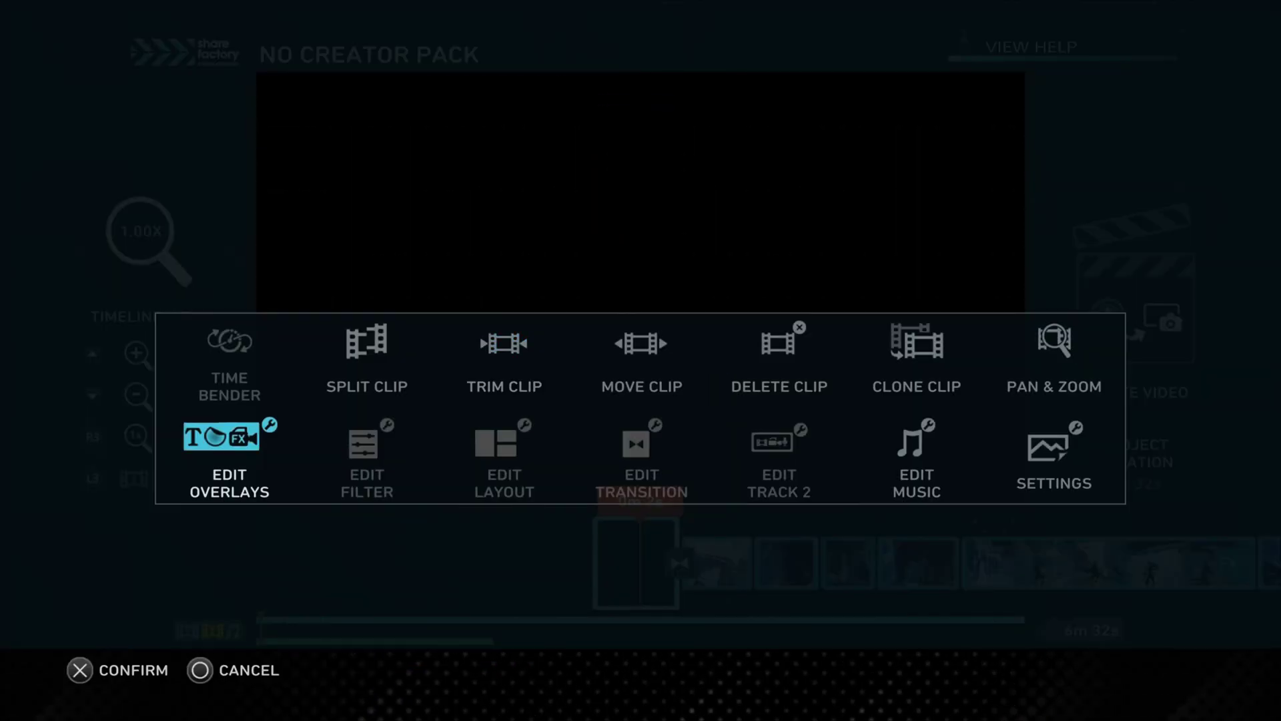
key("Left")
key("Return")
key("Escape")
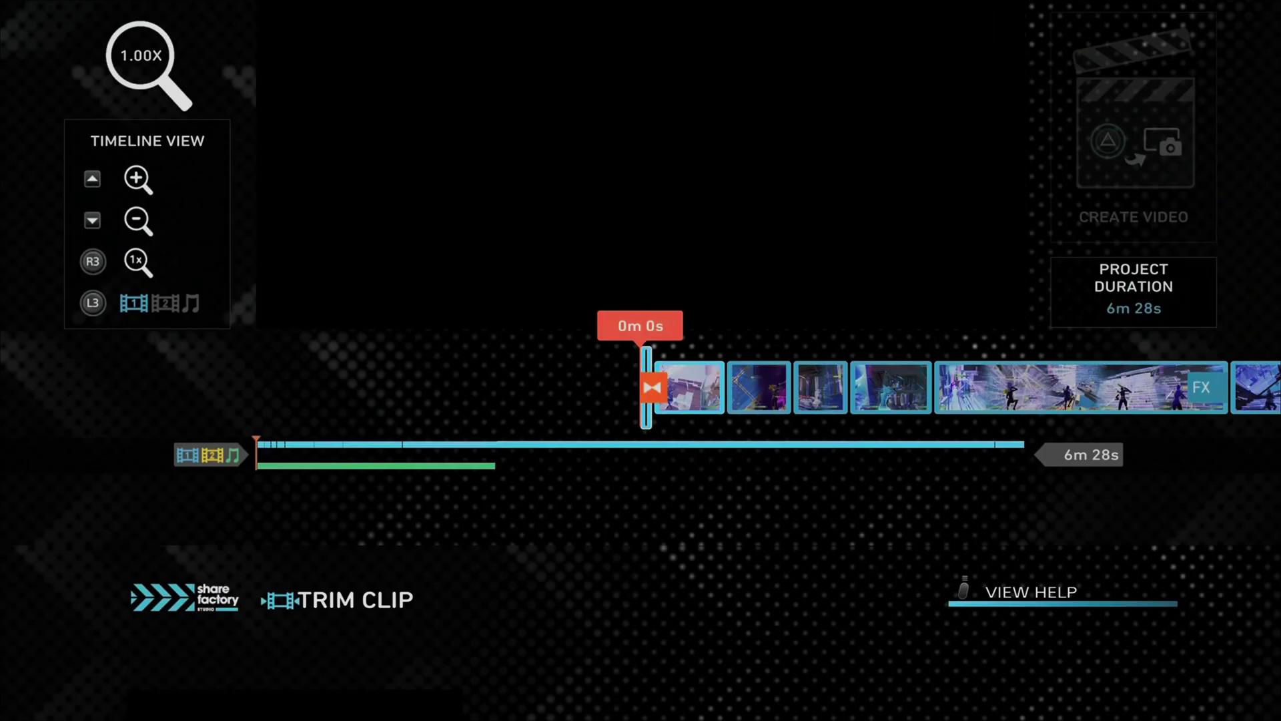
- Apply the Saturate filter to the third gameplay clip
key("Right")
key("Left")
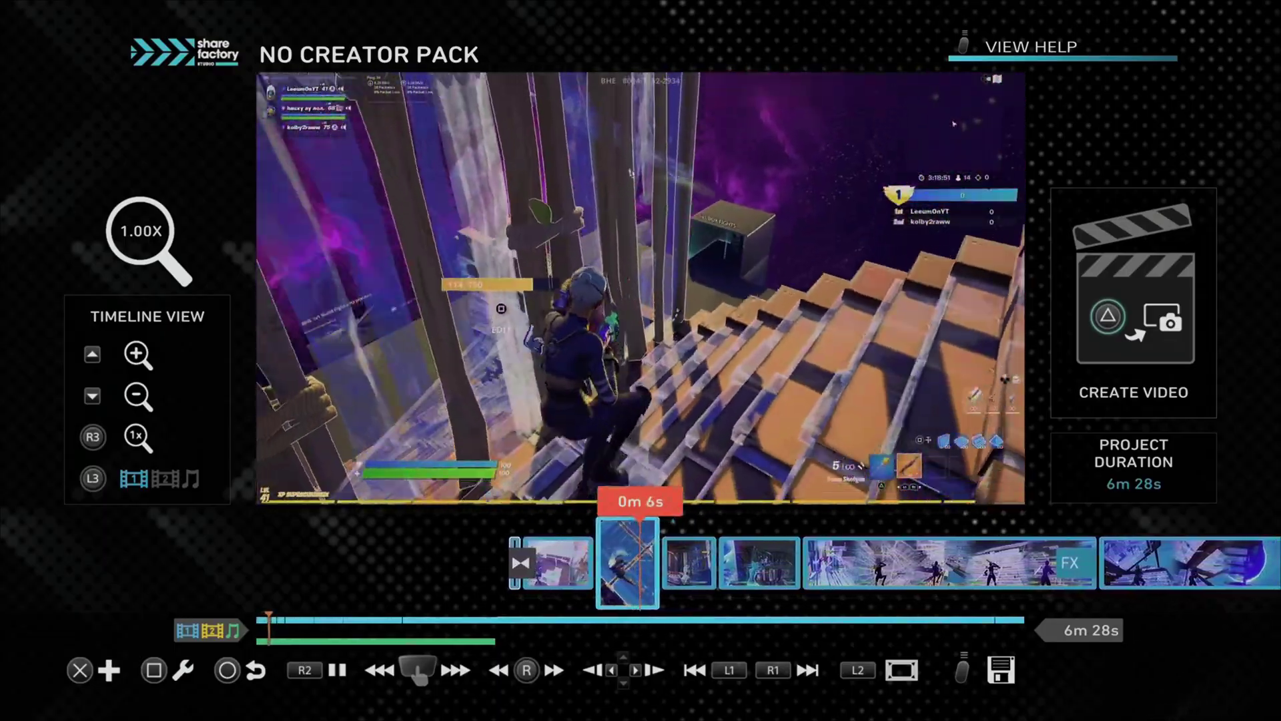
key("Return")
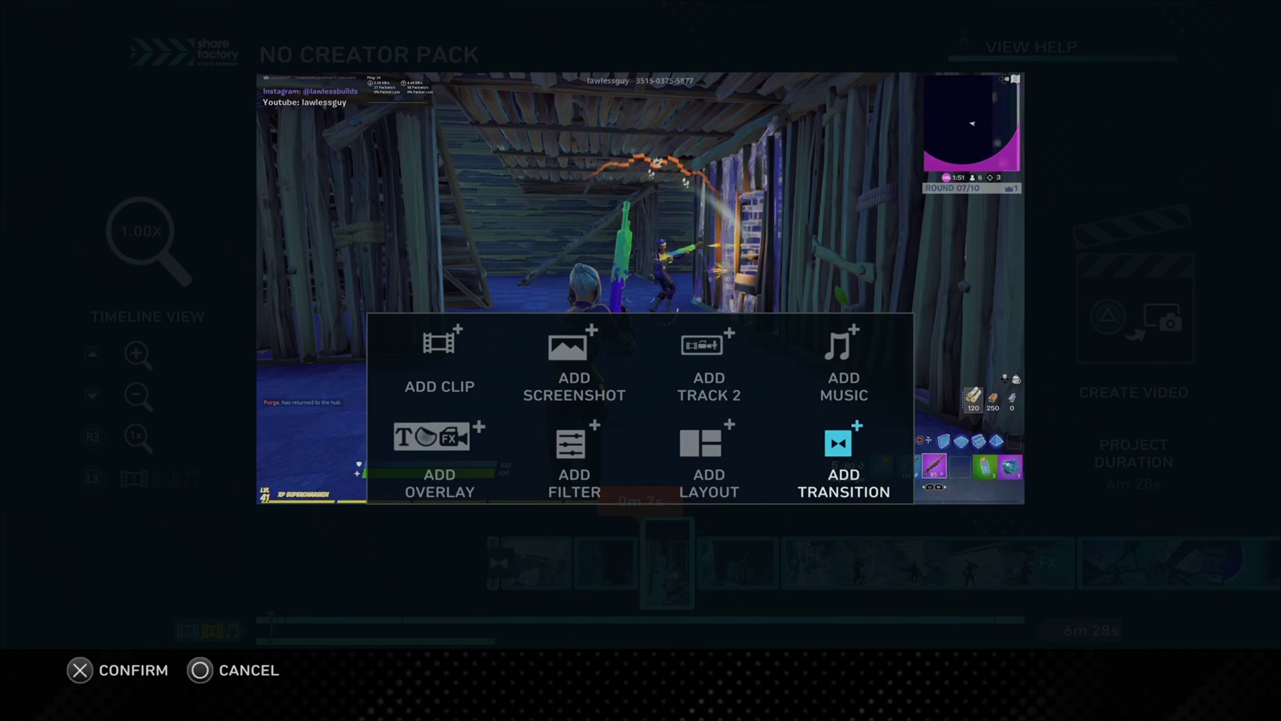
key("Return")
key("Right")
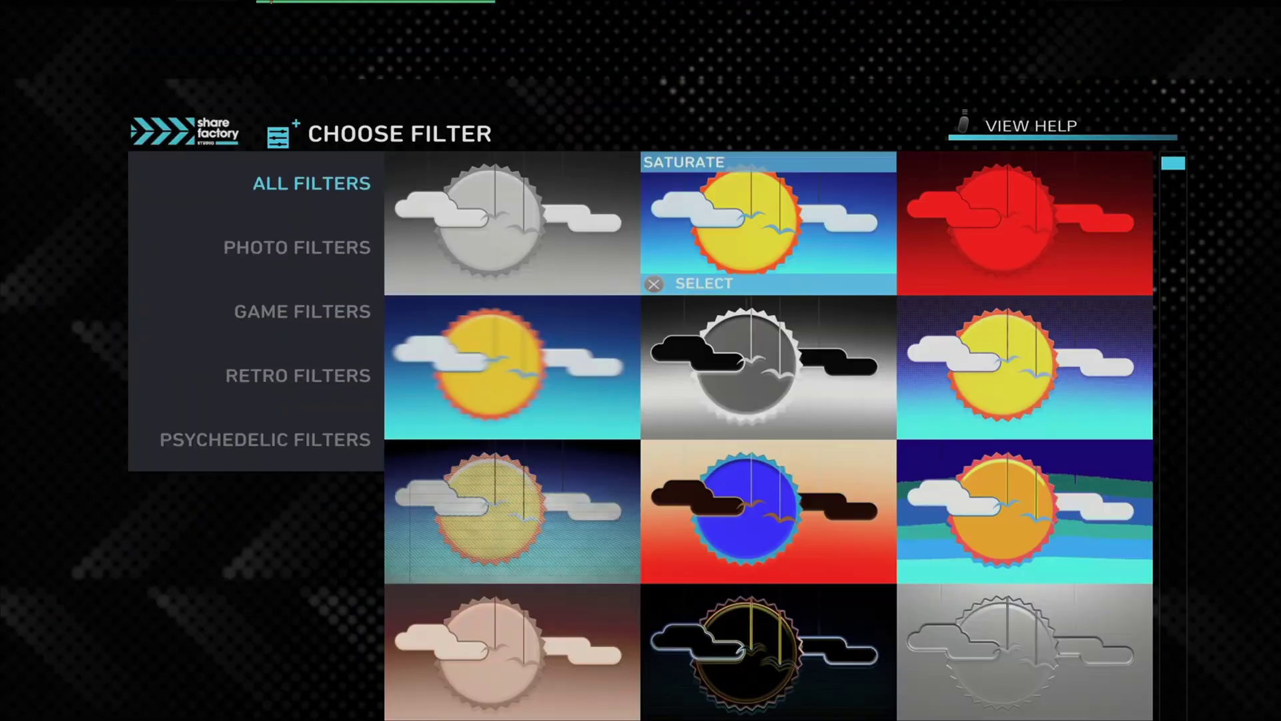
key("Return")
- Apply a filter to the second gameplay clip
key("Return")
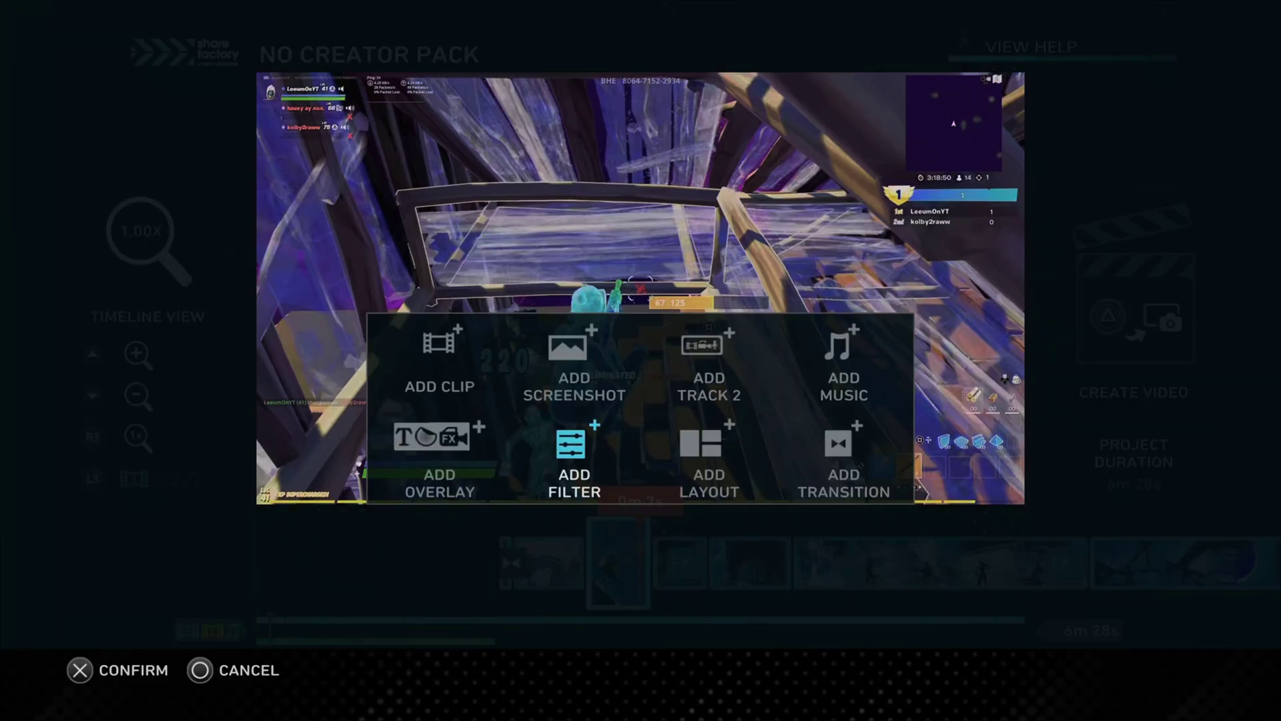
key("Return")
key("Return")
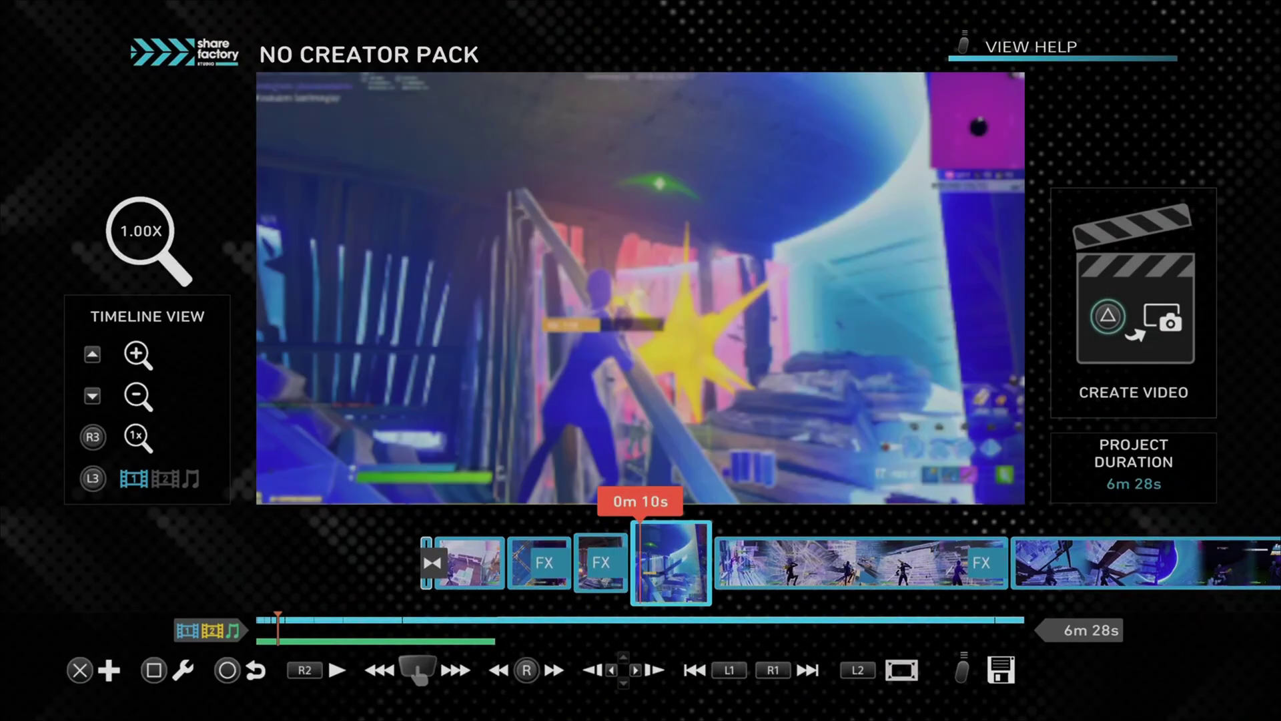
- Trim the start of the fifth gameplay clip to 0m 8s
key("Right")
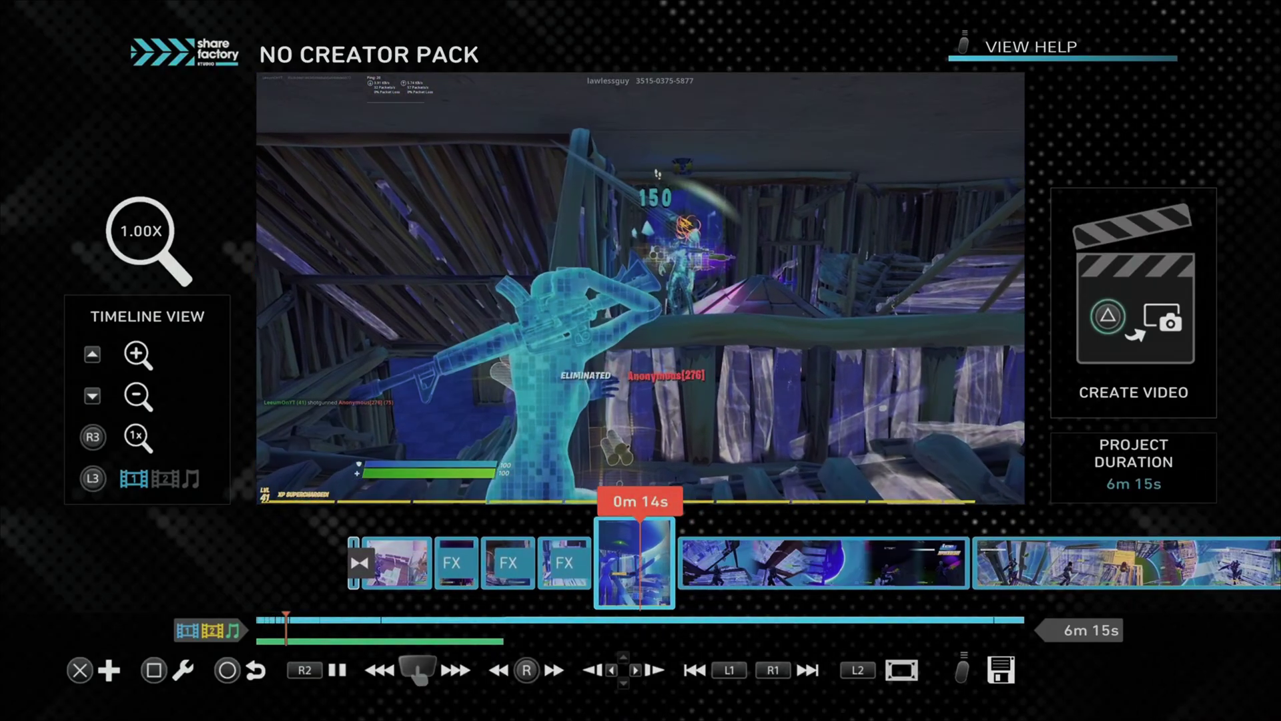
key("Return")
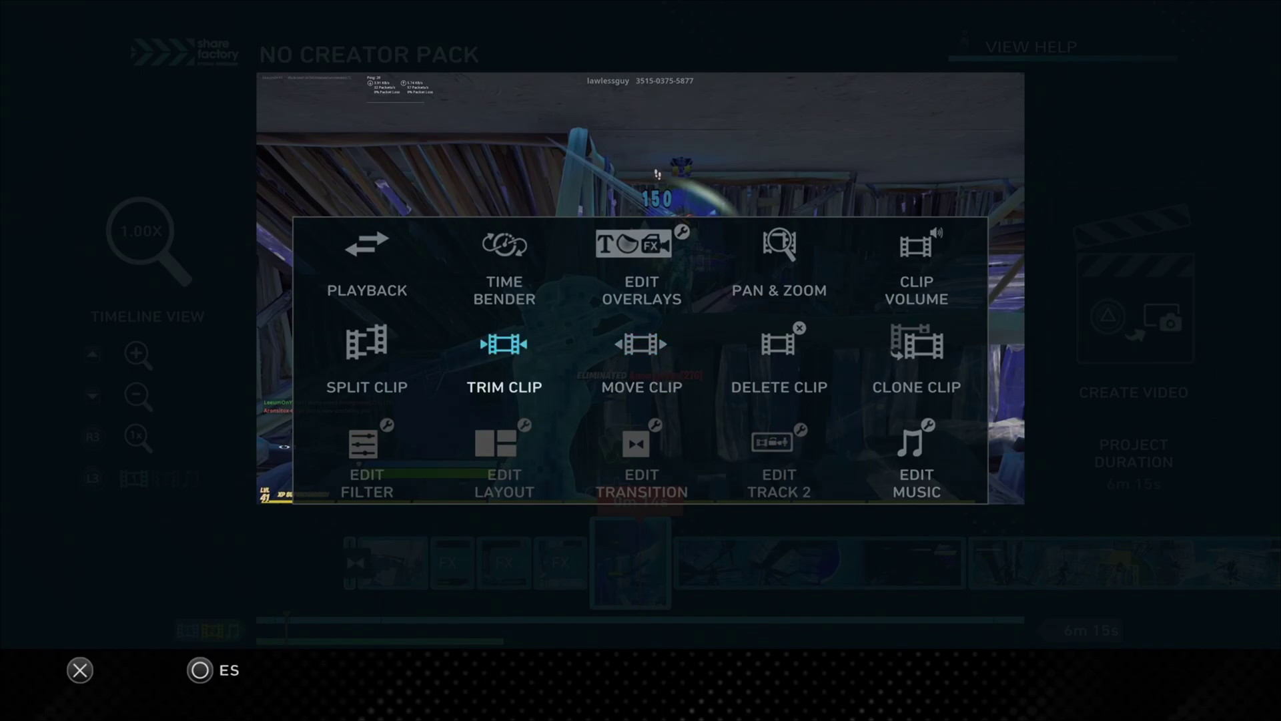
key("Return")
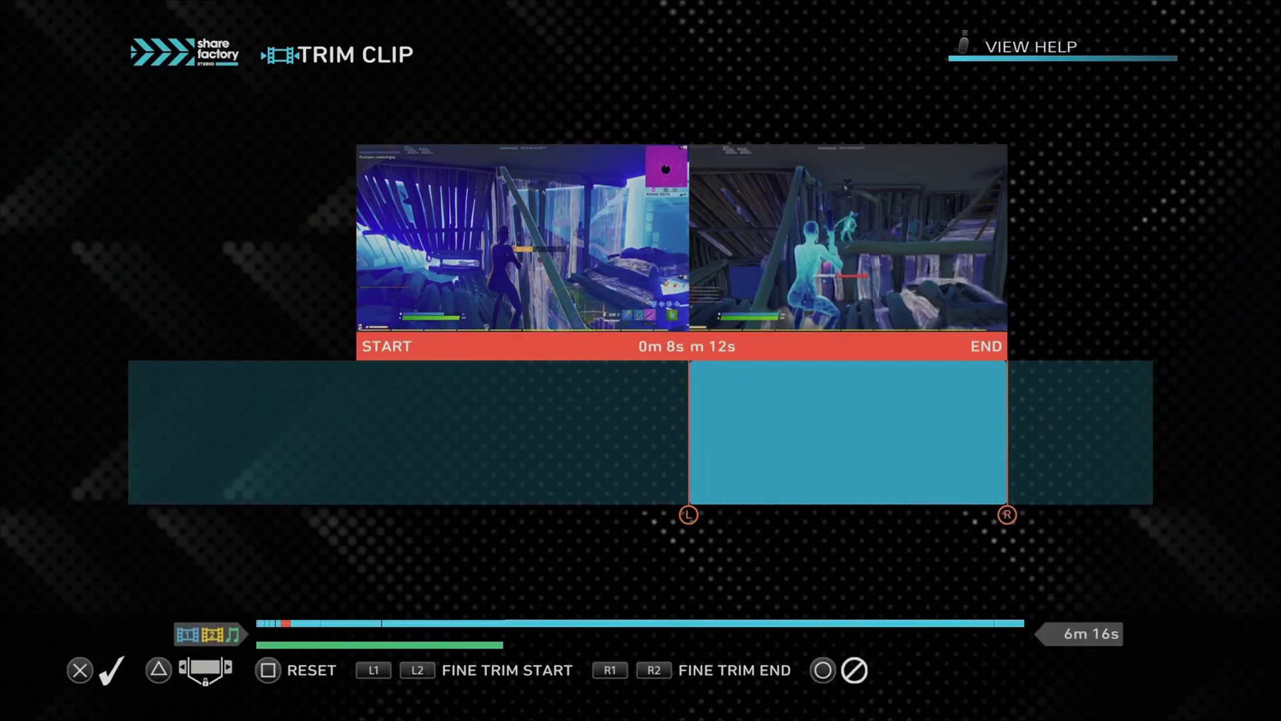
key("Return")
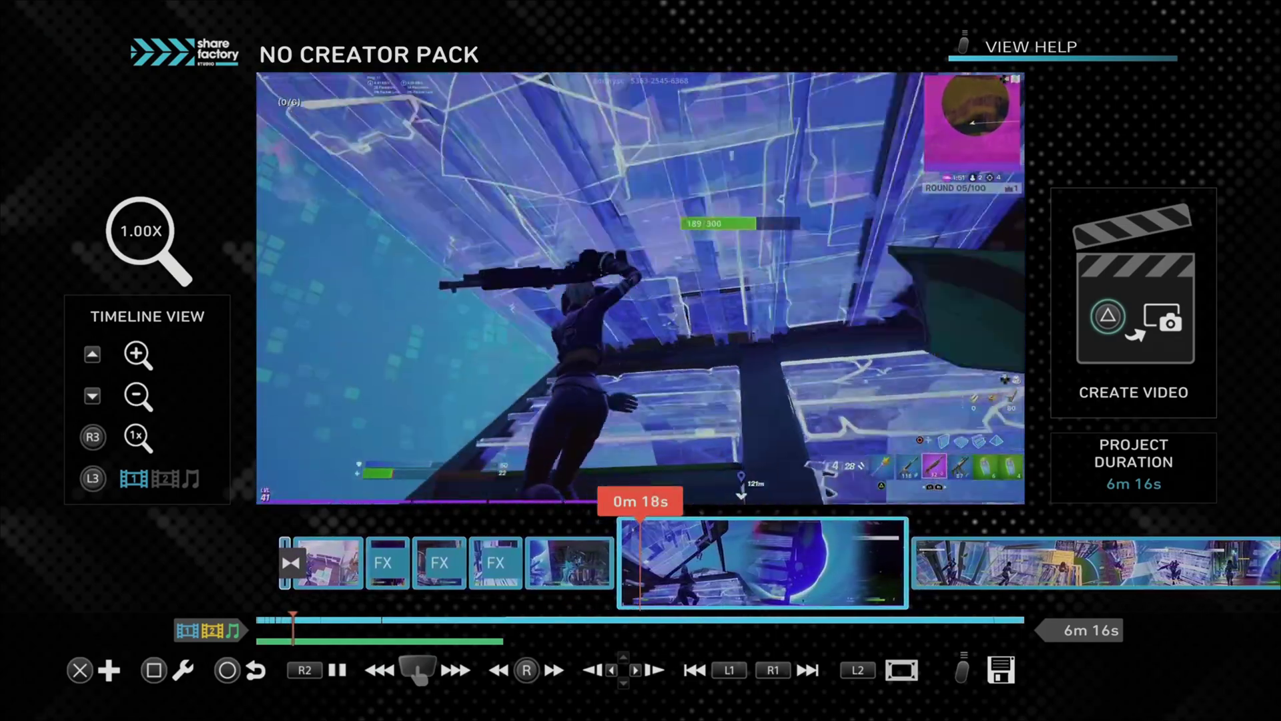
- Trim the start of the fifth gameplay clip back to 0m 6s, keeping the end at 0m 12s
key("space")
key("Left")
key("Return")
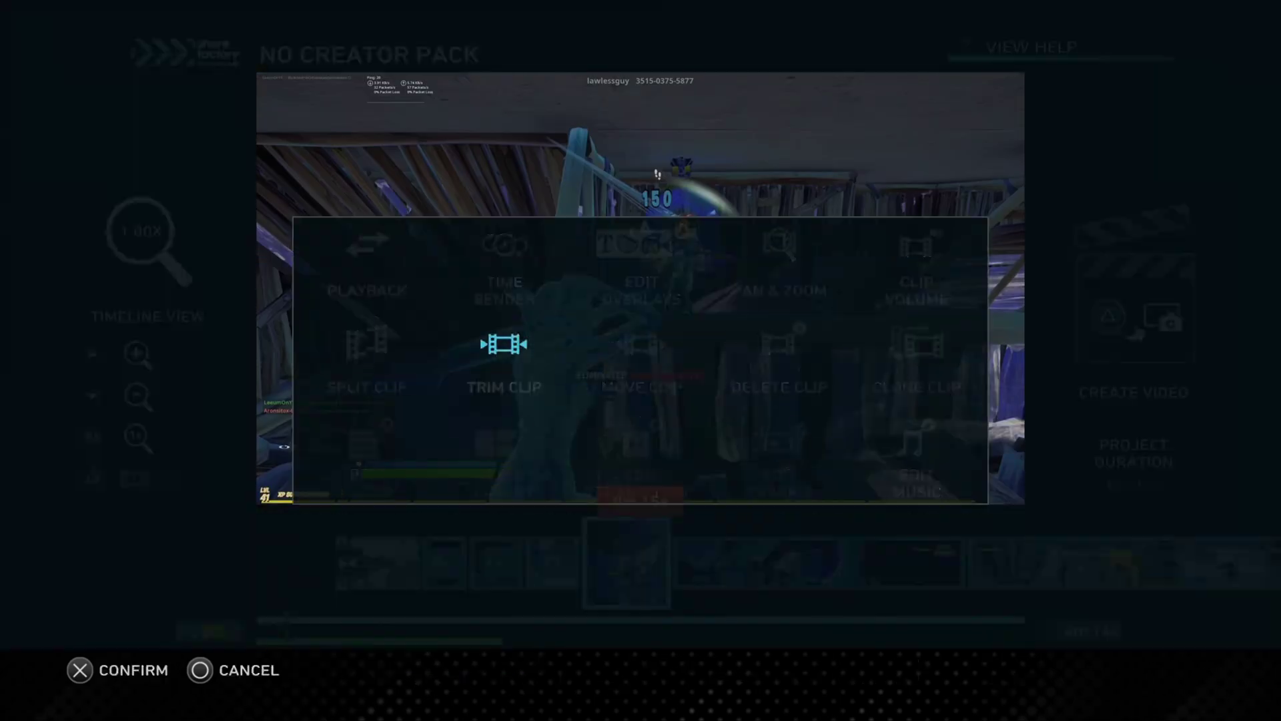
key("Left")
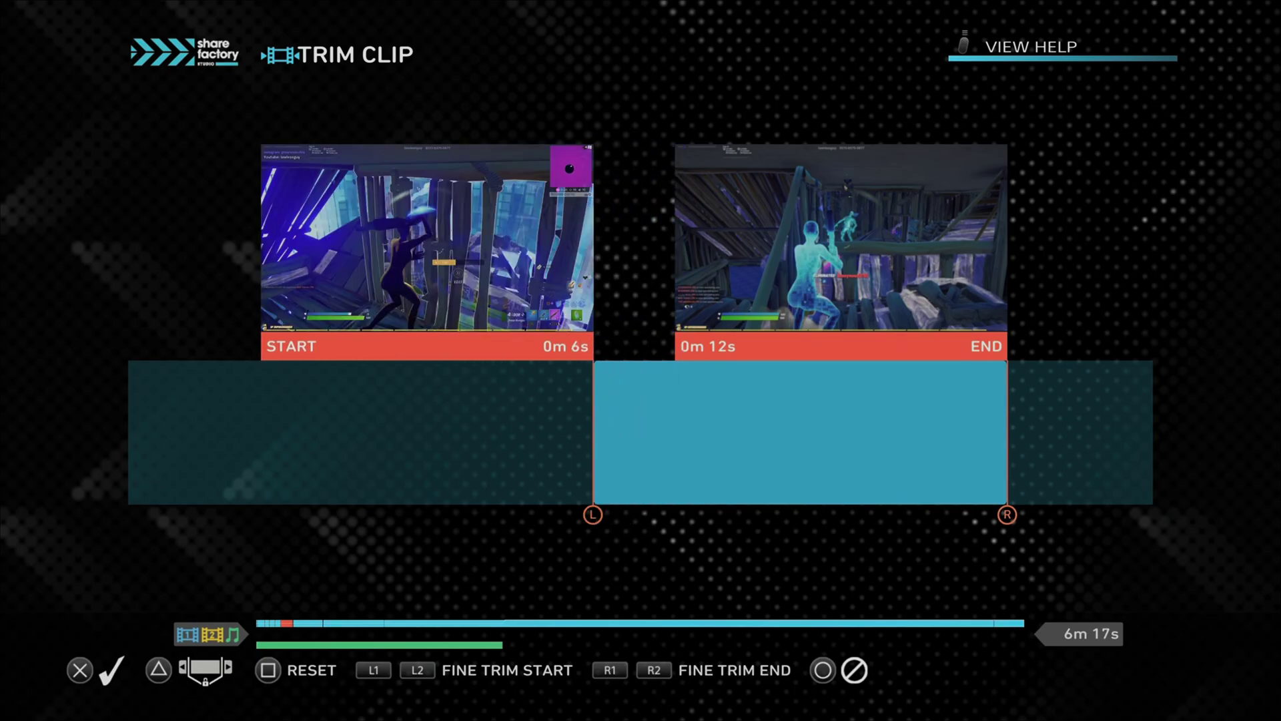
key("Return")
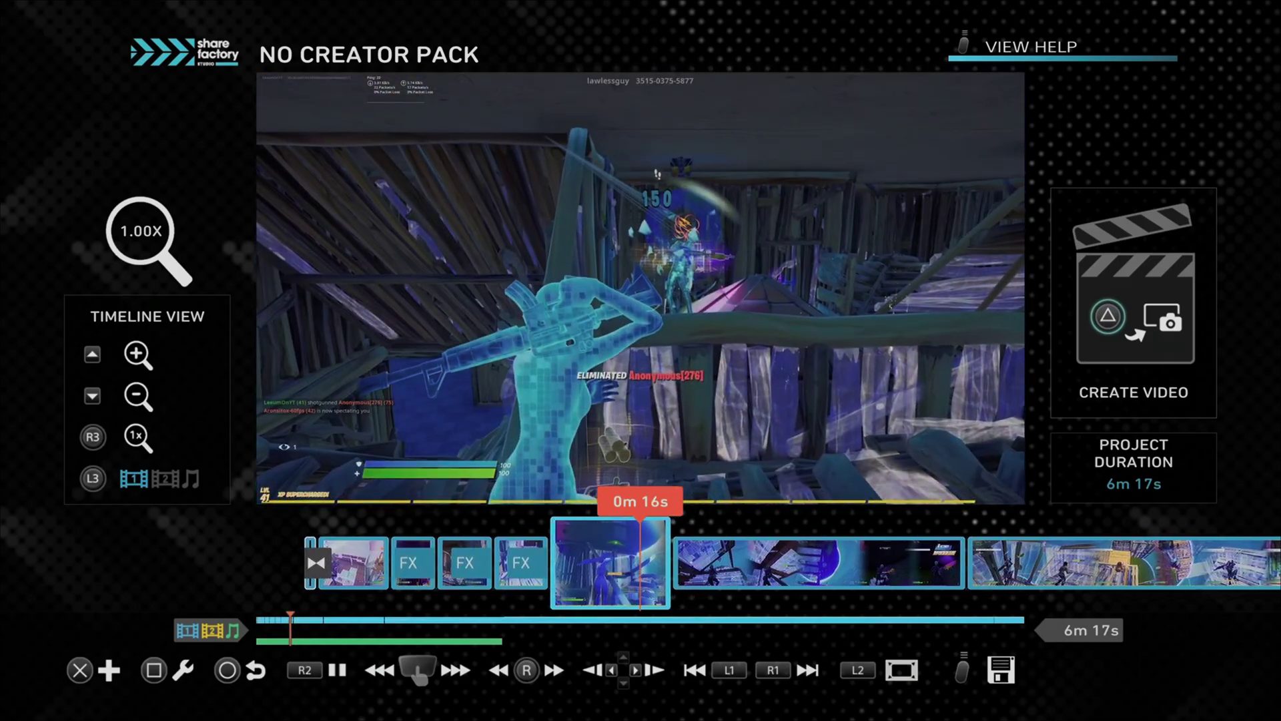
- Move the gameplay clip that follows the Victory clip to directly before it in the timeline
scroll(641, 563, "right", 5)
scroll(641, 563, "left", 2)
key("Return")
key("Escape")
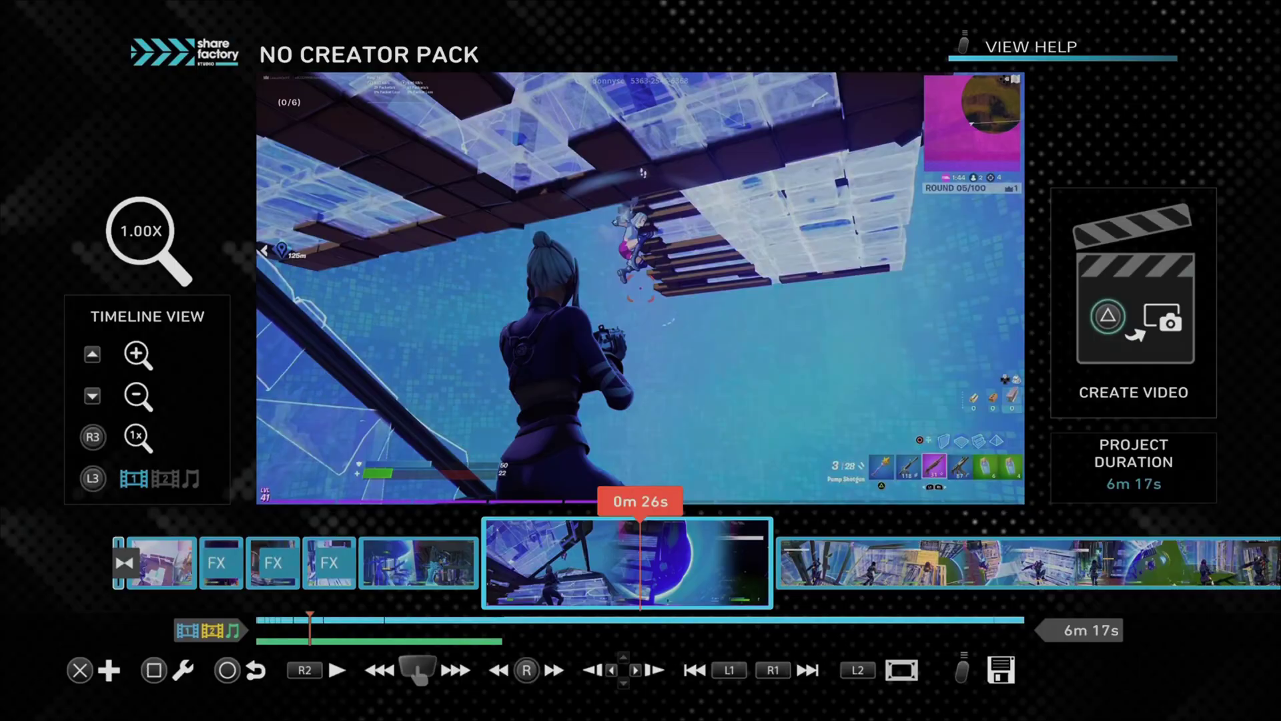
scroll(640, 563, "right", 5)
scroll(641, 562, "left", 1)
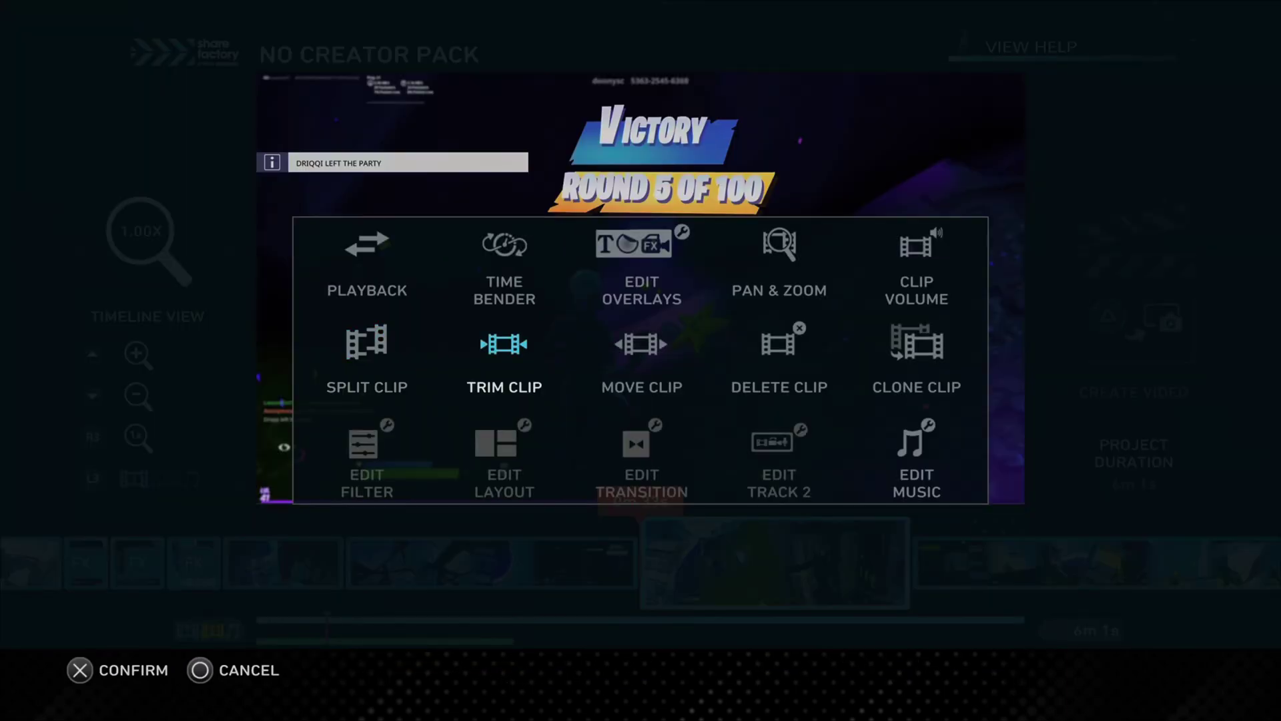
key("Right")
key("Return")
key("Escape")
- Split the moved clip after its first seconds and delete the remaining longer part
key("Return")
key("Left")
key("Left")
key("Return")
key("Return")
key("Return")
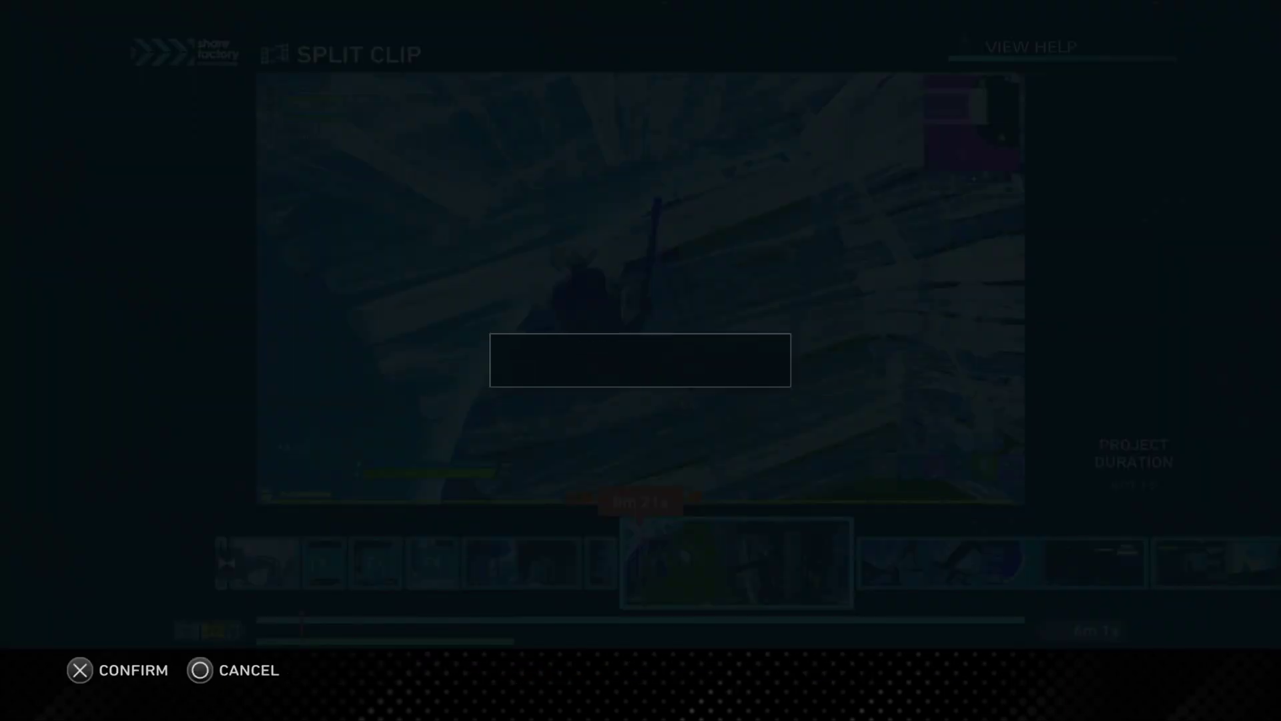
key("Return")
- Move the short split clip ahead of the trimmed wooden-fort clip and play the sequence from there
key("Right")
key("Left")
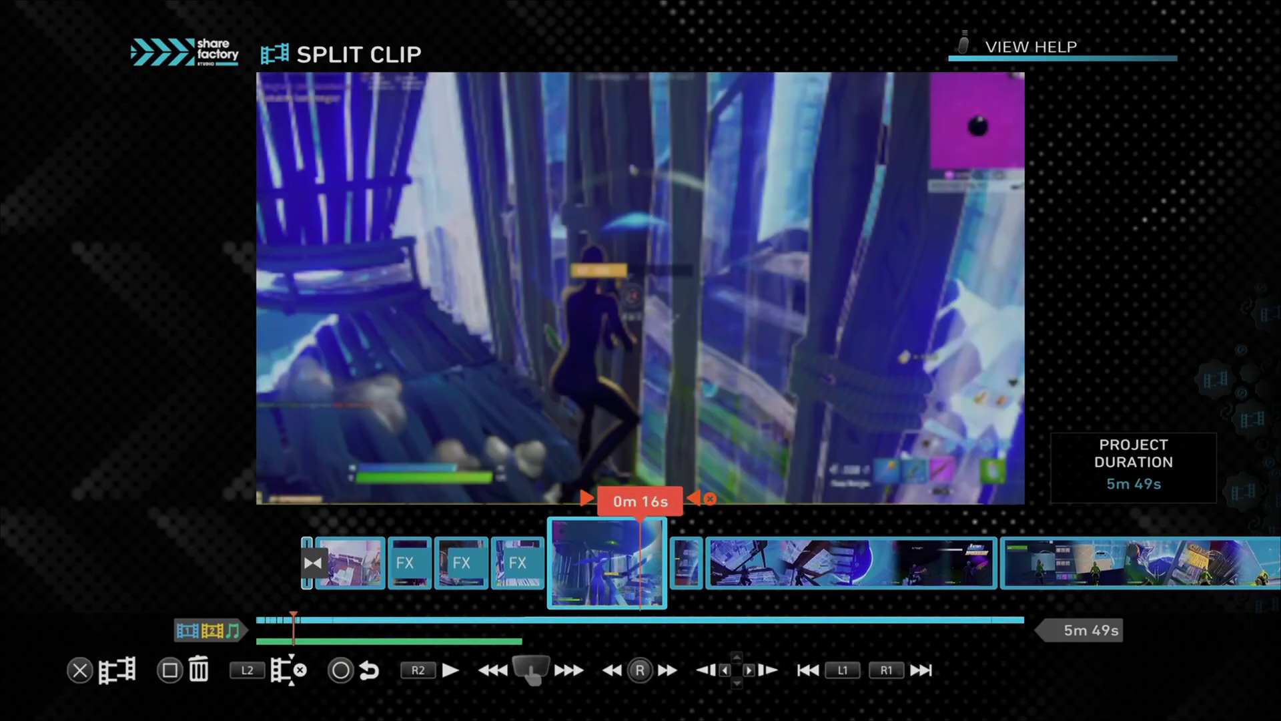
key("Right")
key("Escape")
key("Return")
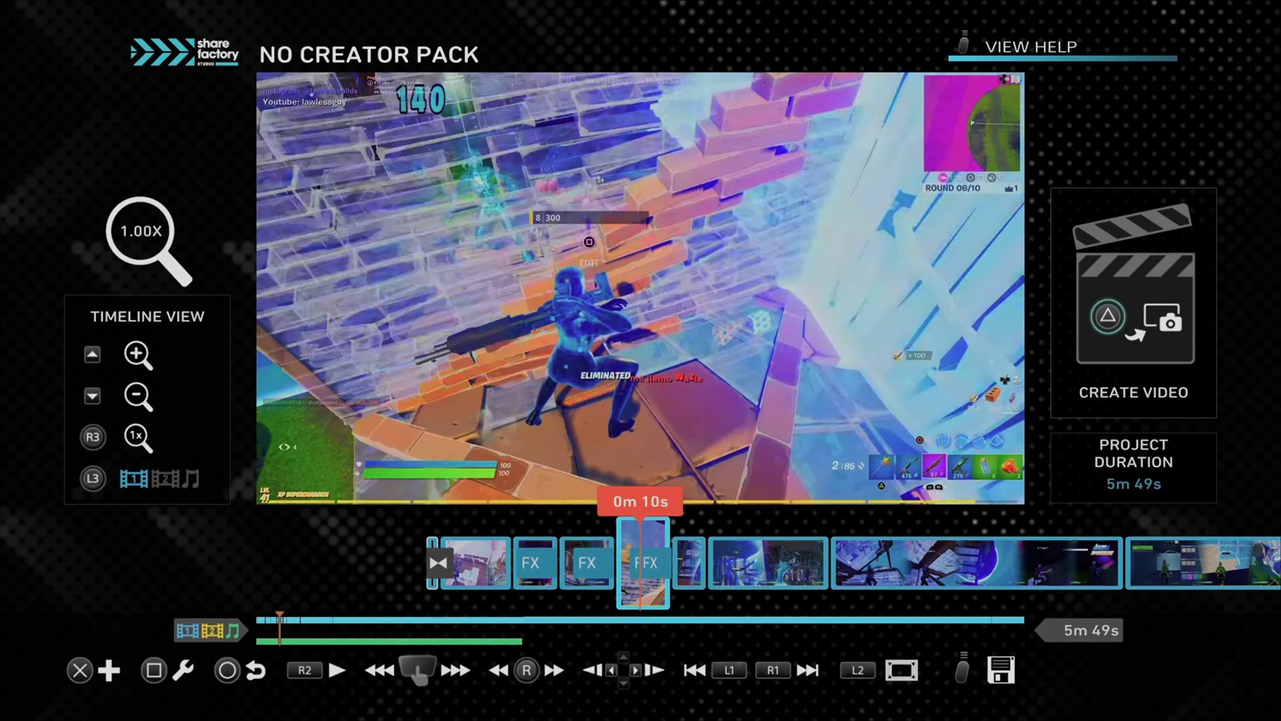
key("Right")
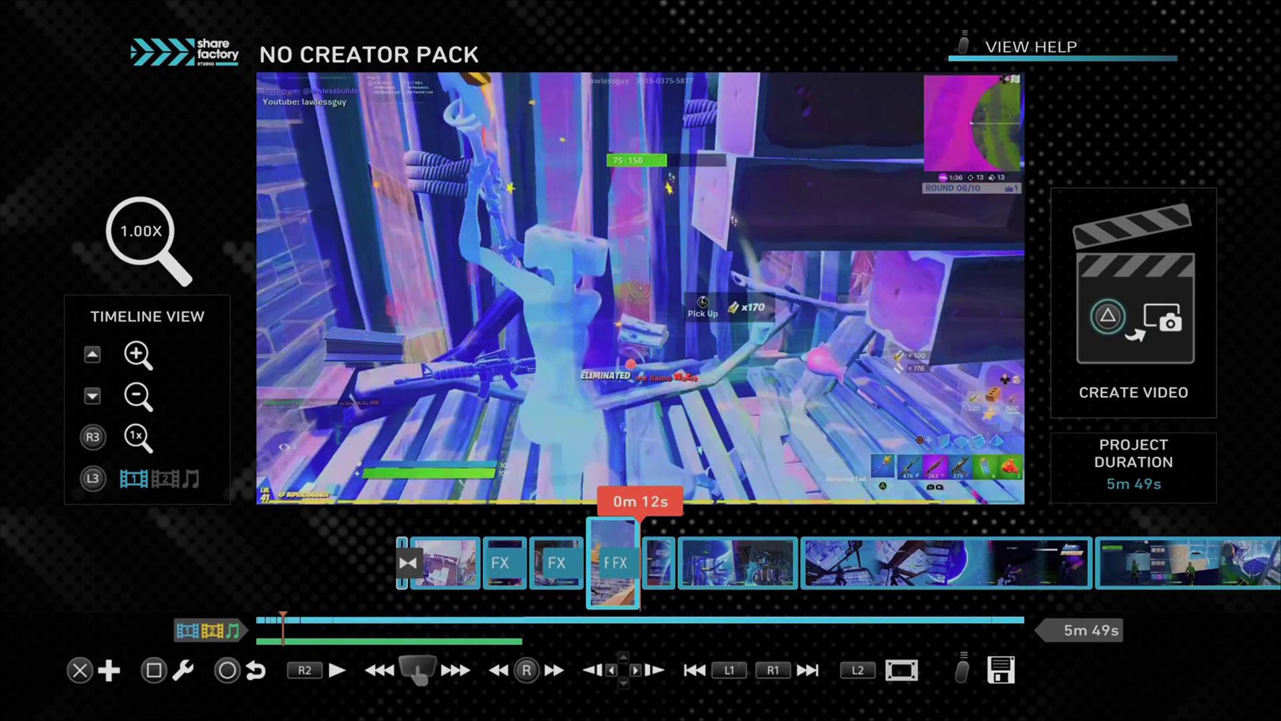
key("space")
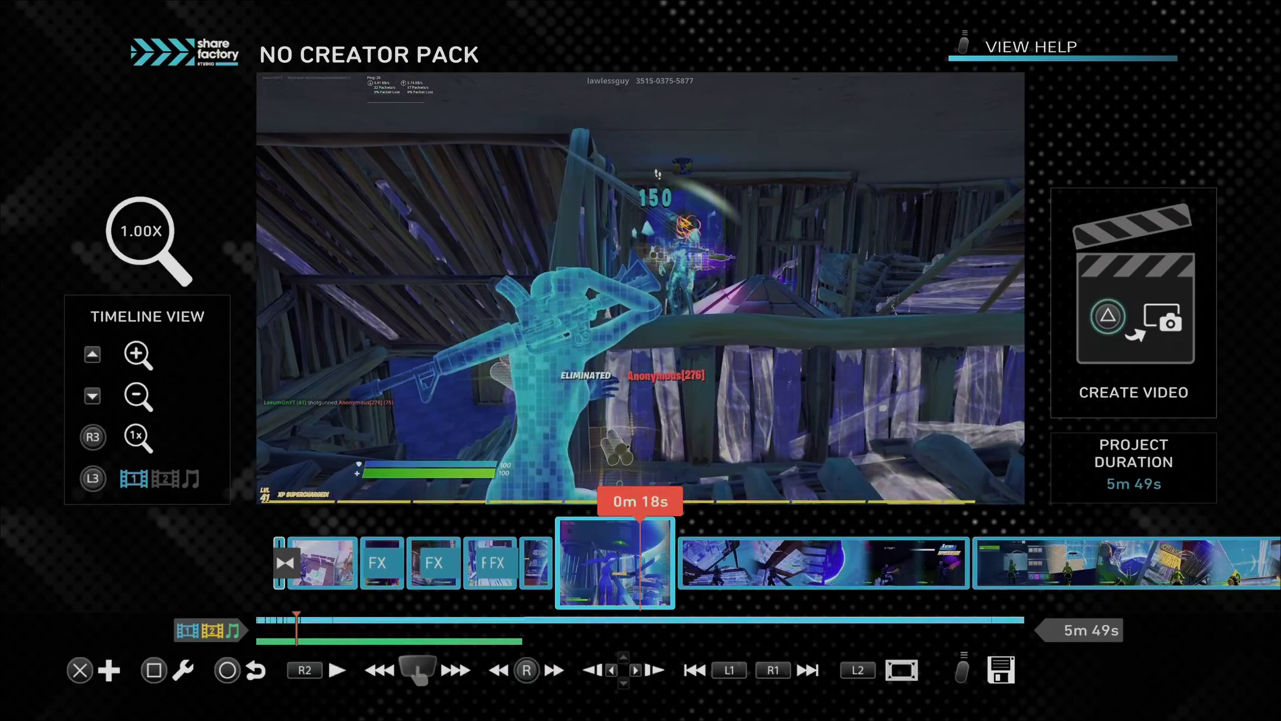
- Examine the opening frames of the trimmed wooden-fort clip in Split Clip for a cut point around 0m 14s
key("Return")
key("Left")
key("Return")
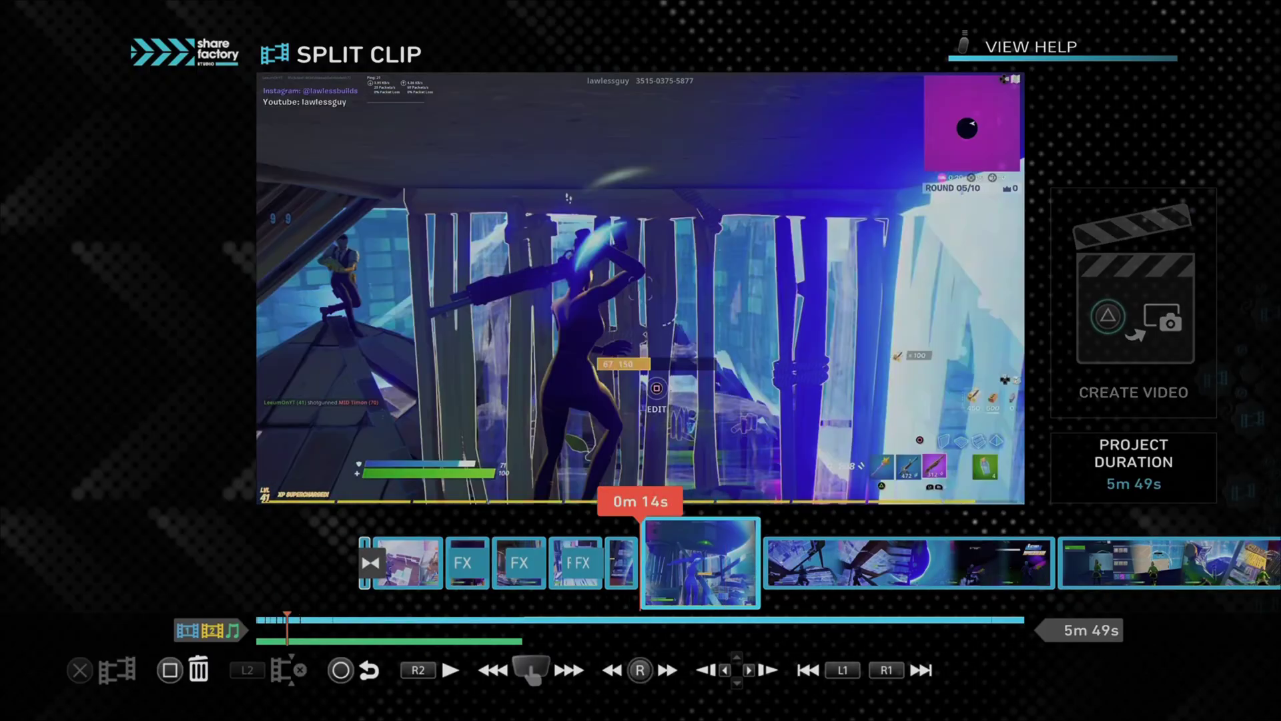
key("space")
key("space")
key("Left")
key("Left")
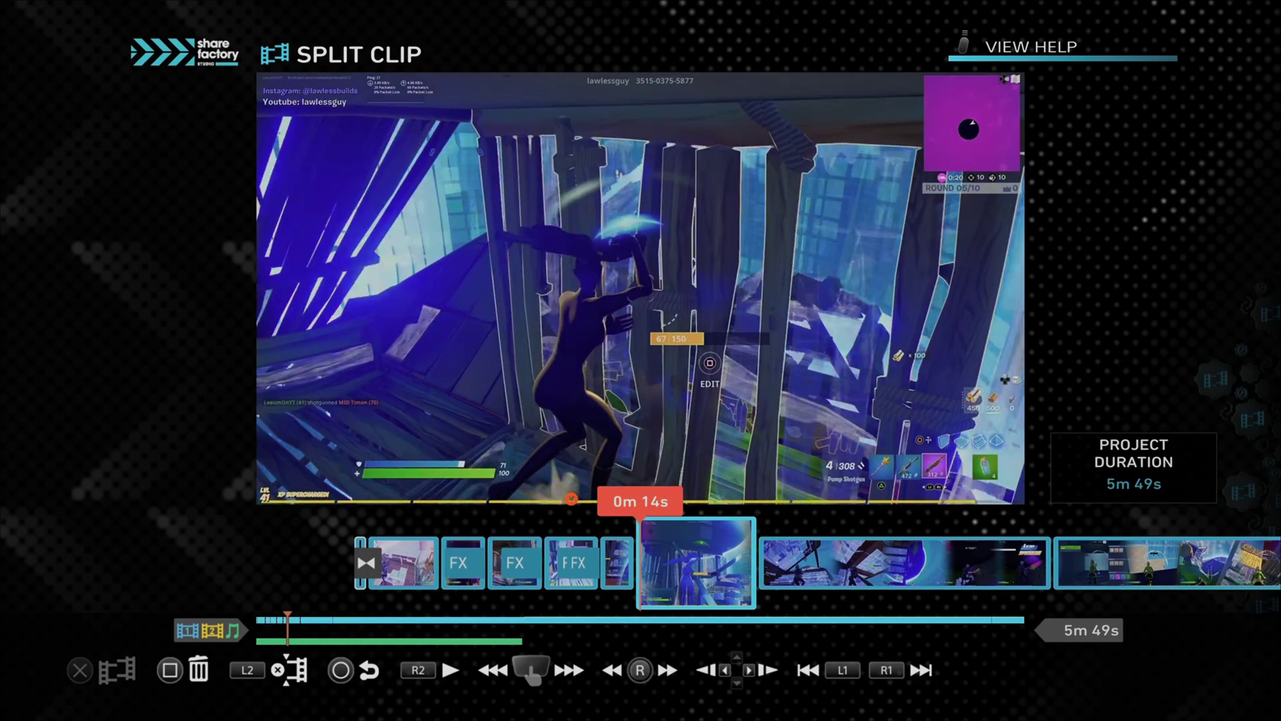
key("Return")
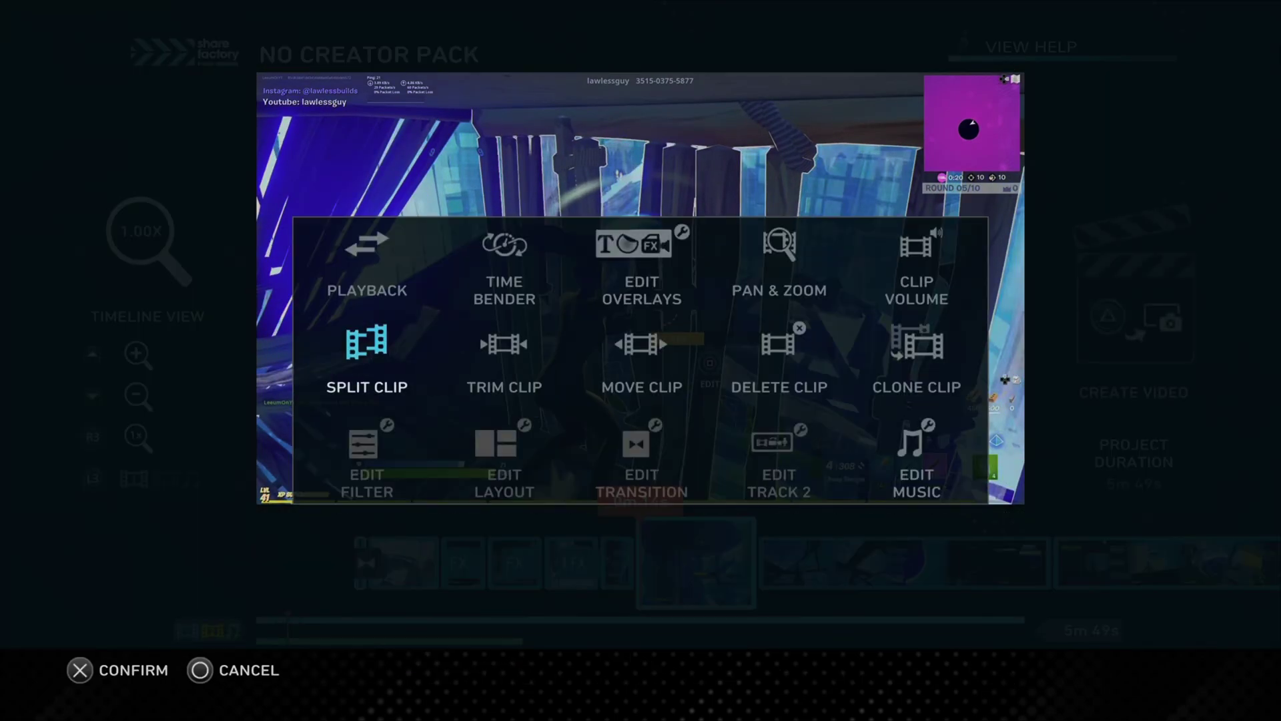
- Snip off the opening frames of the wooden-fort clip at about 0m 14s, just before the wall edit
key("Return")
key("Right")
key("Right")
key("Left")
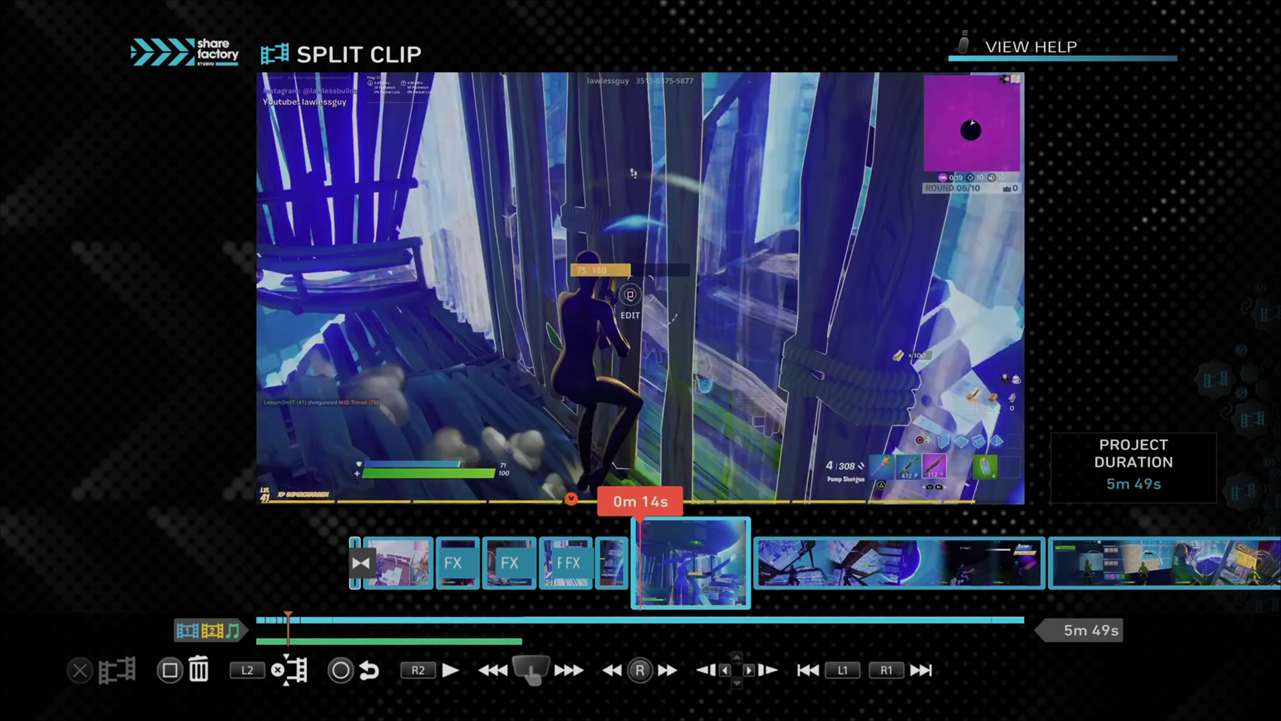
key("L2")
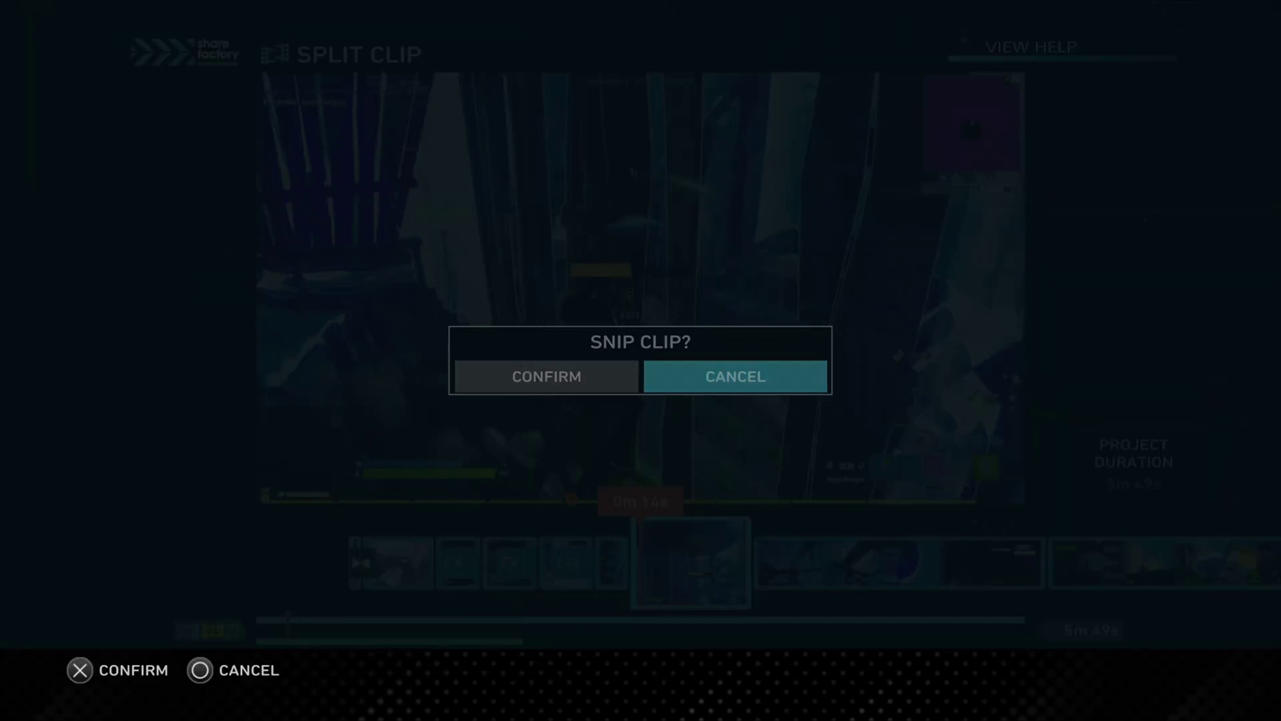
key("Return")
key("Left")
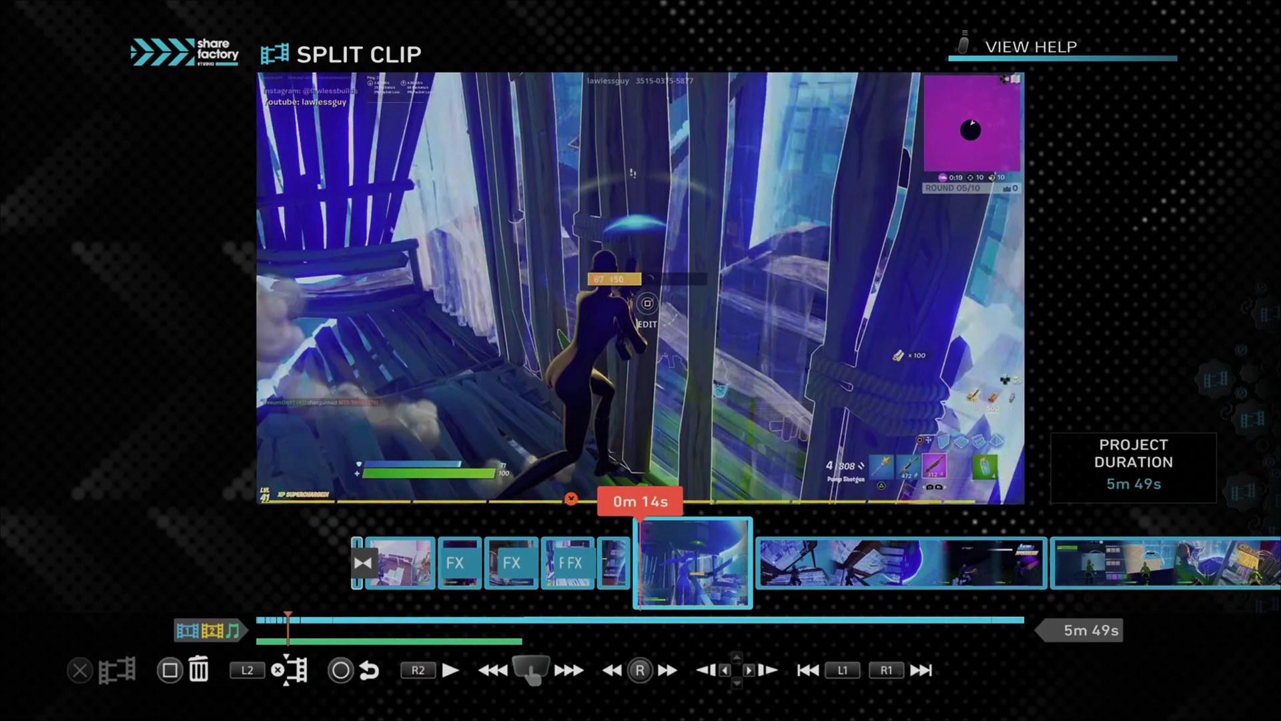
key("Left")
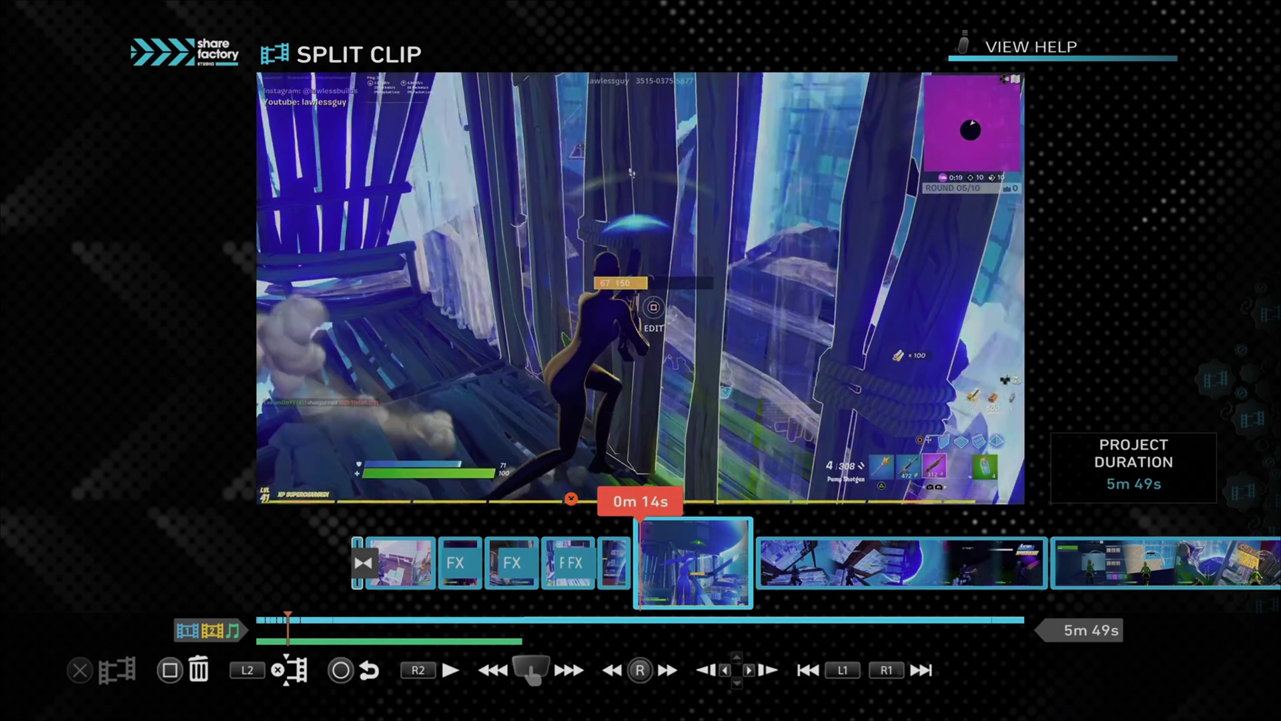
key("Return")
key("Left")
key("Return")
- Examine the snipped wooden-fort clip between 0m 14s and 0m 15s in Split Clip for another cut point
key("Left")
key("Right")
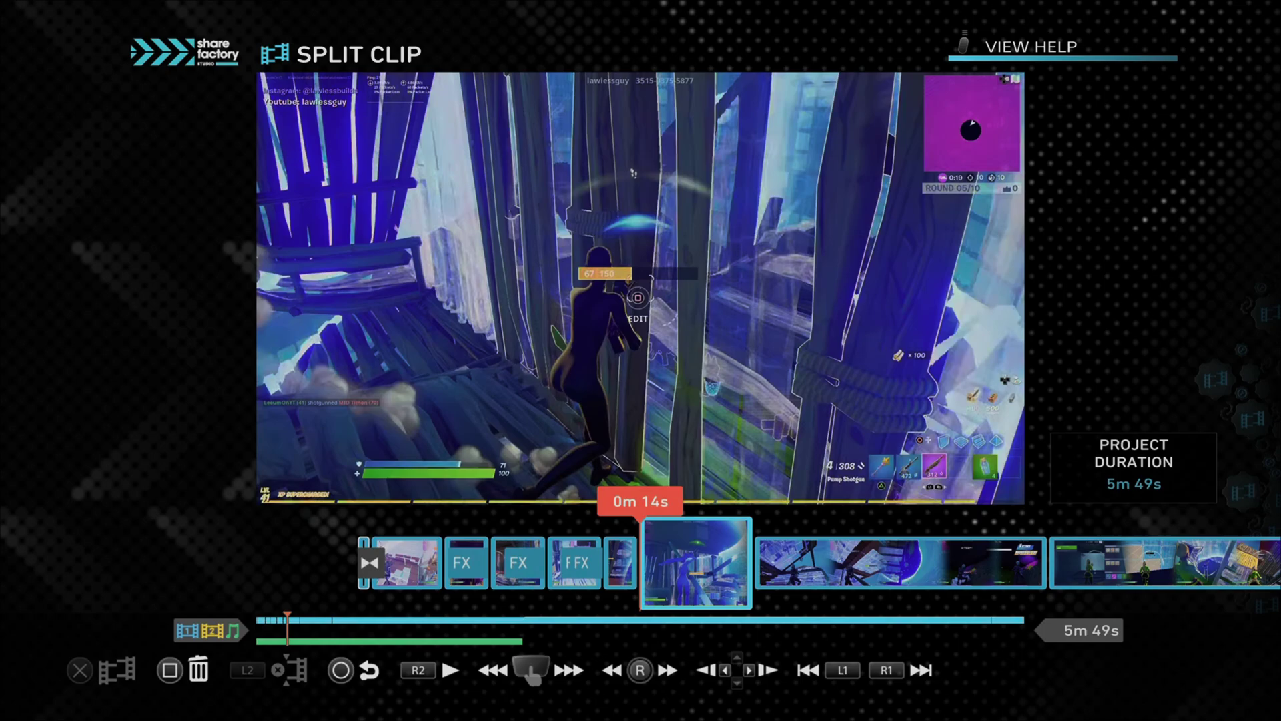
key("Left")
key("Escape")
key("Return")
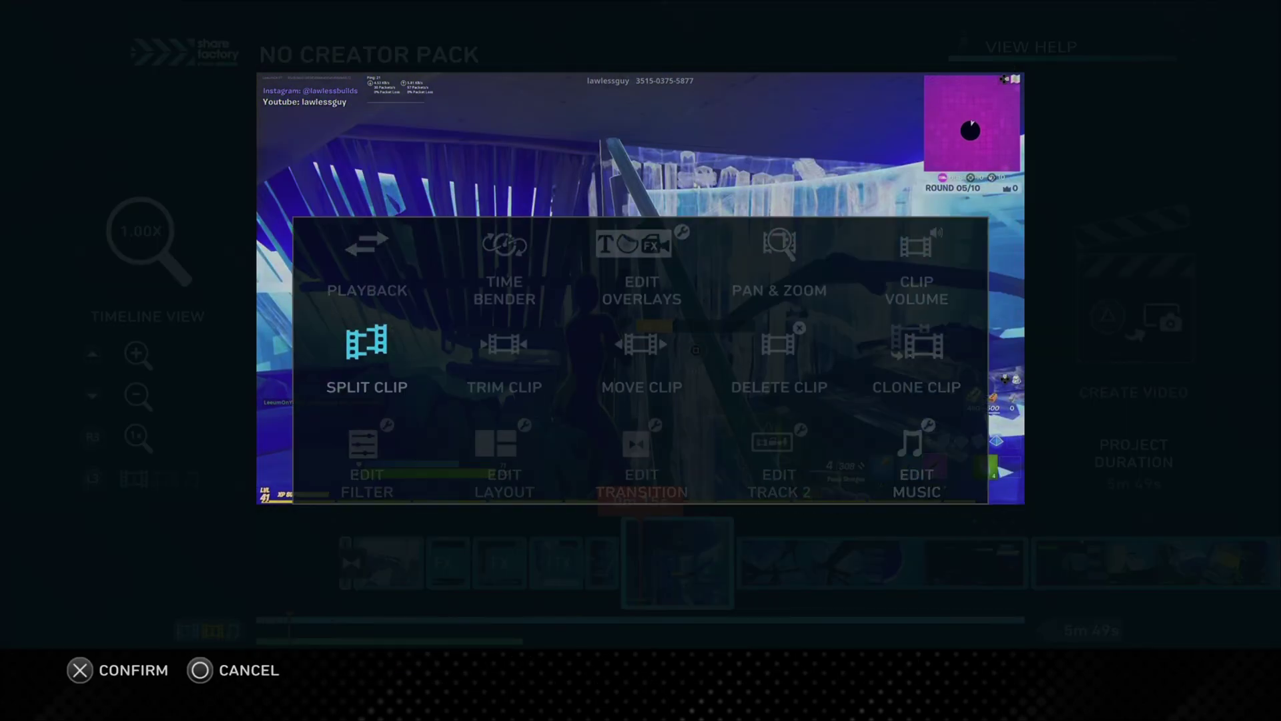
key("Return")
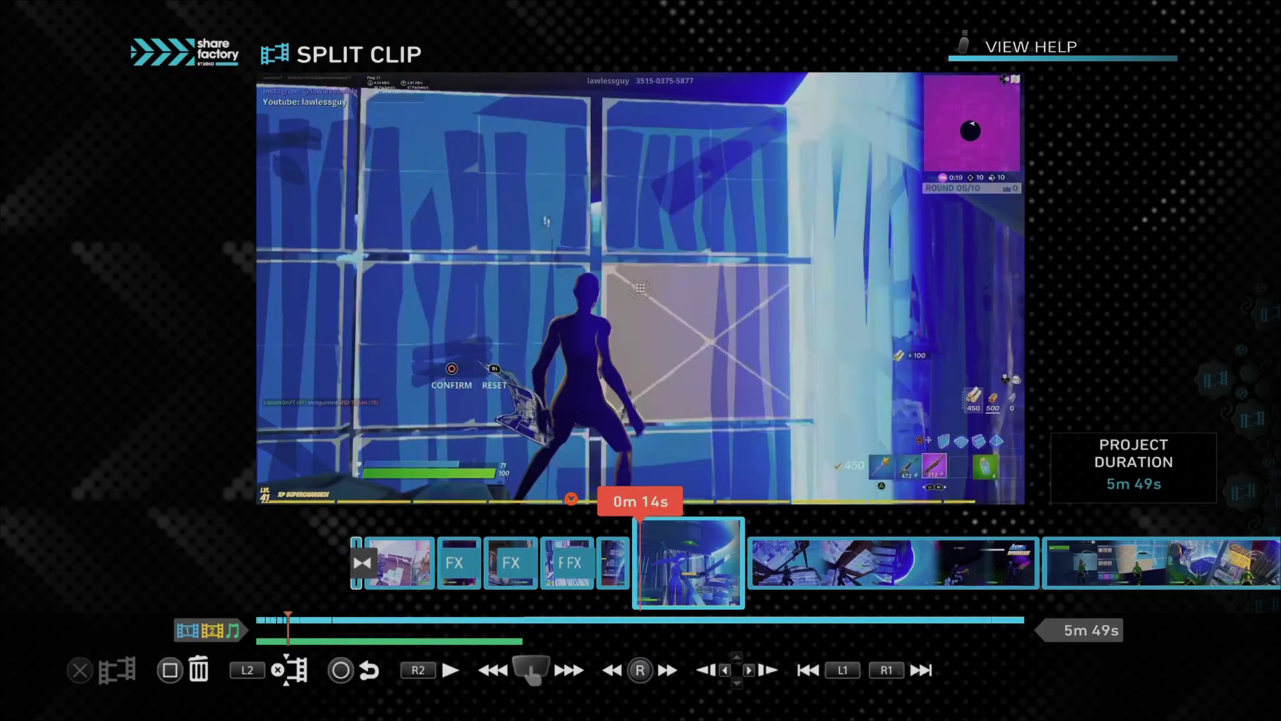
key("Right")
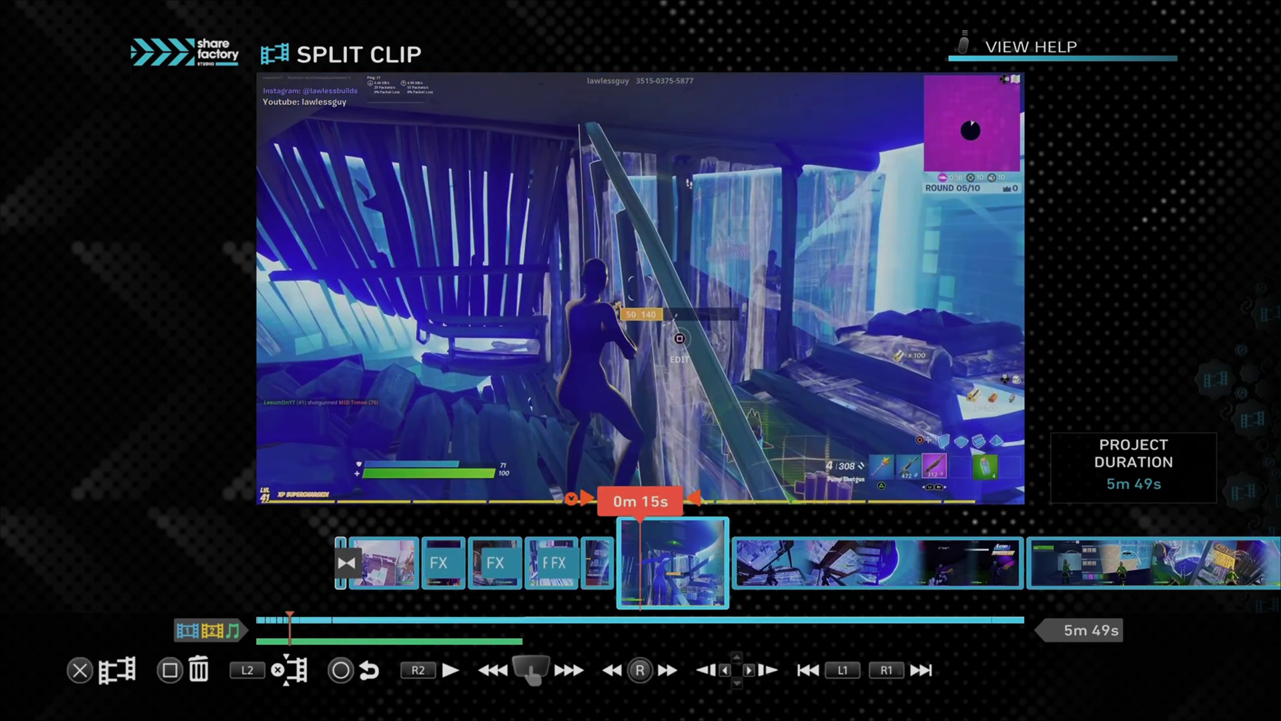
key("Escape")
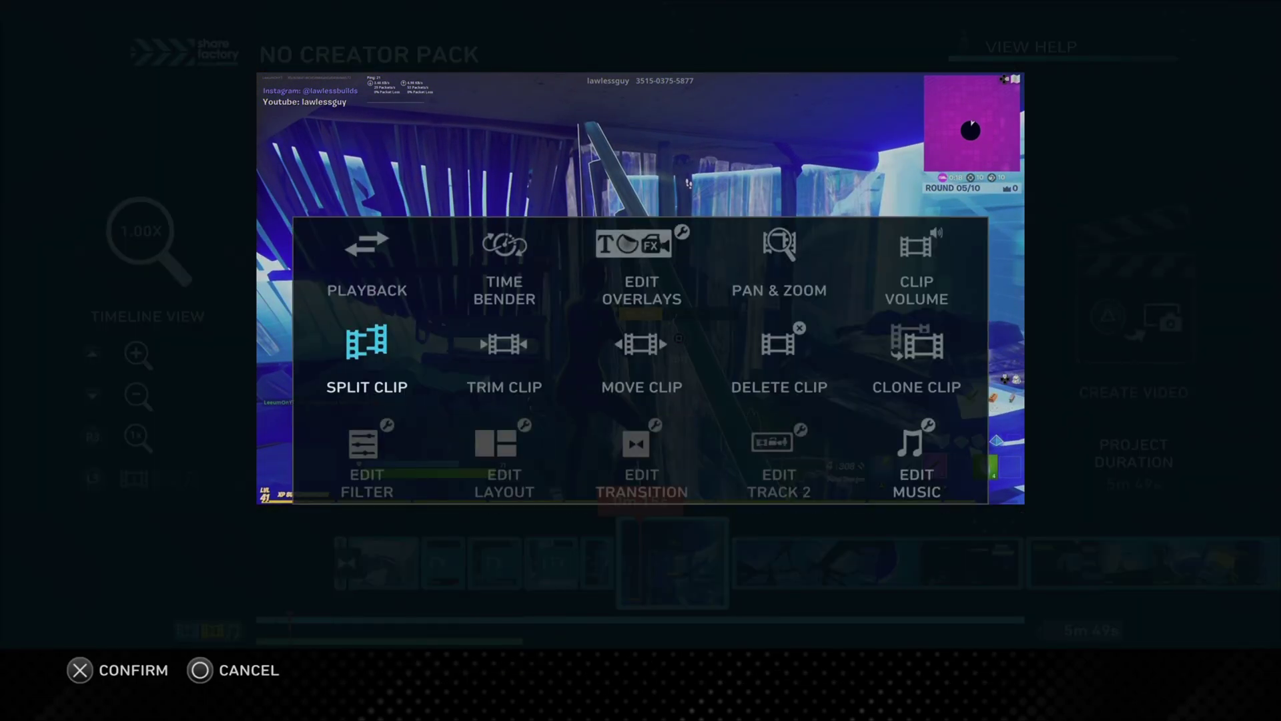
key("Return")
key("Left")
key("Left")
key("Right")
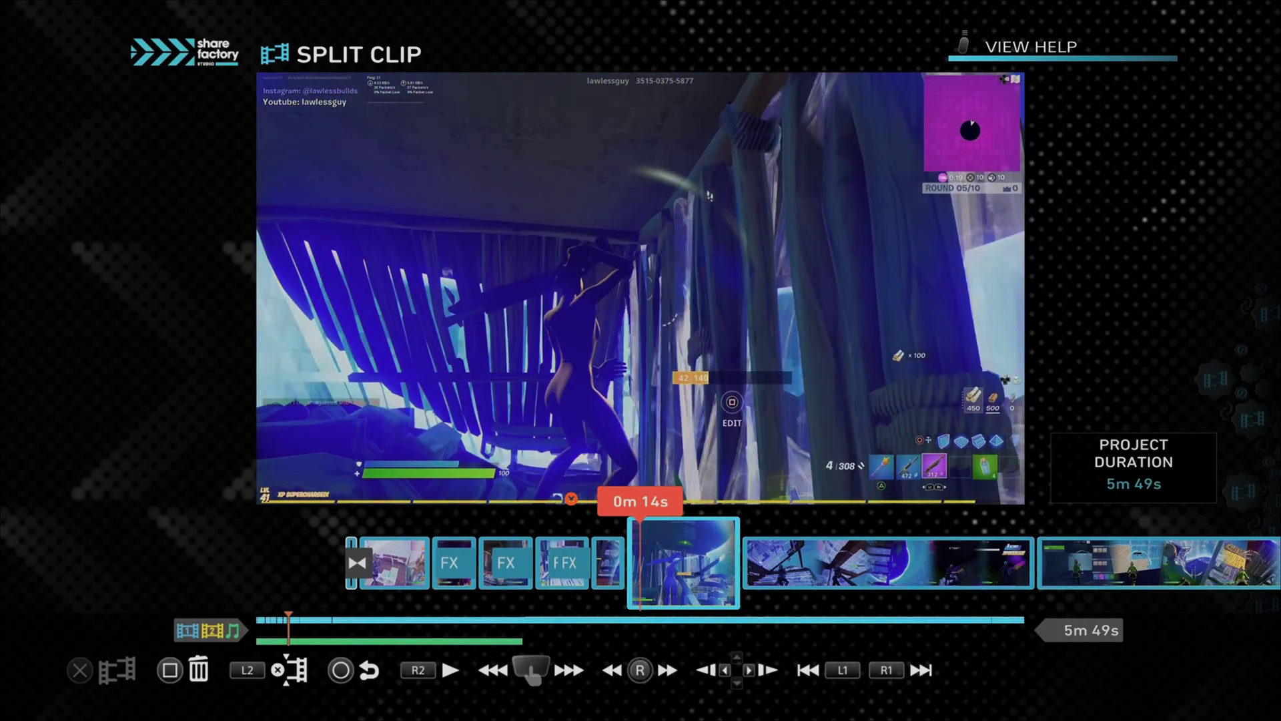
key("Return")
key("Return")
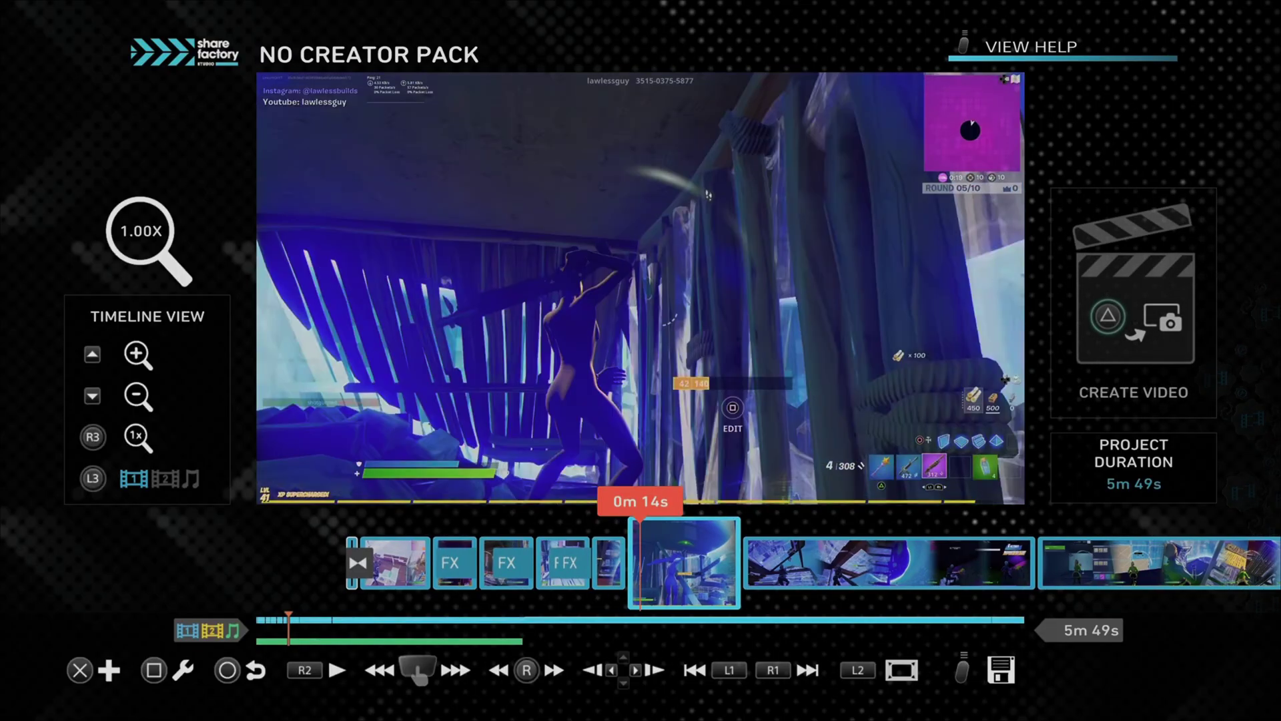
- Play the wooden-fort clip in short bursts and check its frames around 0m 16s
key("Left")
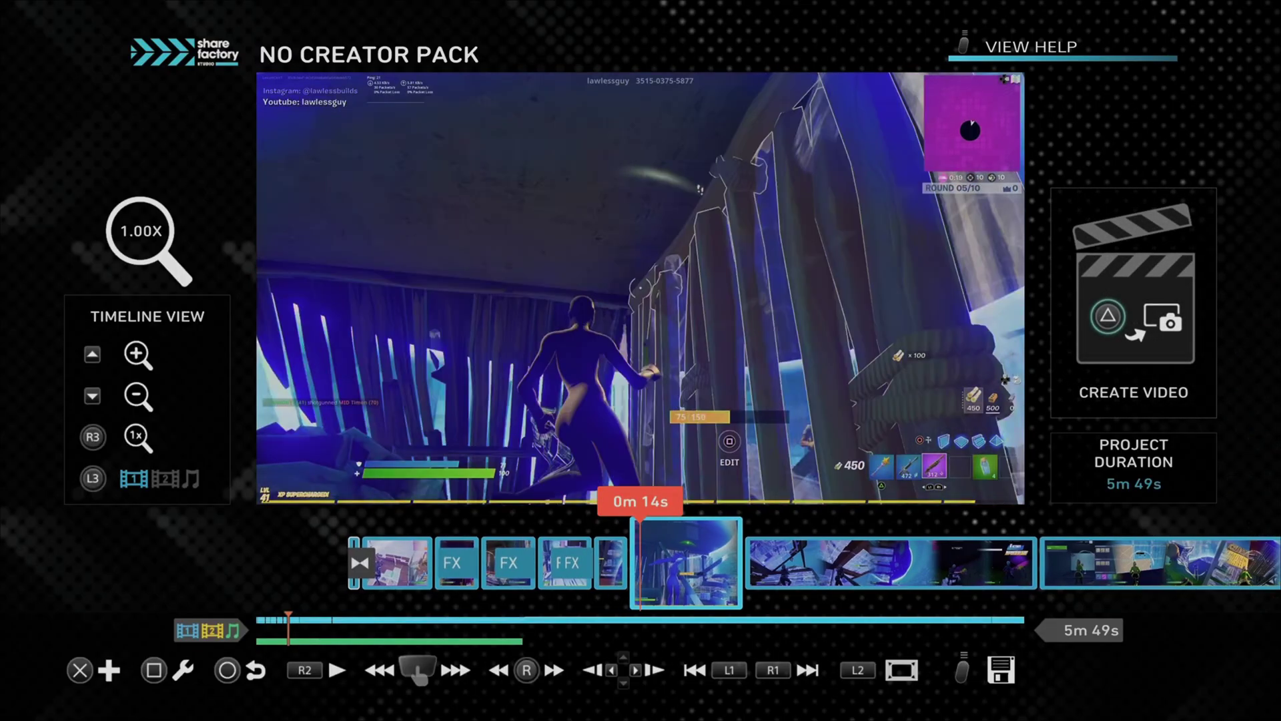
key("Left")
key("Right")
key("space")
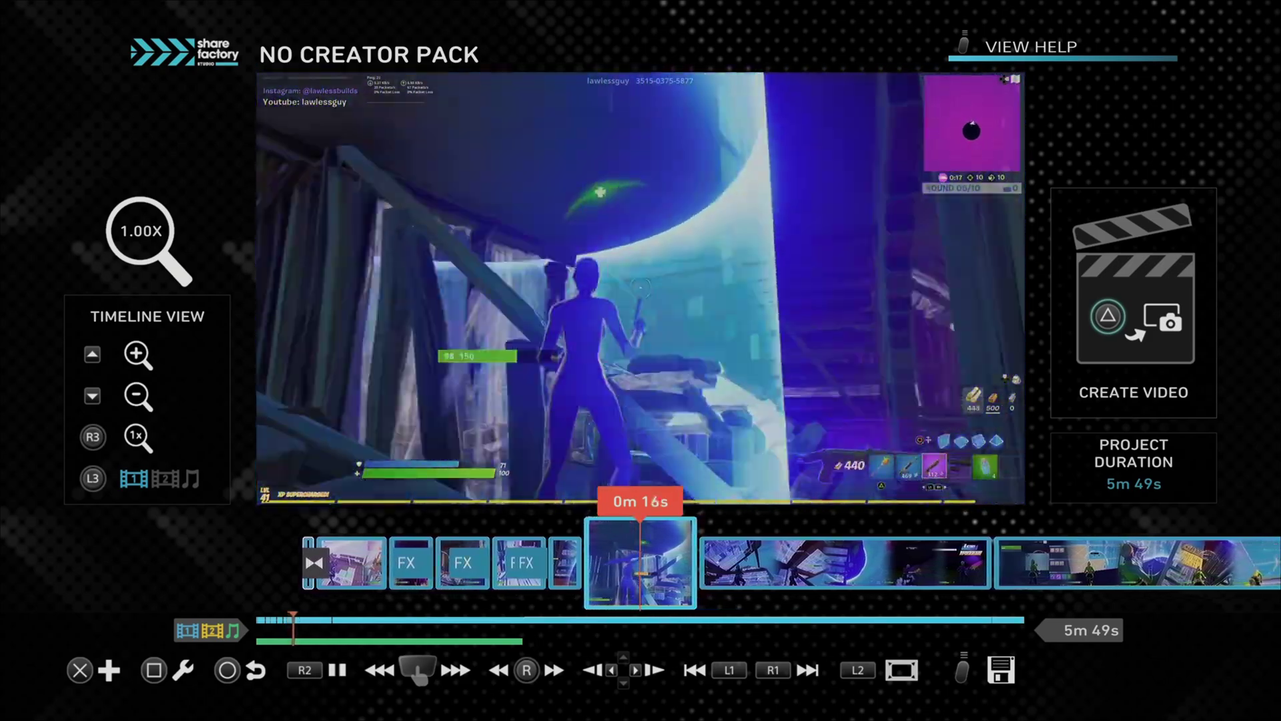
key("space")
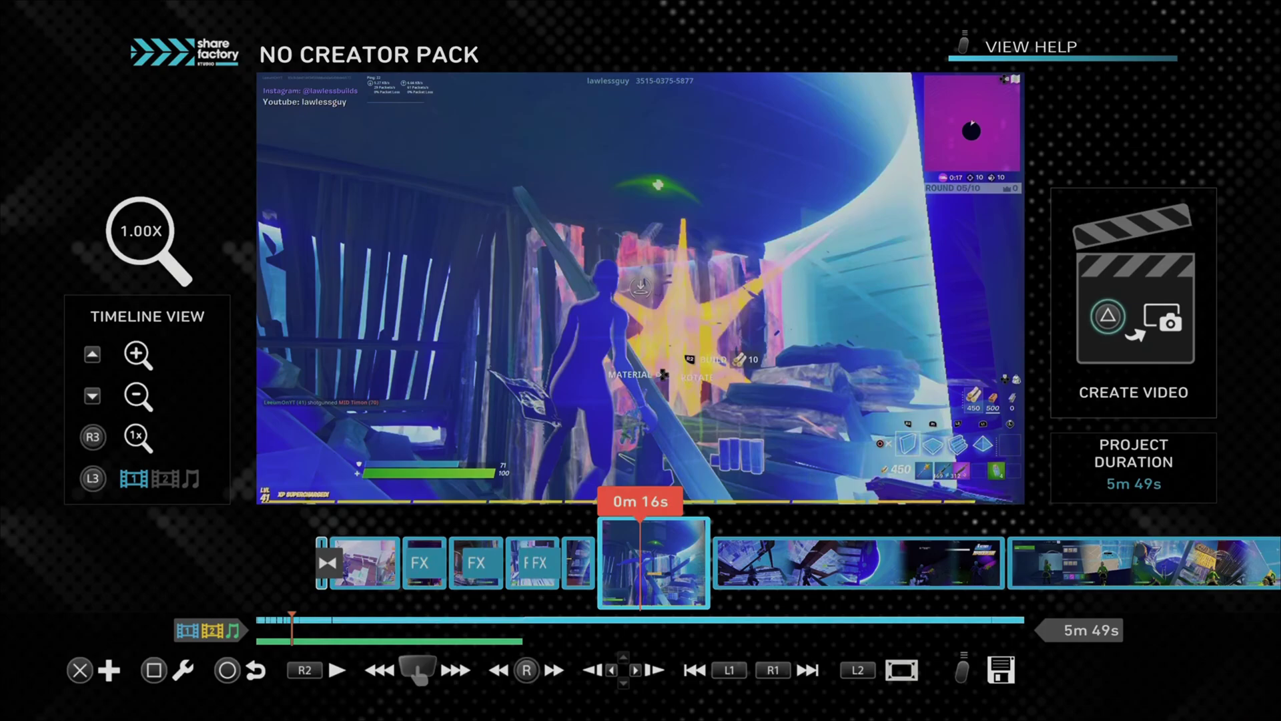
key("space")
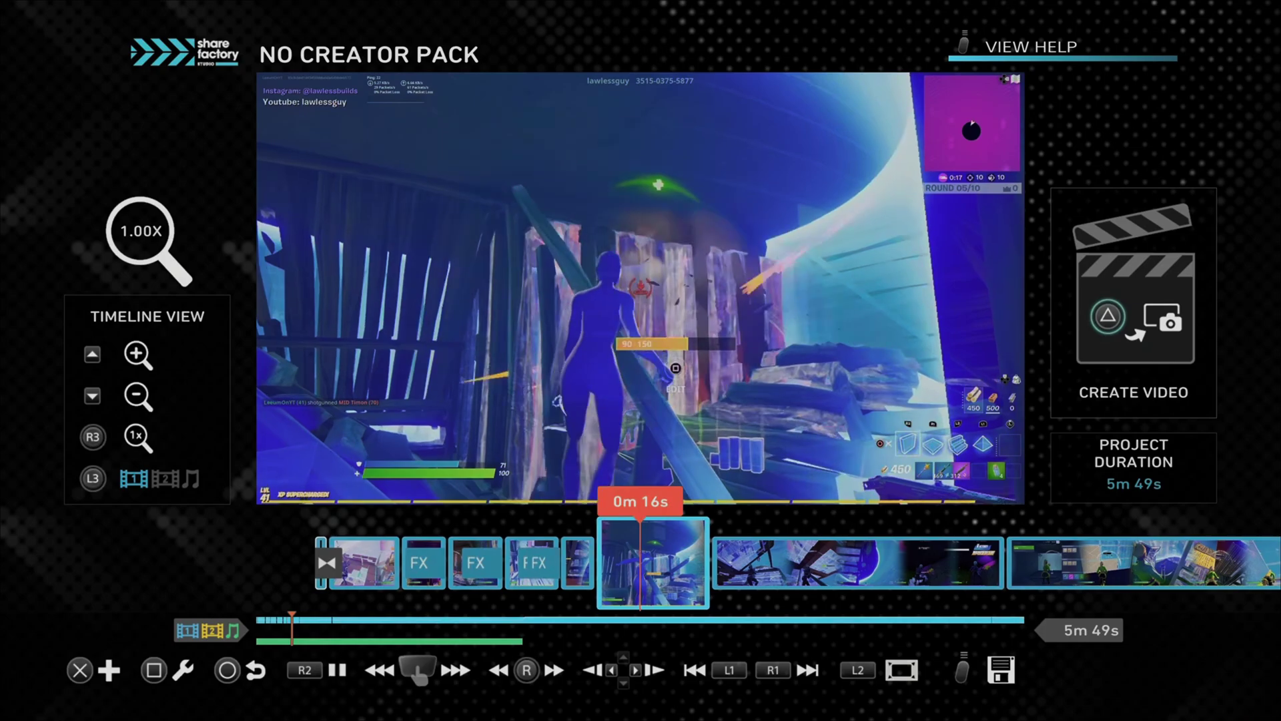
key("space")
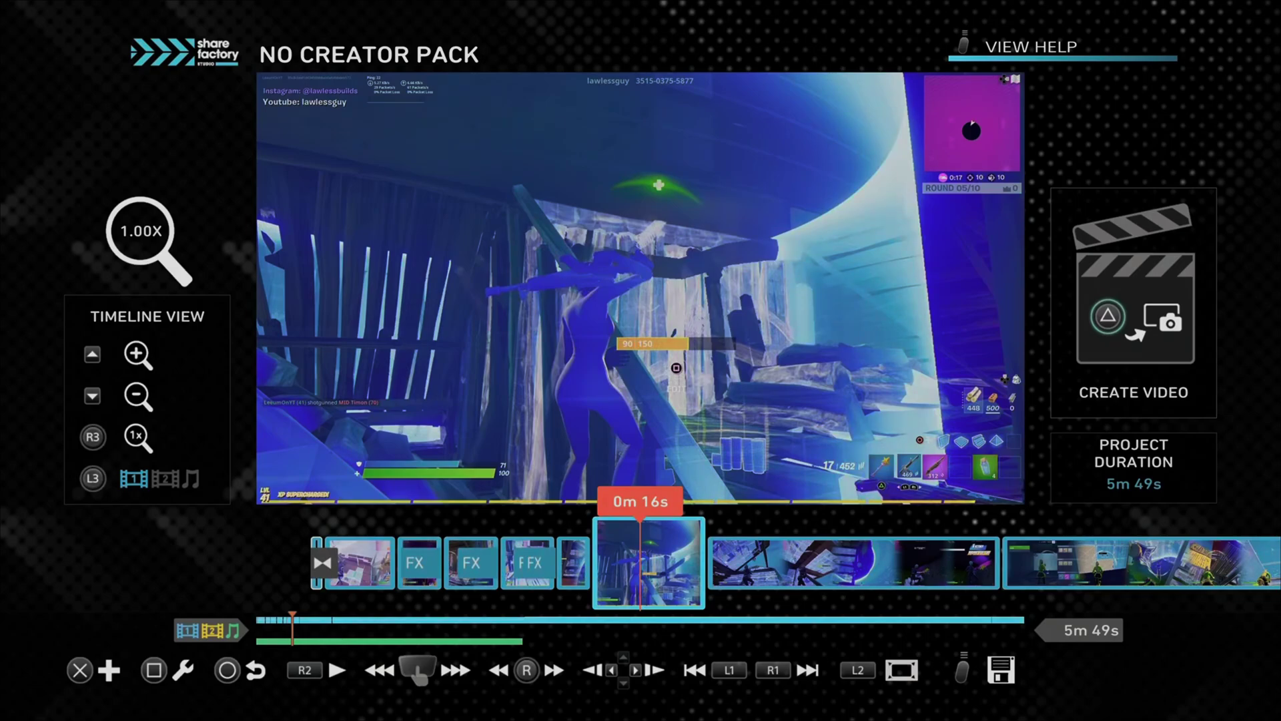
key("space")
key("space")
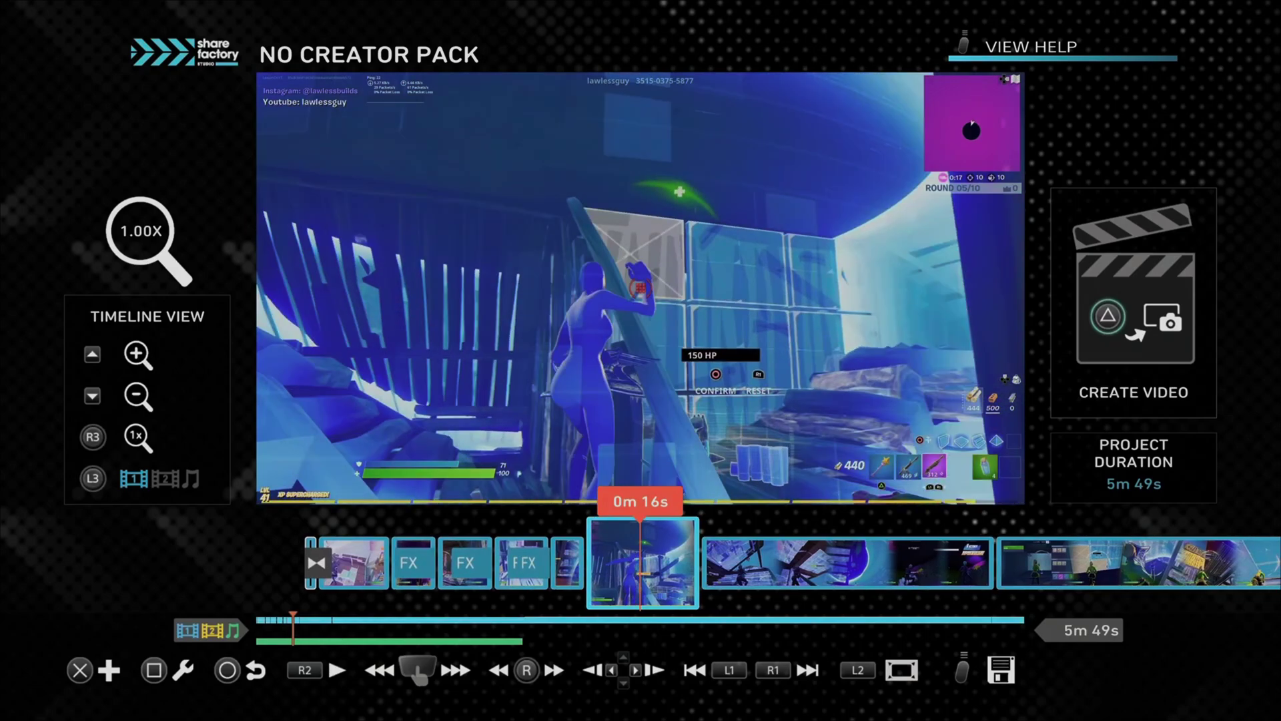
key("space")
key("space")
key("space")
key("space")
key("Left")
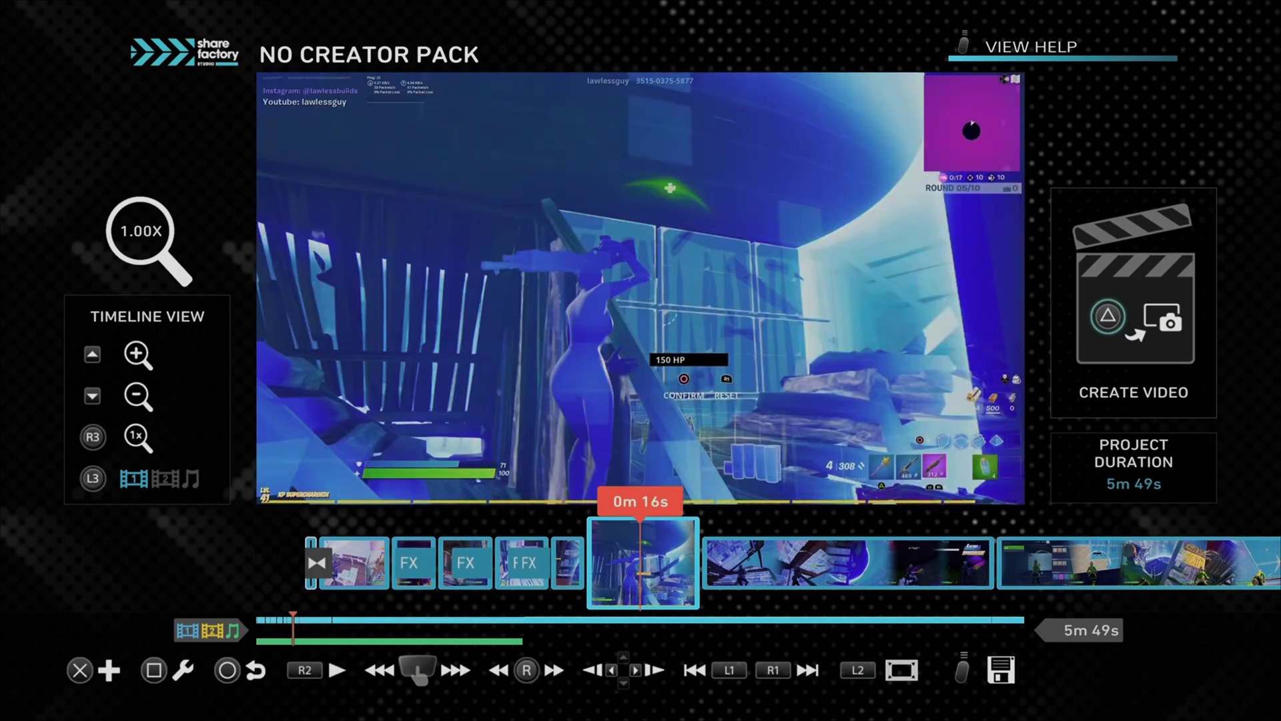
- Replay the wooden-fort clip up to 0m 17s and recheck its opening frames around 0m 14s in Split Clip
key("space")
key("space")
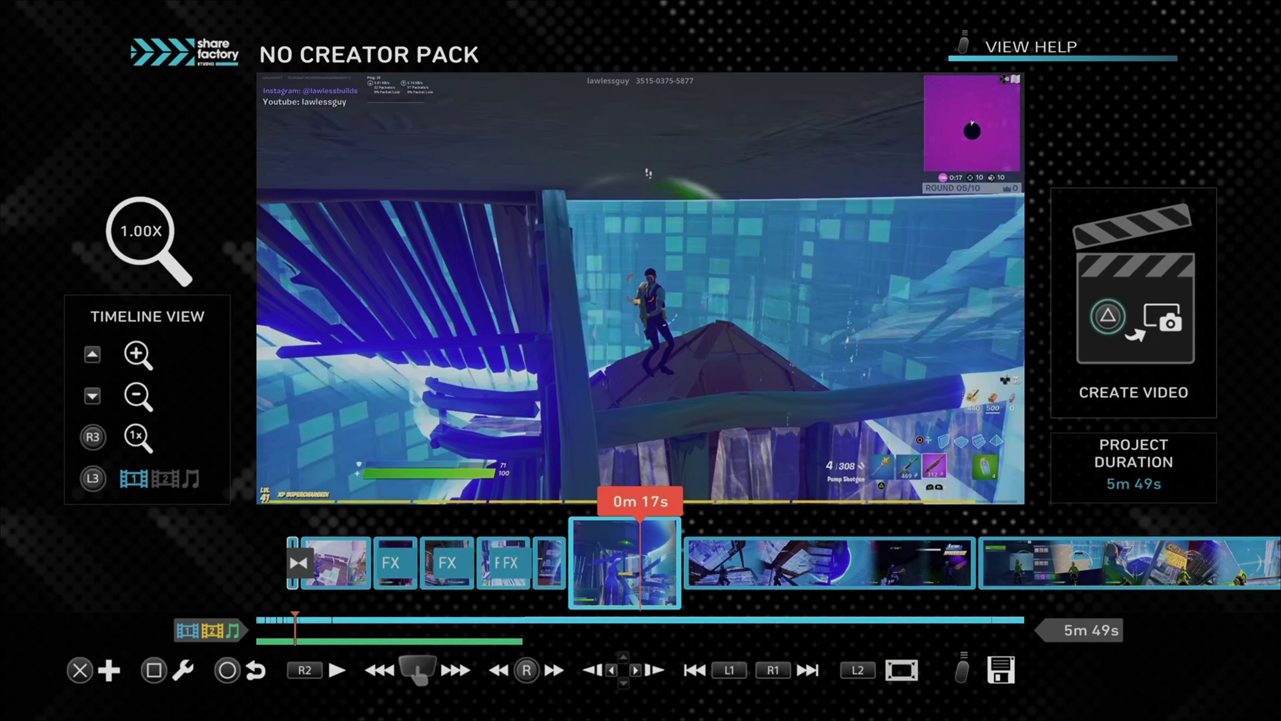
key("Left")
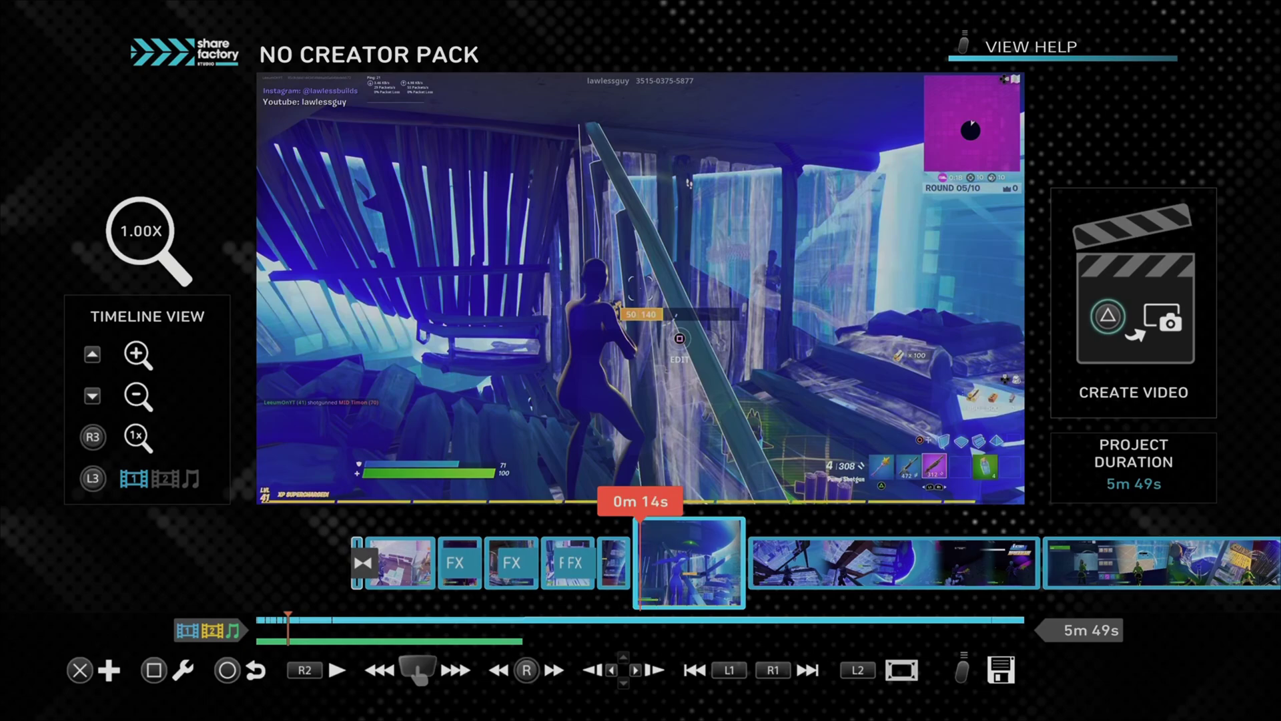
key("Return")
key("Return")
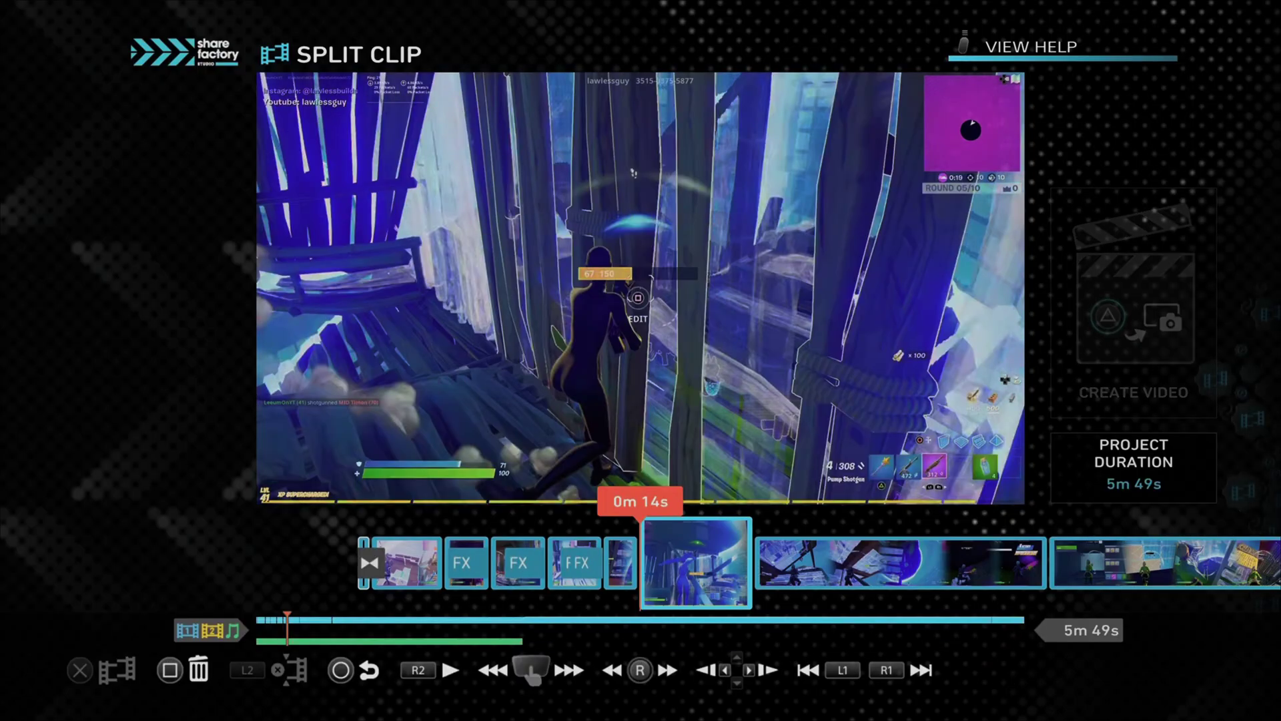
key("L2")
key("Return")
key("Left")
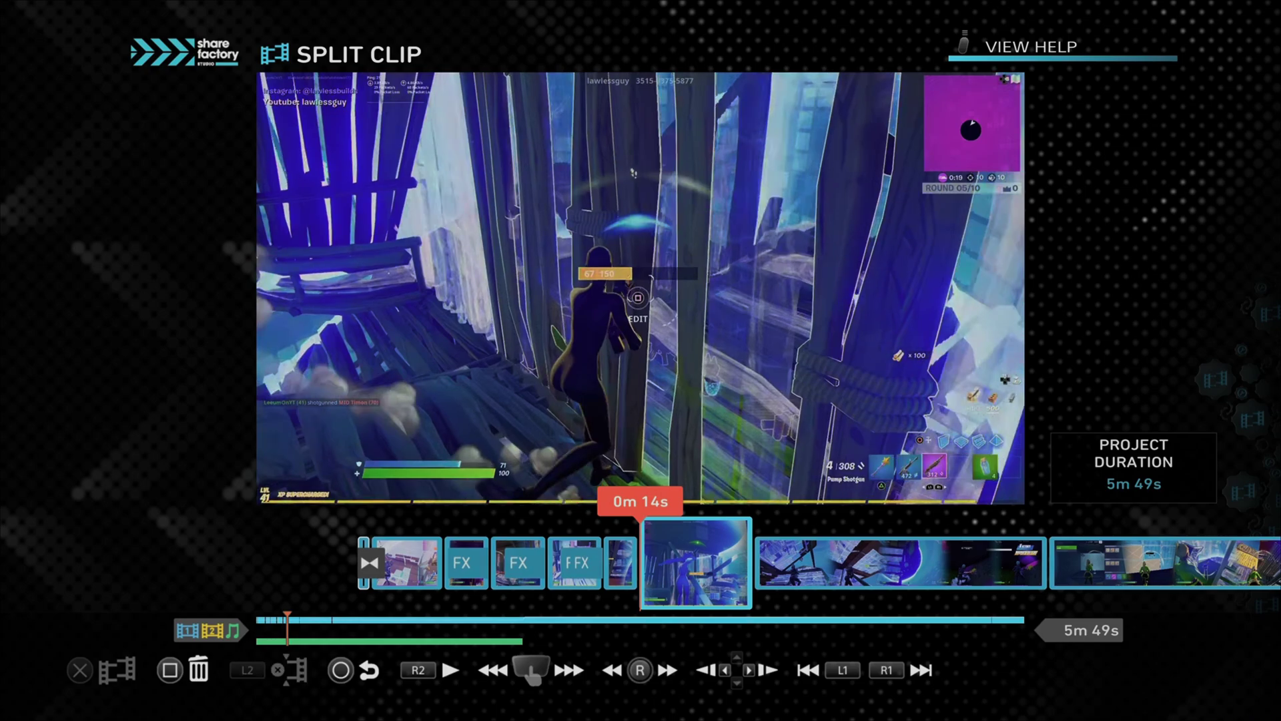
key("Return")
key("Left")
key("Return")
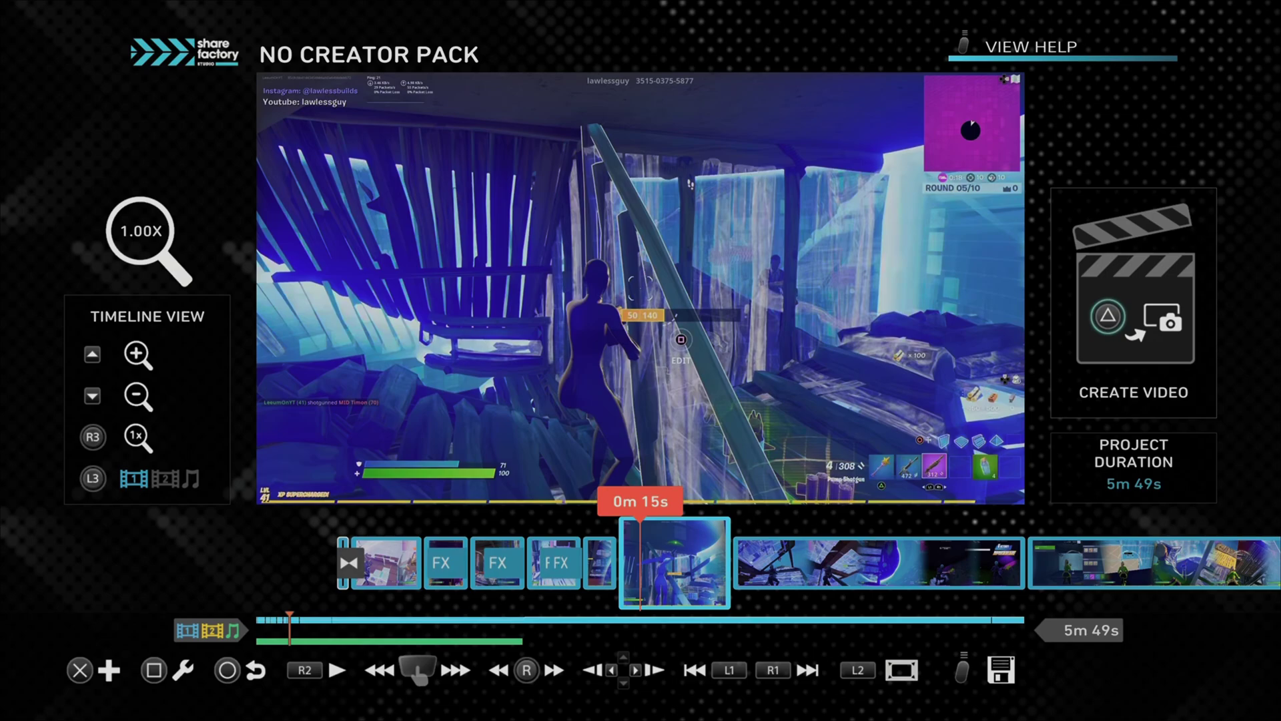
- Play the wooden-fort clip in short bursts from 0m 15s to the shotgun elimination at 0m 17s
key("Right")
key("R2")
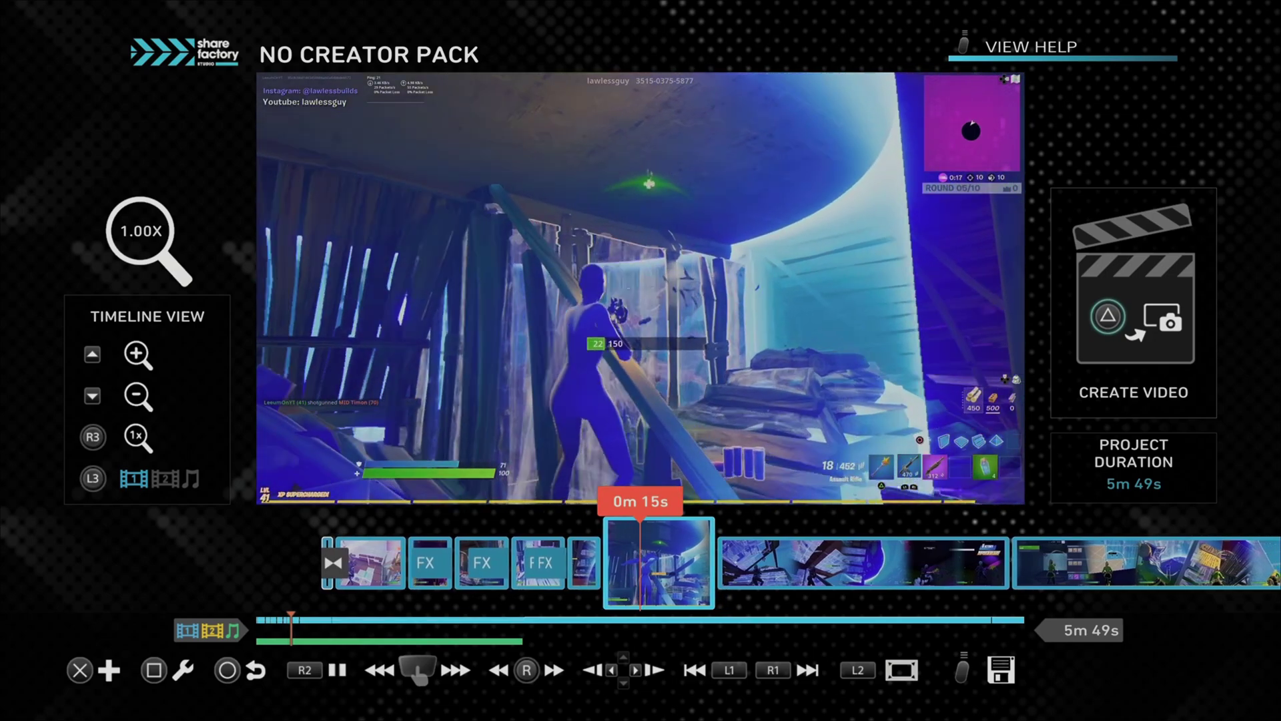
key("space")
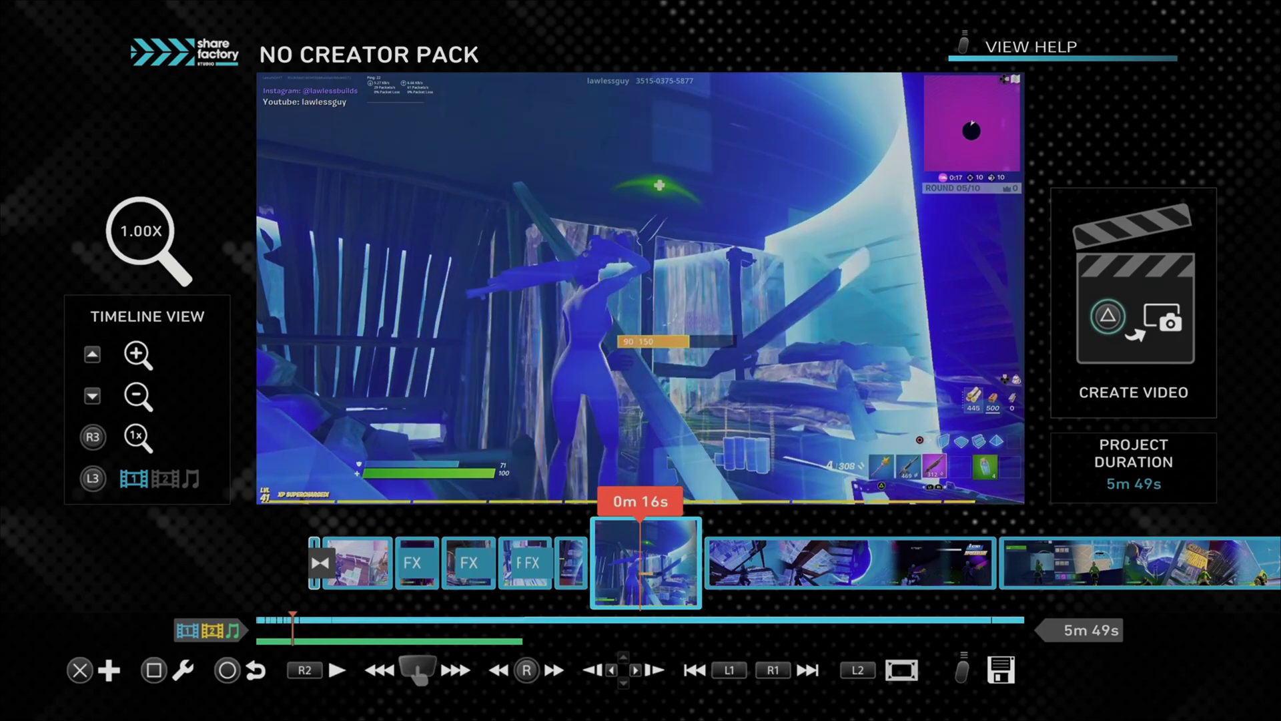
key("Right")
key("Right")
key("space")
key("space")
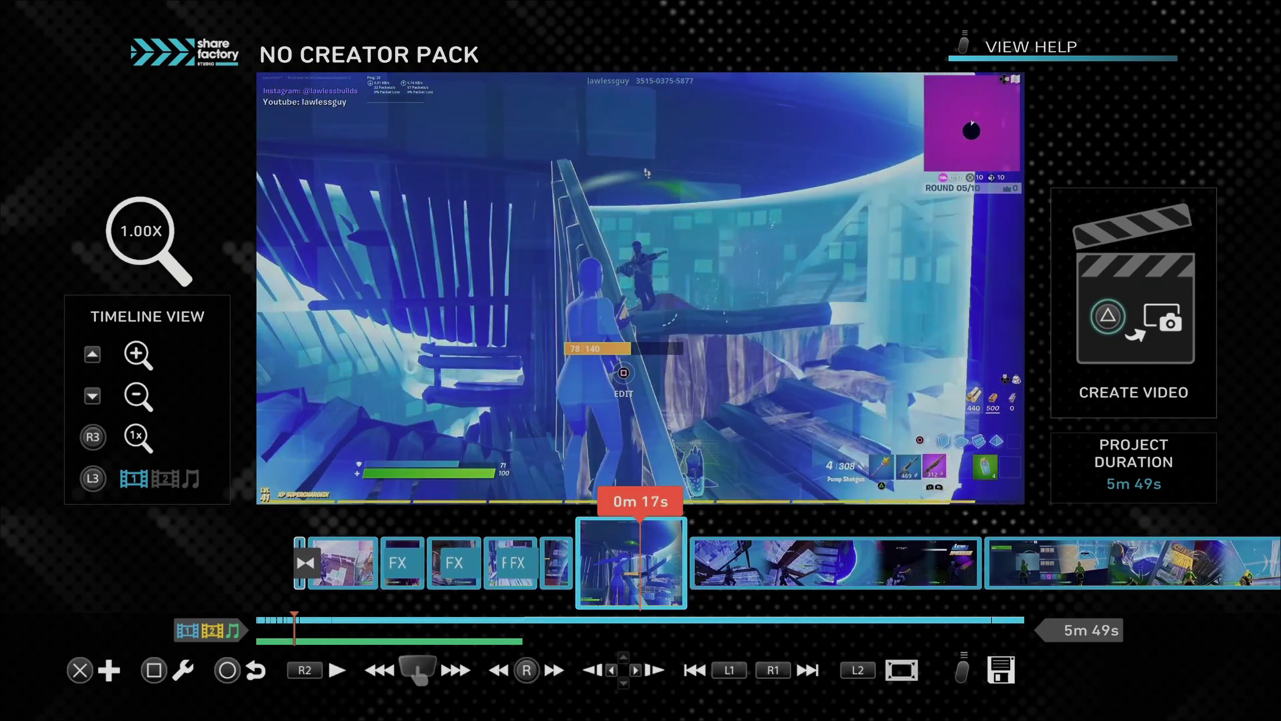
key("space")
key("space")
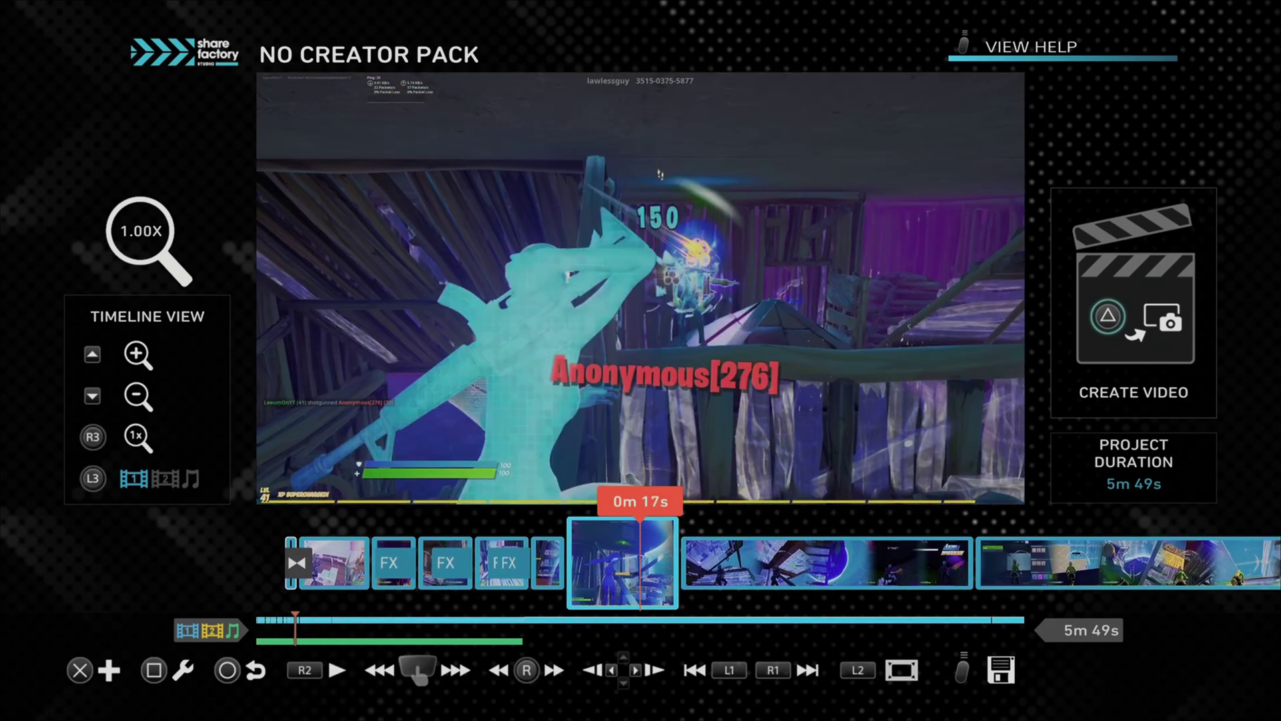
- Snip a few more frames off the start of the wooden-fort clip at 0m 14s
key("Left")
key("s")
key("Return")
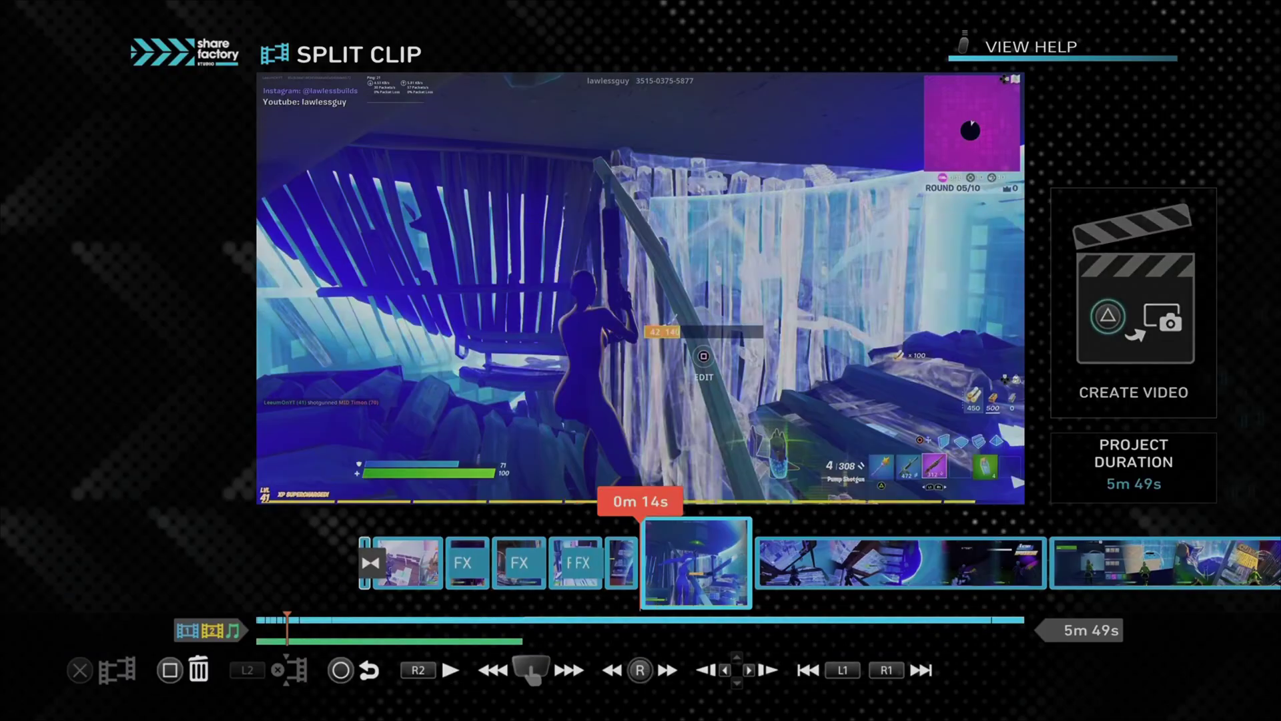
key("Delete")
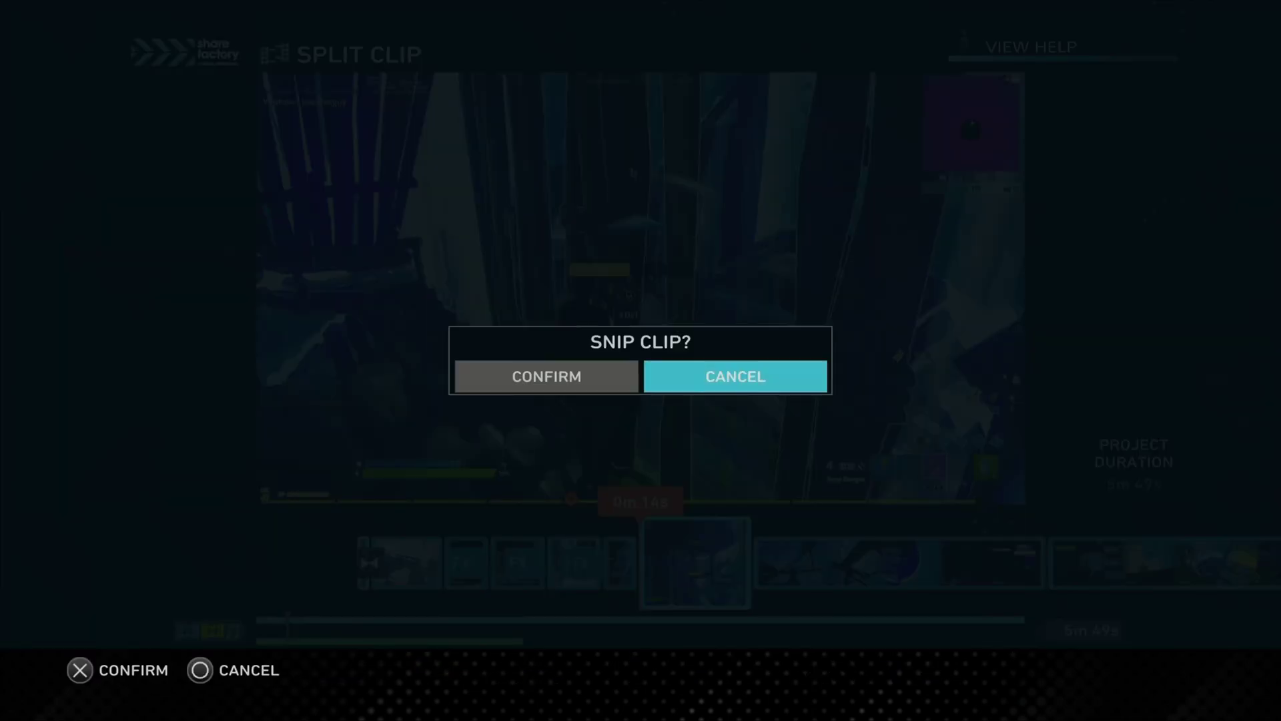
key("Escape")
key("Right")
key("Escape")
- Replay the wooden-fort clip in short bursts between 0m 16s and 0m 18s to check its timing
key("space")
key("space")
key("space")
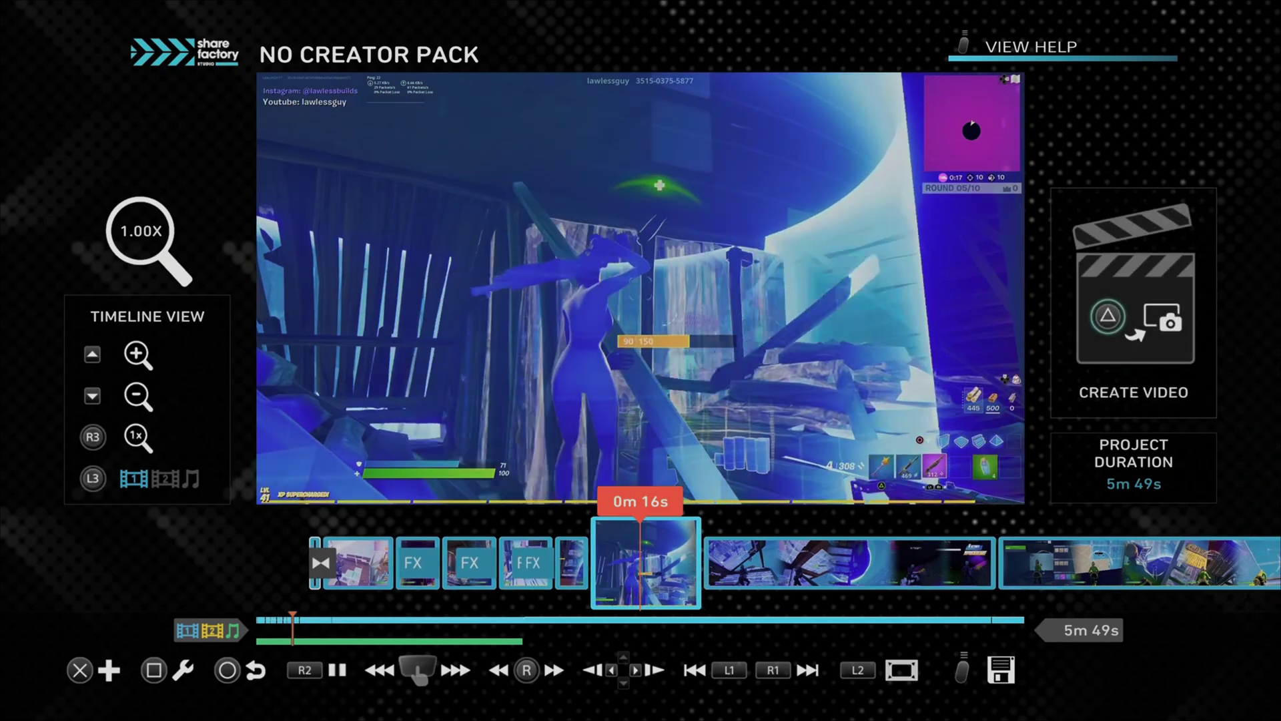
key("space")
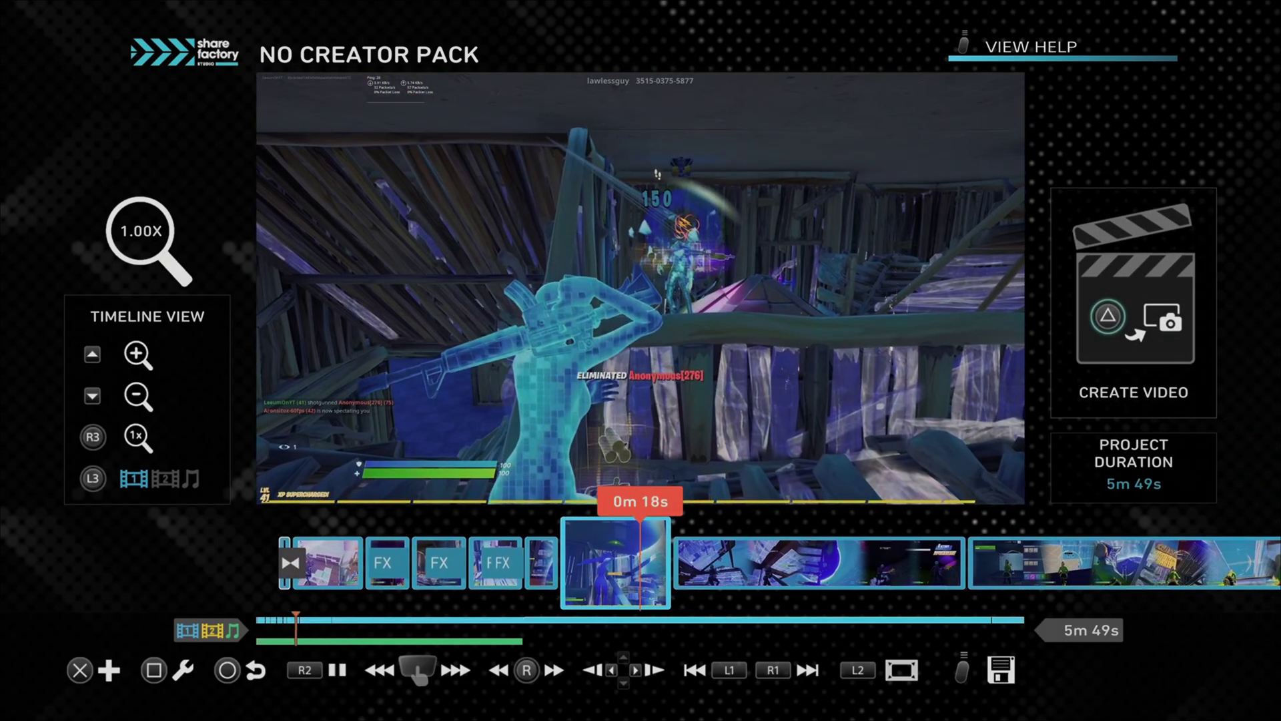
key("Right")
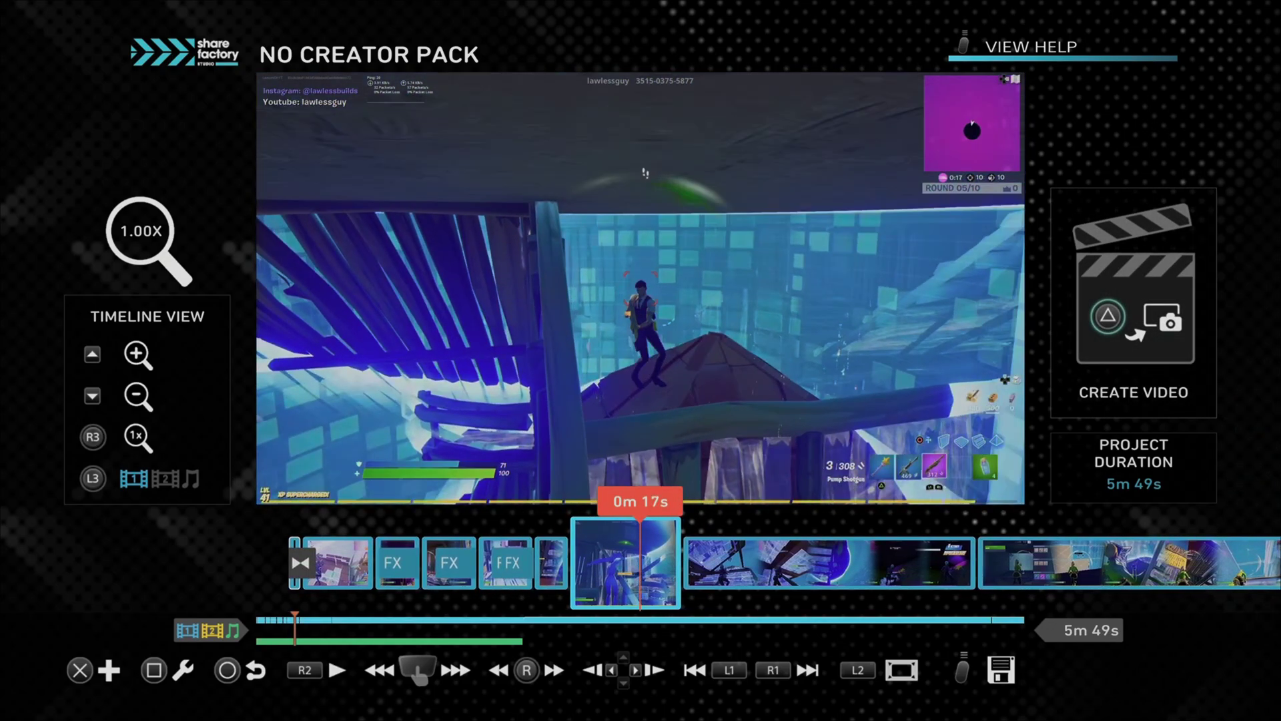
key("space")
key("space")
key("Left")
key("space")
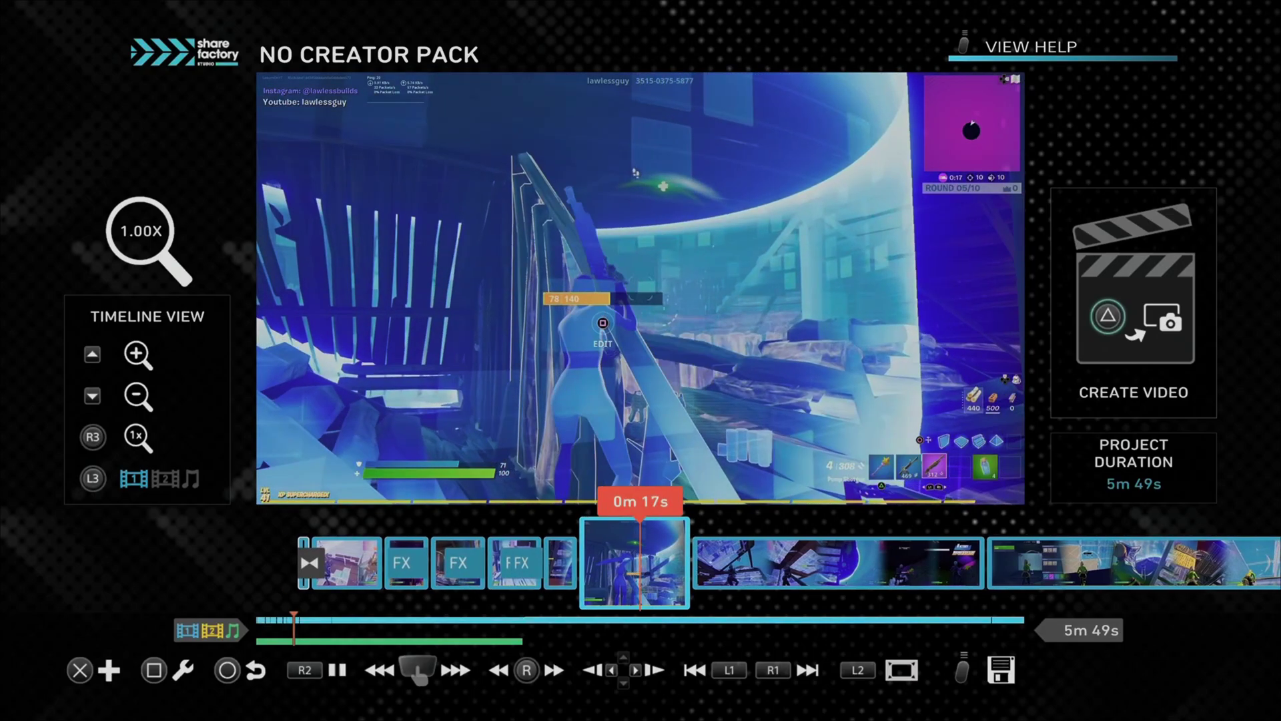
key("space")
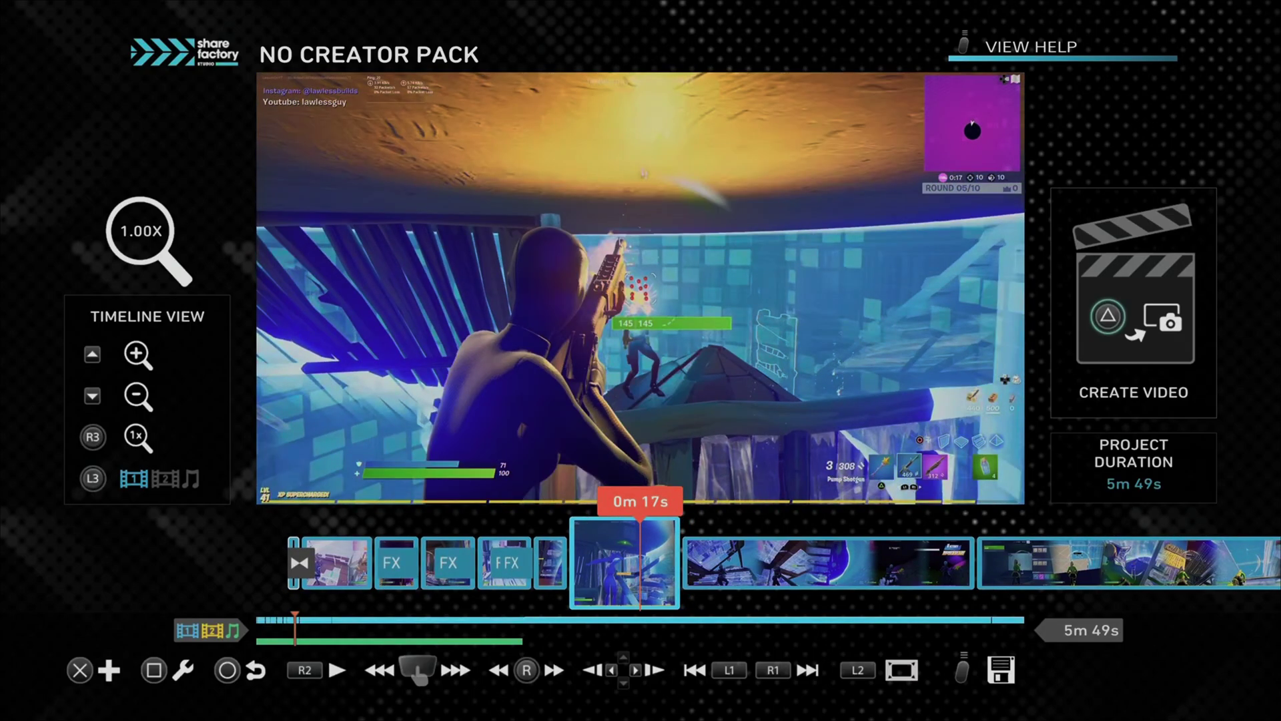
key("space")
key("space")
key("Left")
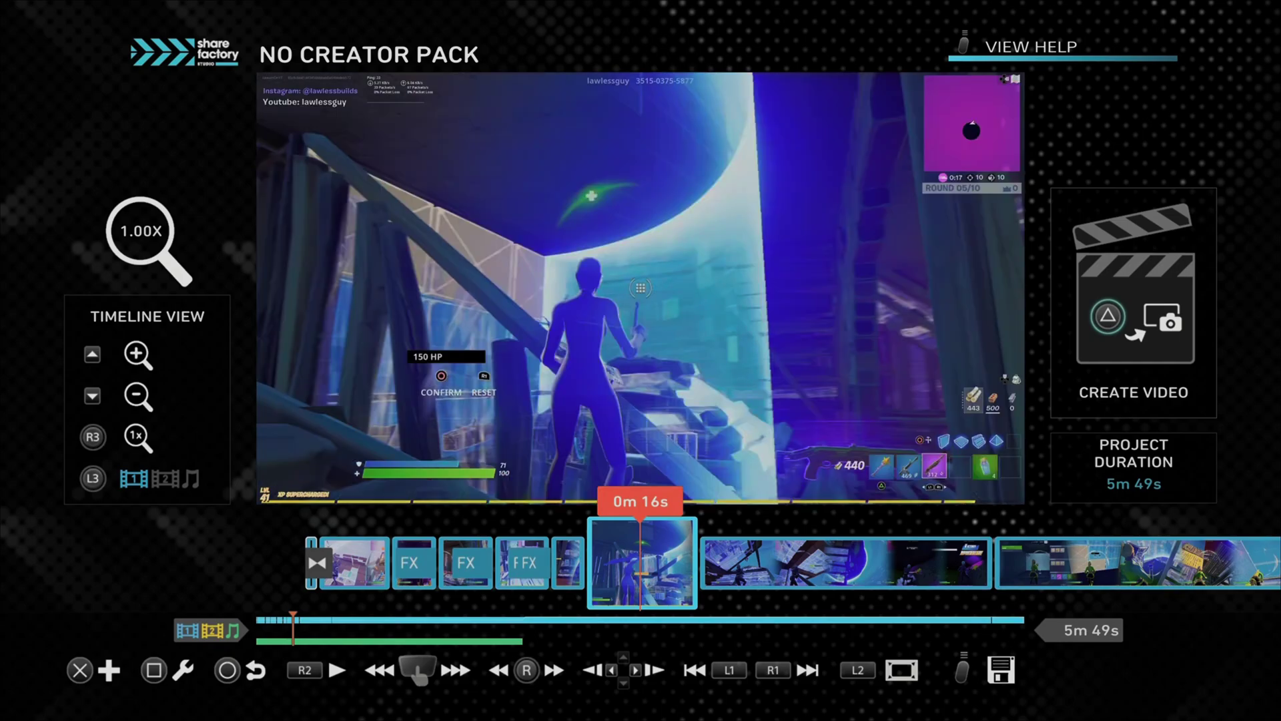
- Raise the wooden-fort clip's volume beyond 104%, without applying it to all clips
key("Return")
key("Return")
key("Right")
key("Right")
key("Right")
key("Right")
key("Right")
key("Right")
key("Right")
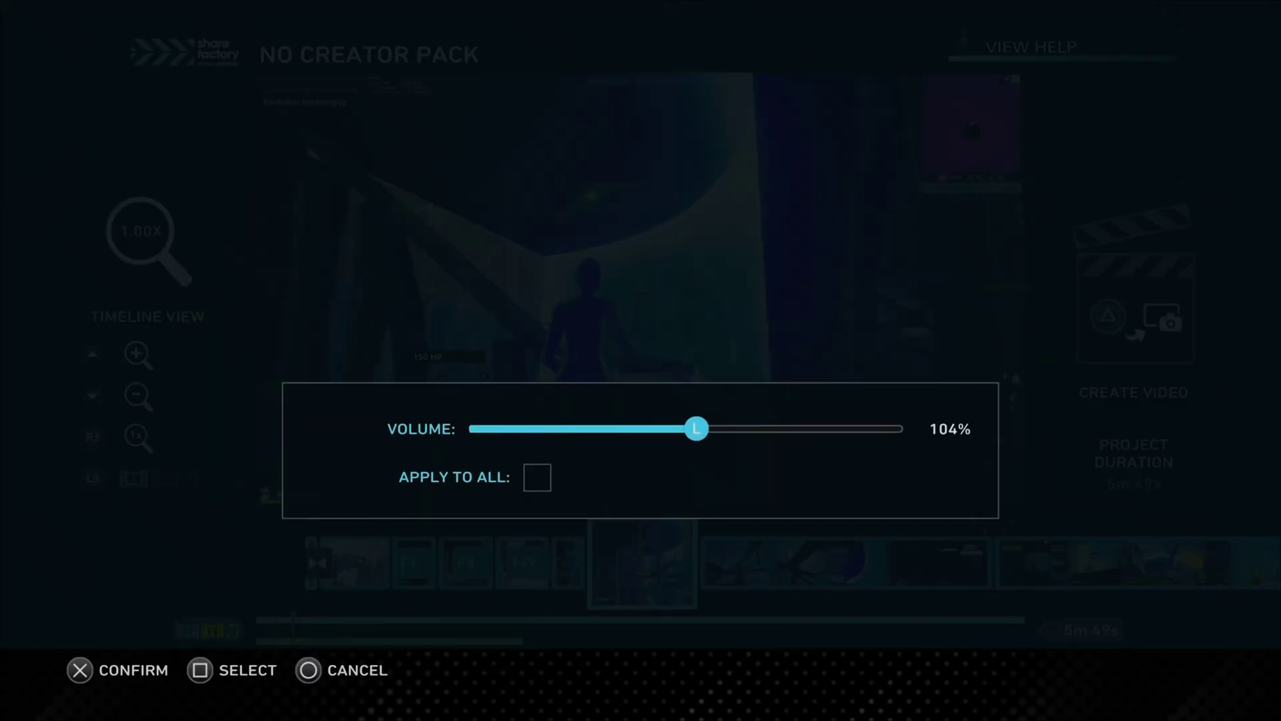
key("Right")
key("Right")
key("Right")
key("Right")
key("Right")
key("Right")
key("Right")
key("Right")
key("Right")
key("Right")
key("Right")
key("Right")
key("Right")
key("Right")
key("Right")
key("Right")
key("Right")
key("Return")
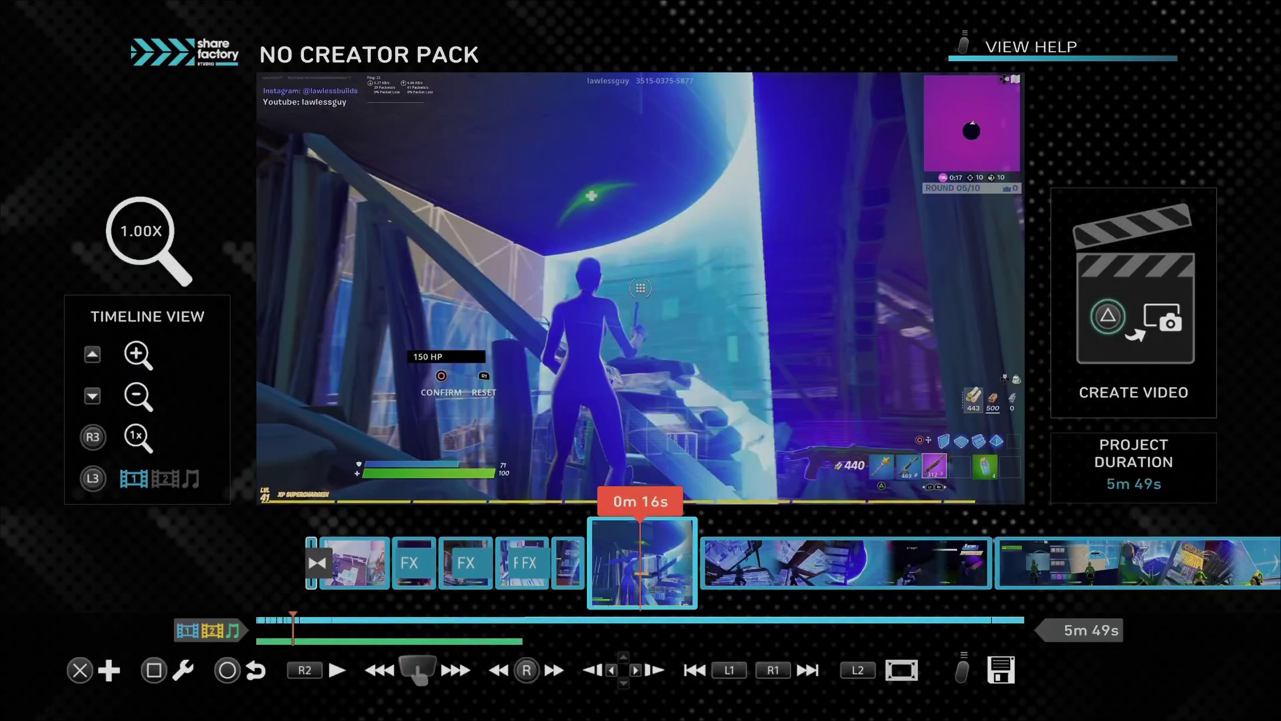
- Play the wooden-fort clip from its start and add an FX effect after the elimination at about 0m 18s
key("Page_Up")
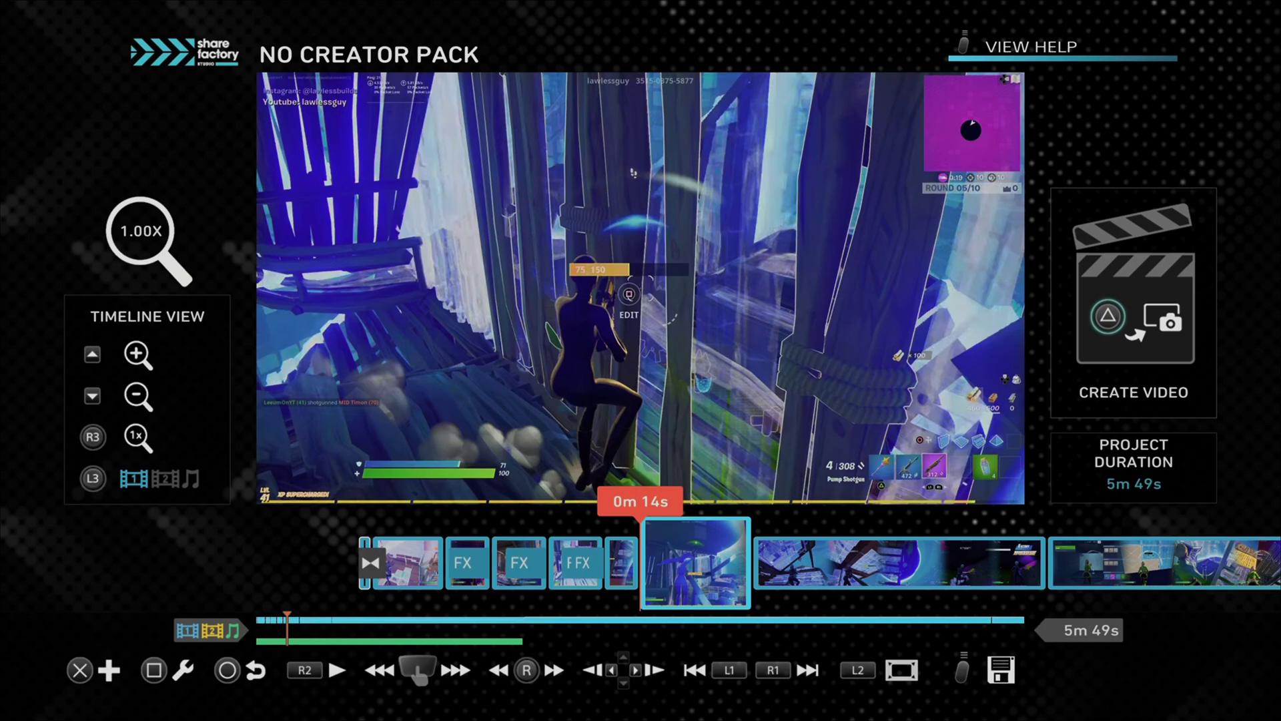
key("space")
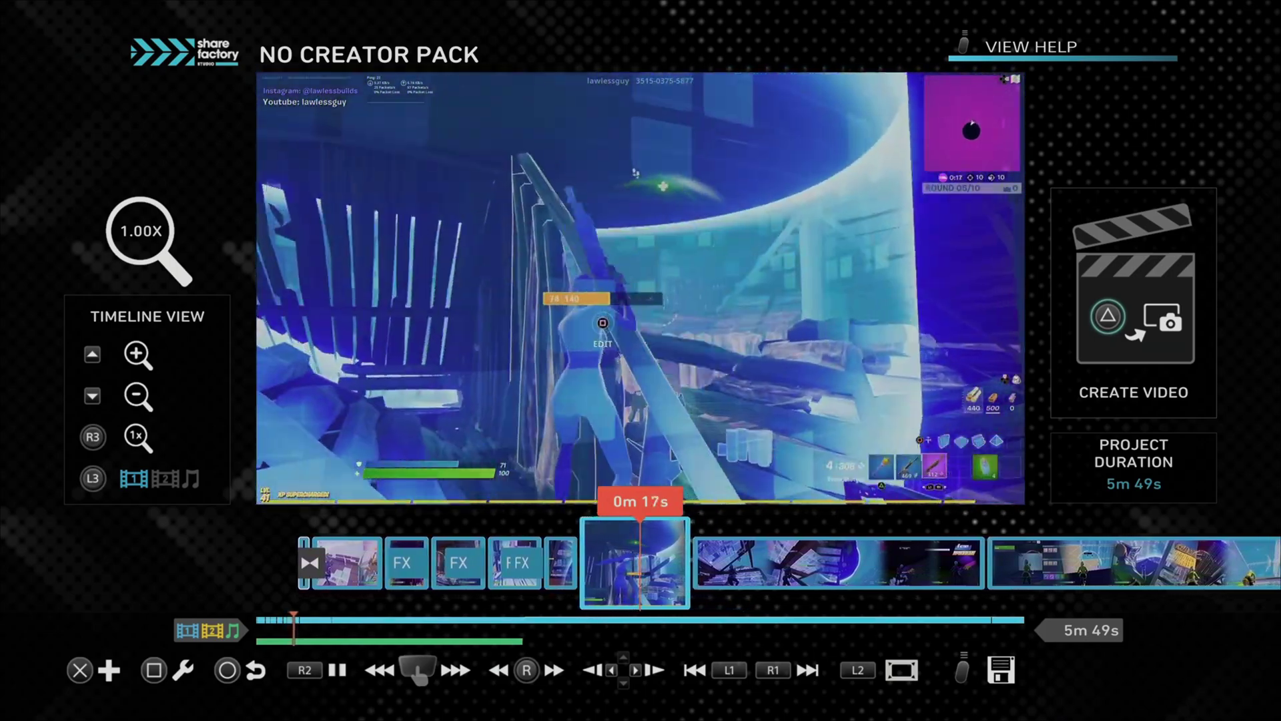
key("Return")
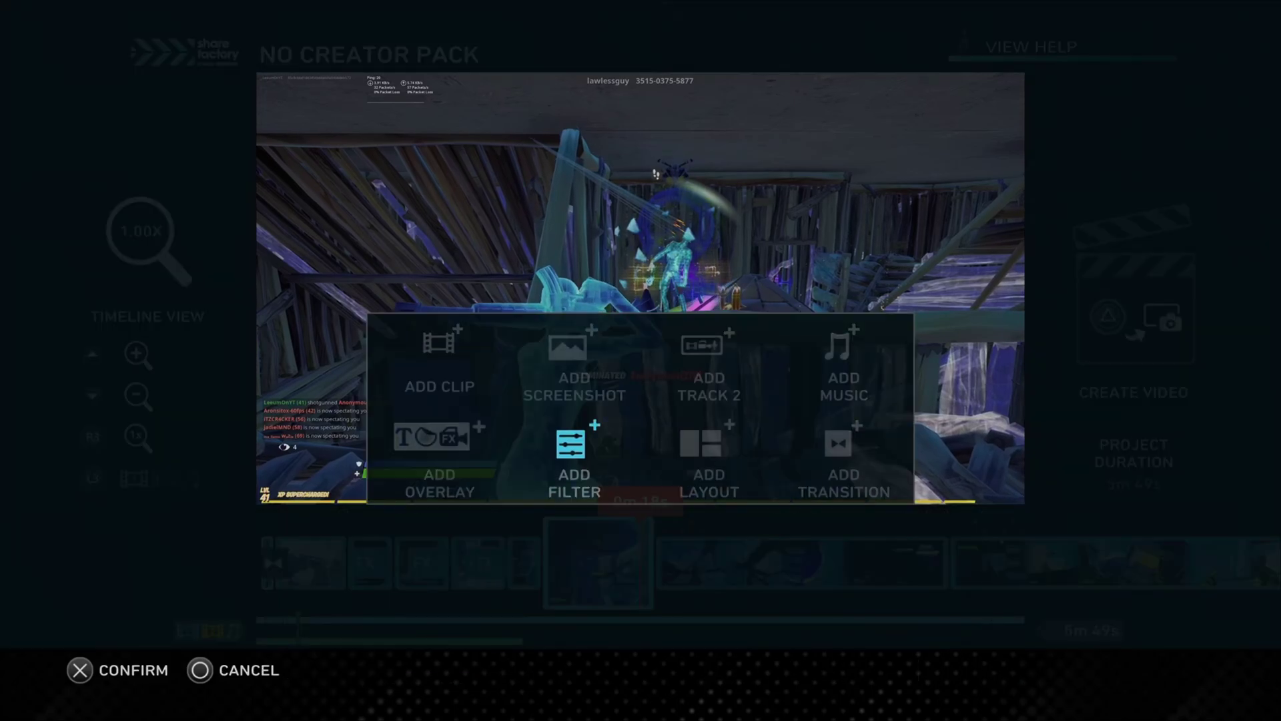
key("Return")
key("Right")
key("Return")
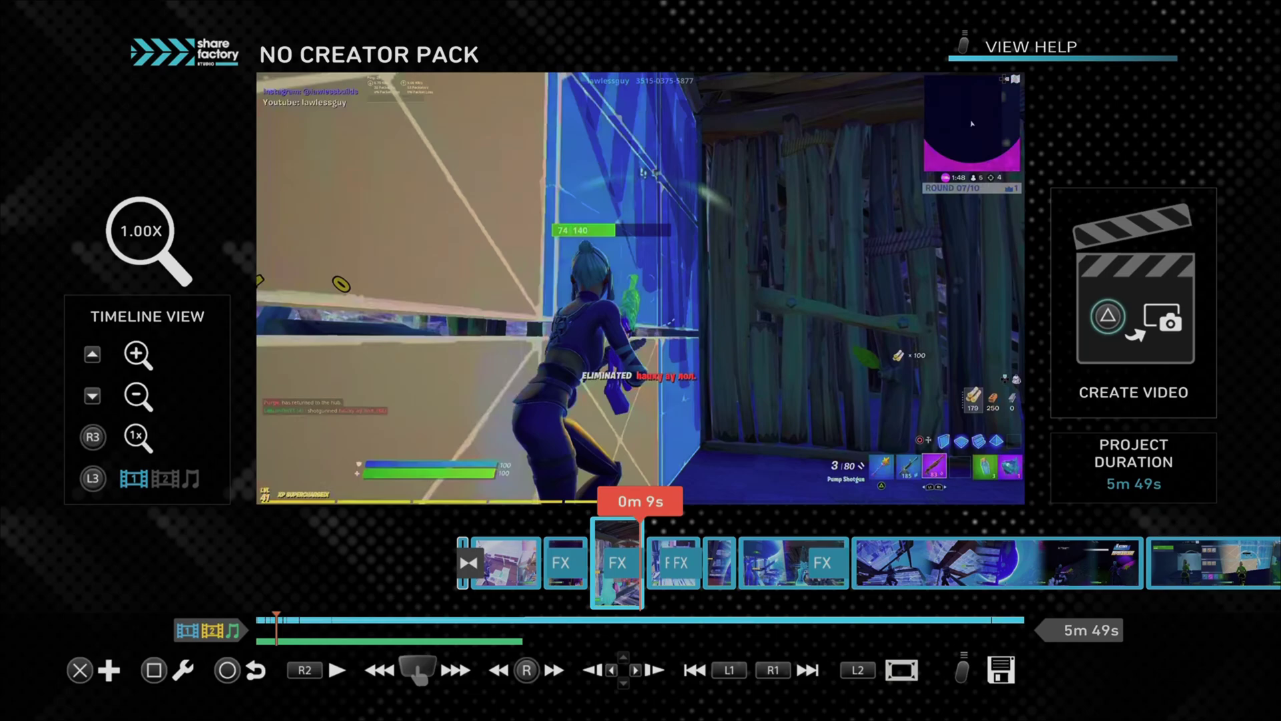
- Review the montage from 0m 9s through the wooden-fort clip to 0m 21s in the following clip
key("Right")
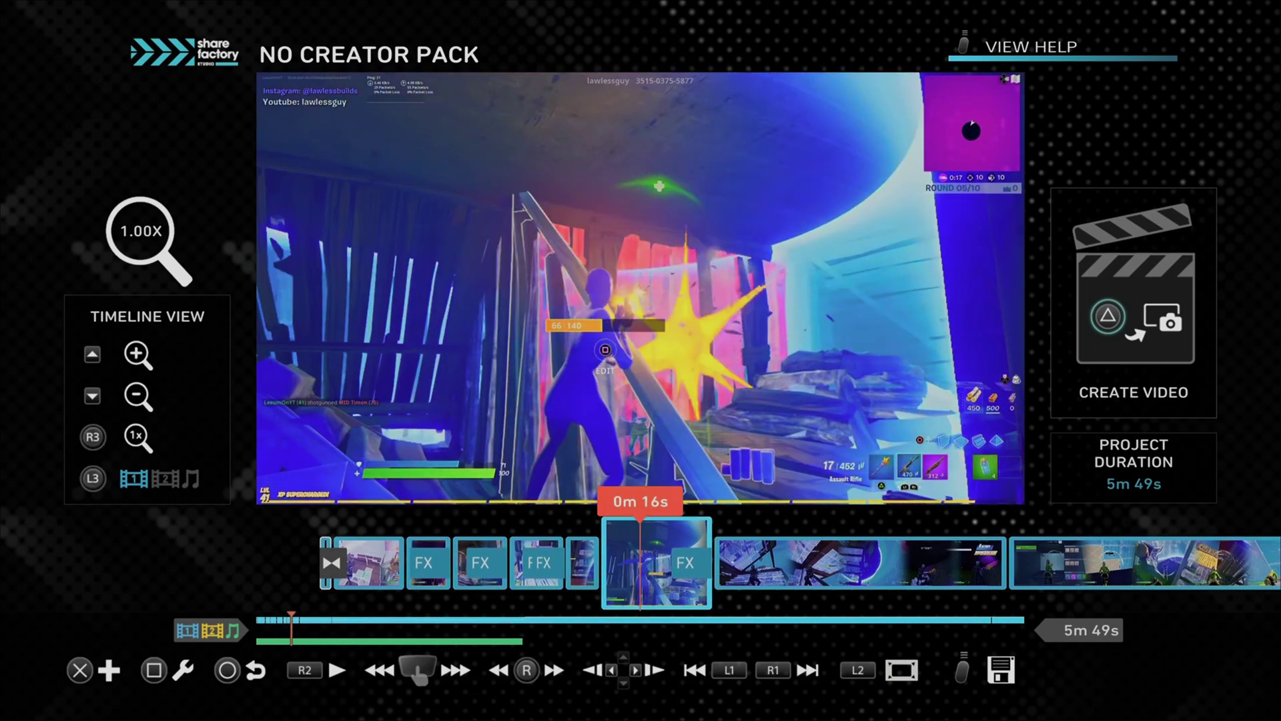
key("Right")
key("Right")
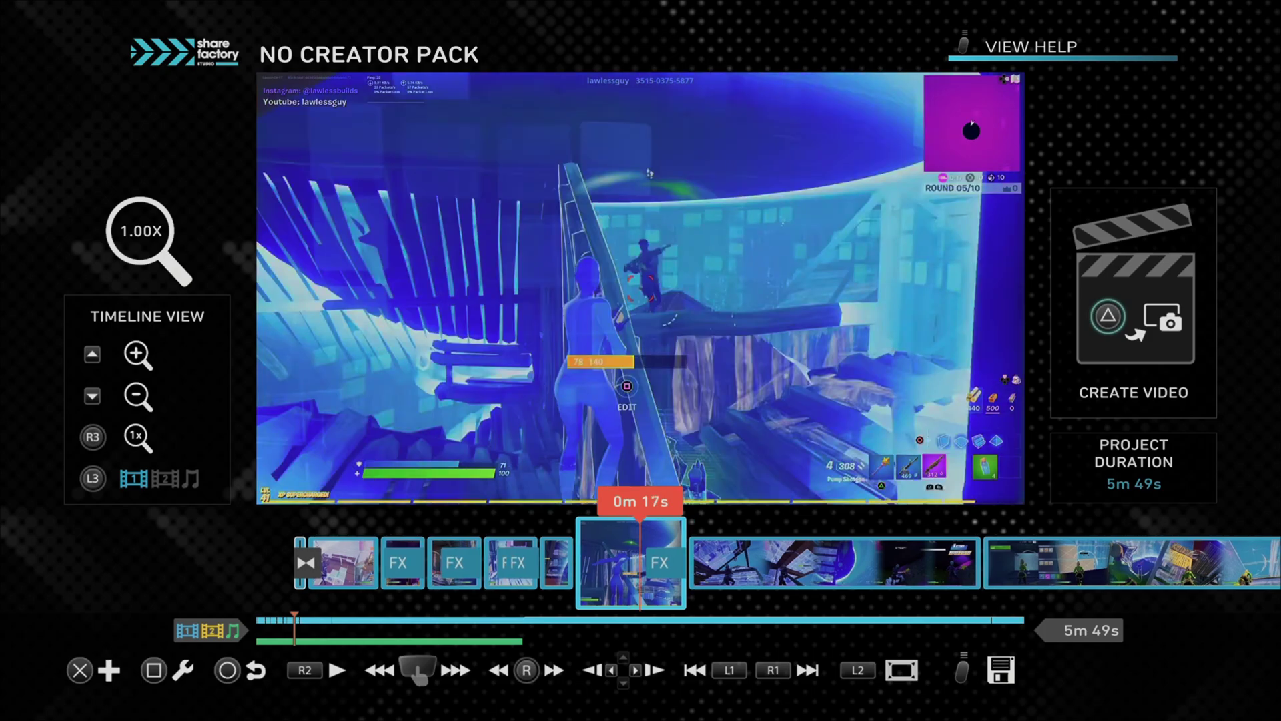
key("Right")
key("Right")
key("Left")
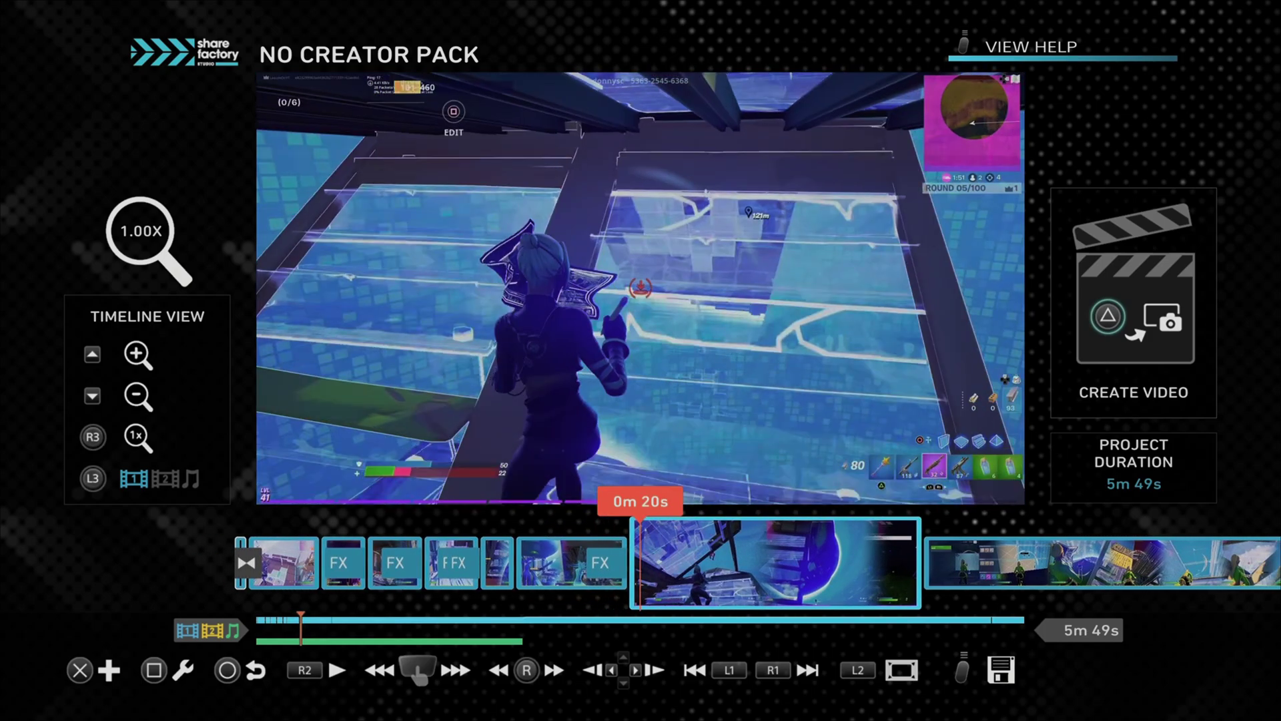
key("Right")
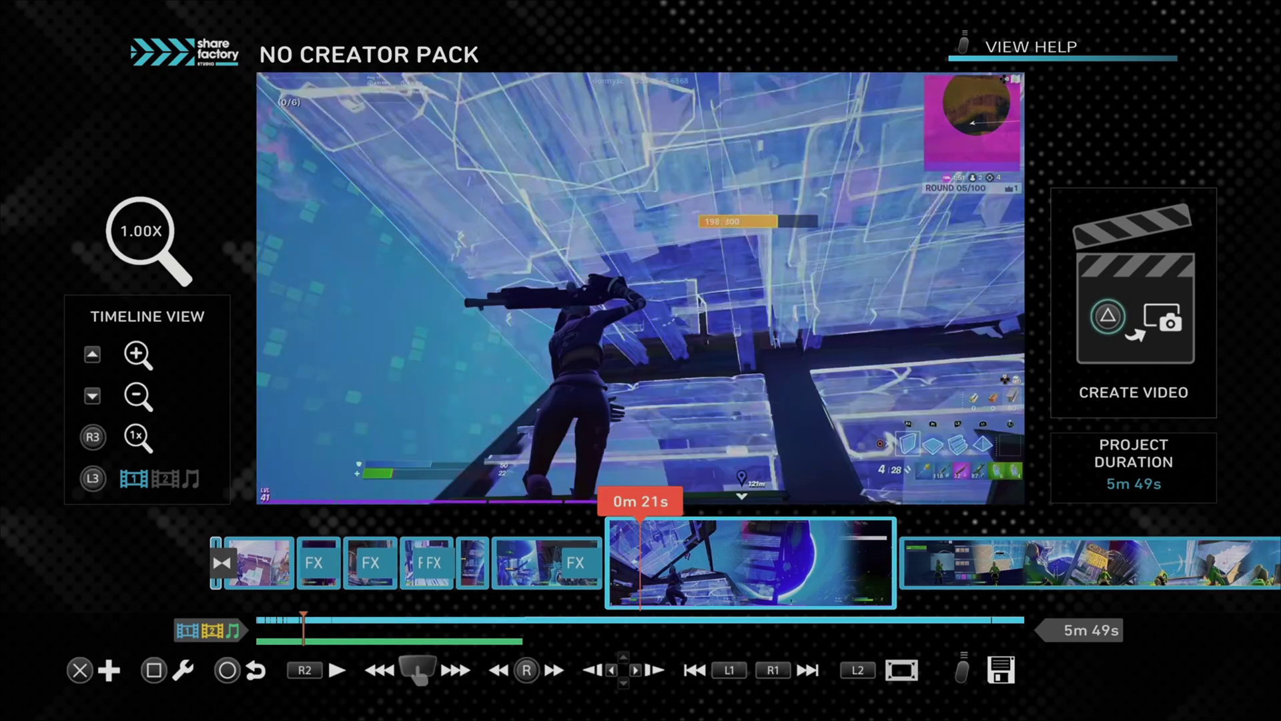
- Snip about 10 seconds off the start of the clip after the wooden-fort clip and play its new opening at 0m 20s
key("Return")
key("Left")
key("Down")
key("Left")
key("Left")
key("Left")
key("Return")
key("Return")
key("Return")
key("Left")
key("Return")
key("Return")
key("Delete")
key("Return")
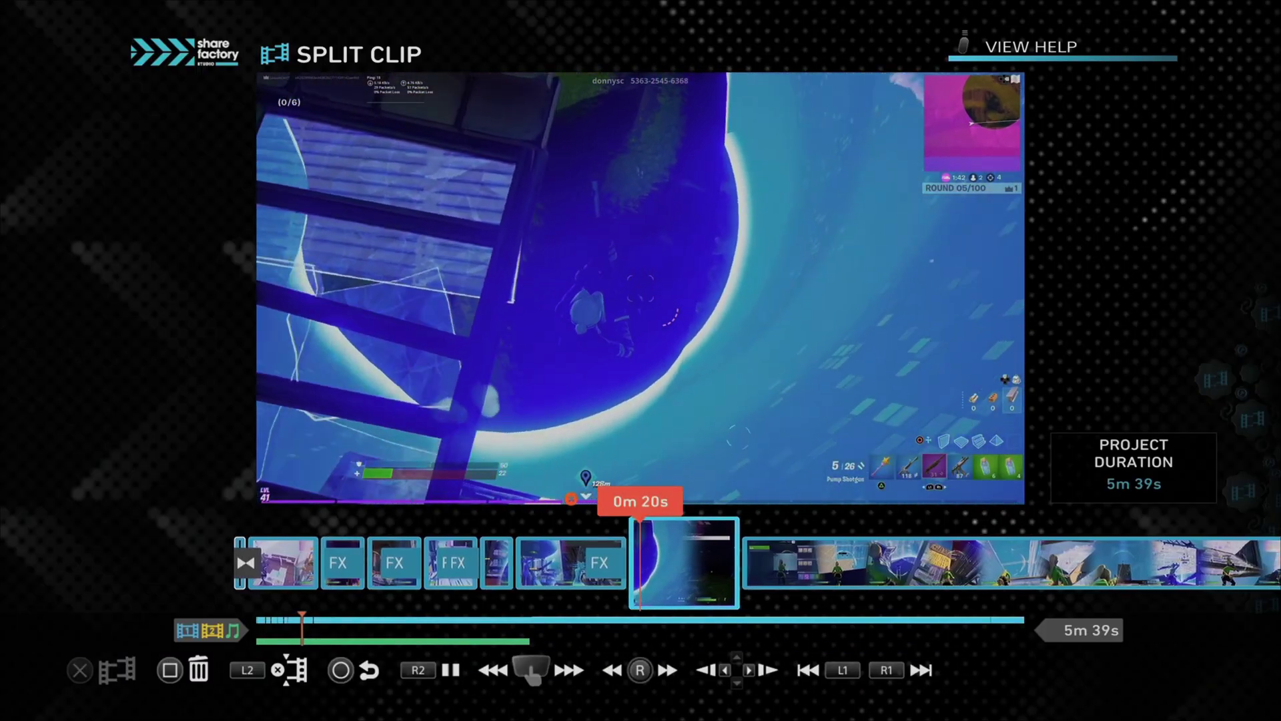
key("space")
key("Escape")
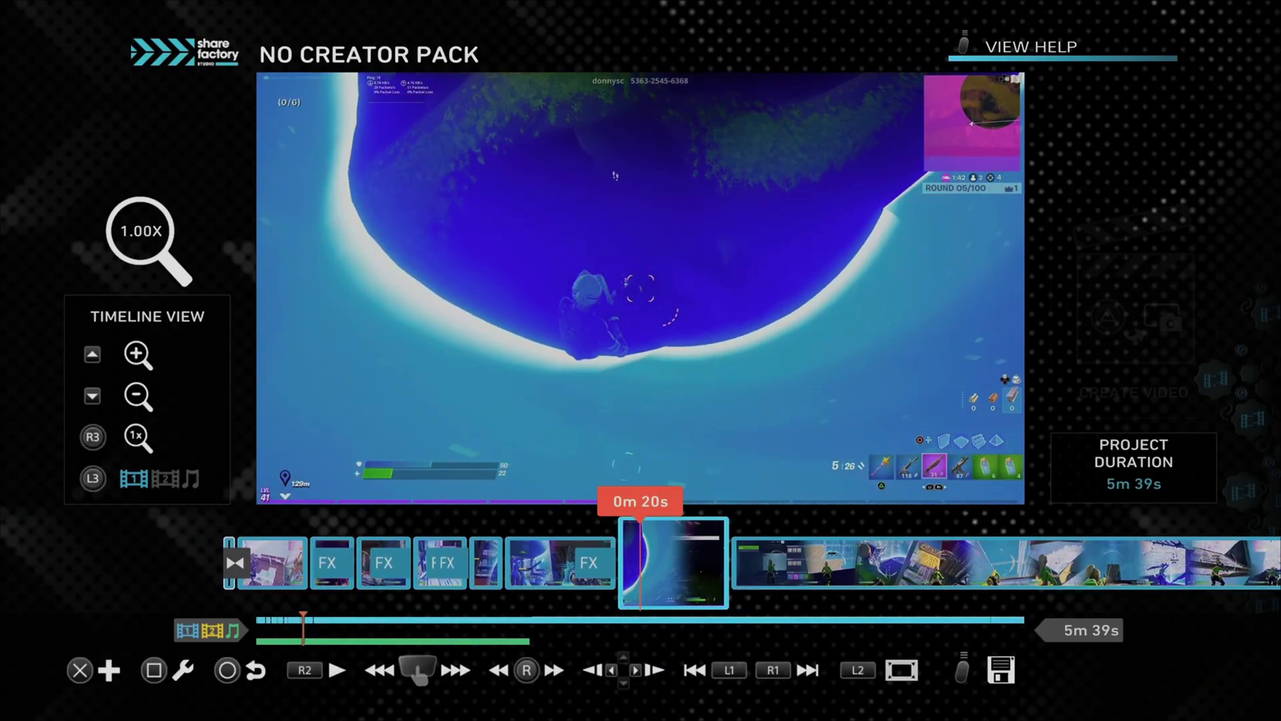
key("space")
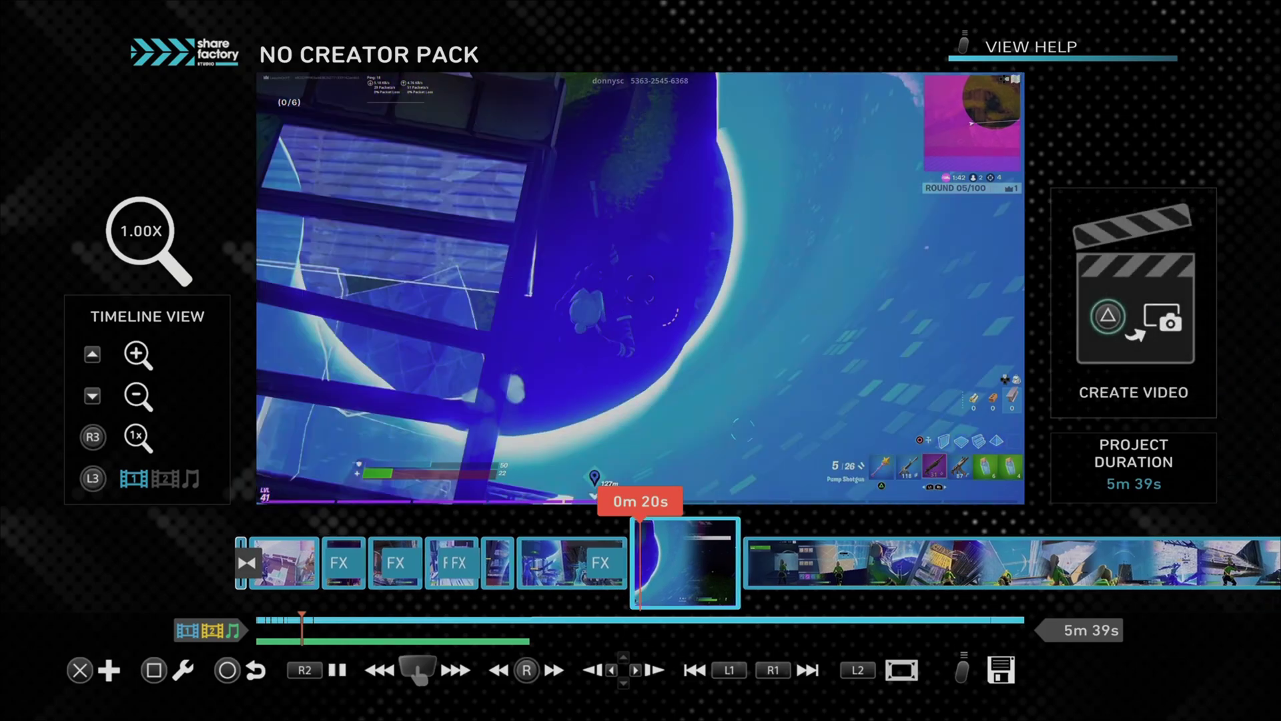
key("space")
- Scan the long green-outfit clip in Split Clip through 4m 54s and 5m 13s for usable footage
scroll(640, 563, "right", 10)
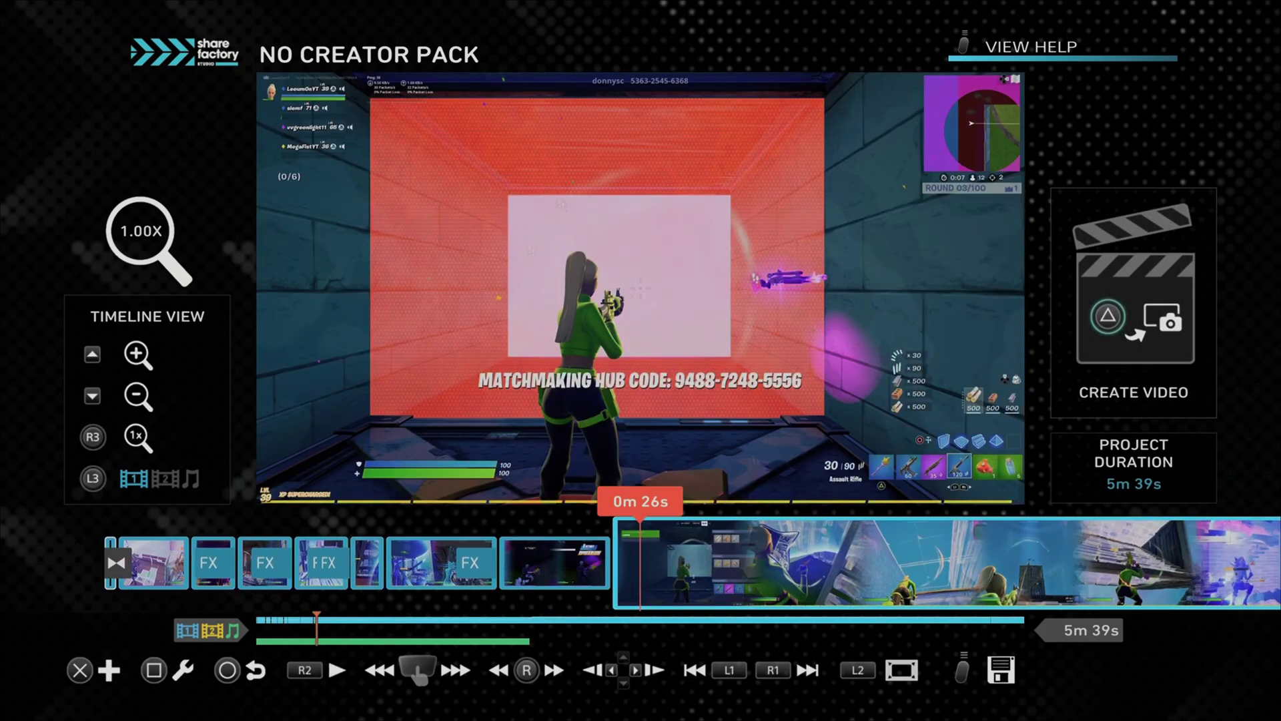
scroll(641, 563, "left", 3)
scroll(640, 563, "left", 2)
key("Return")
key("Left")
key("Right")
key("Return")
scroll(640, 563, "right", 1)
scroll(640, 562, "right", 4)
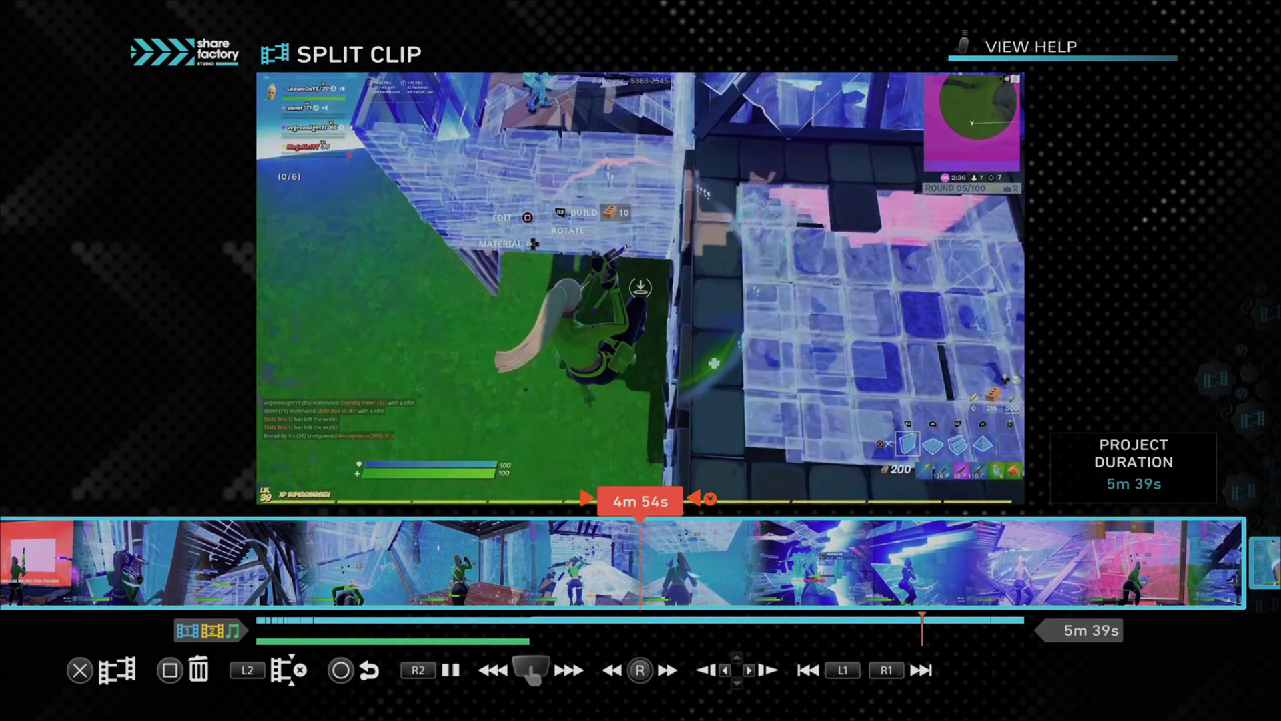
key("space")
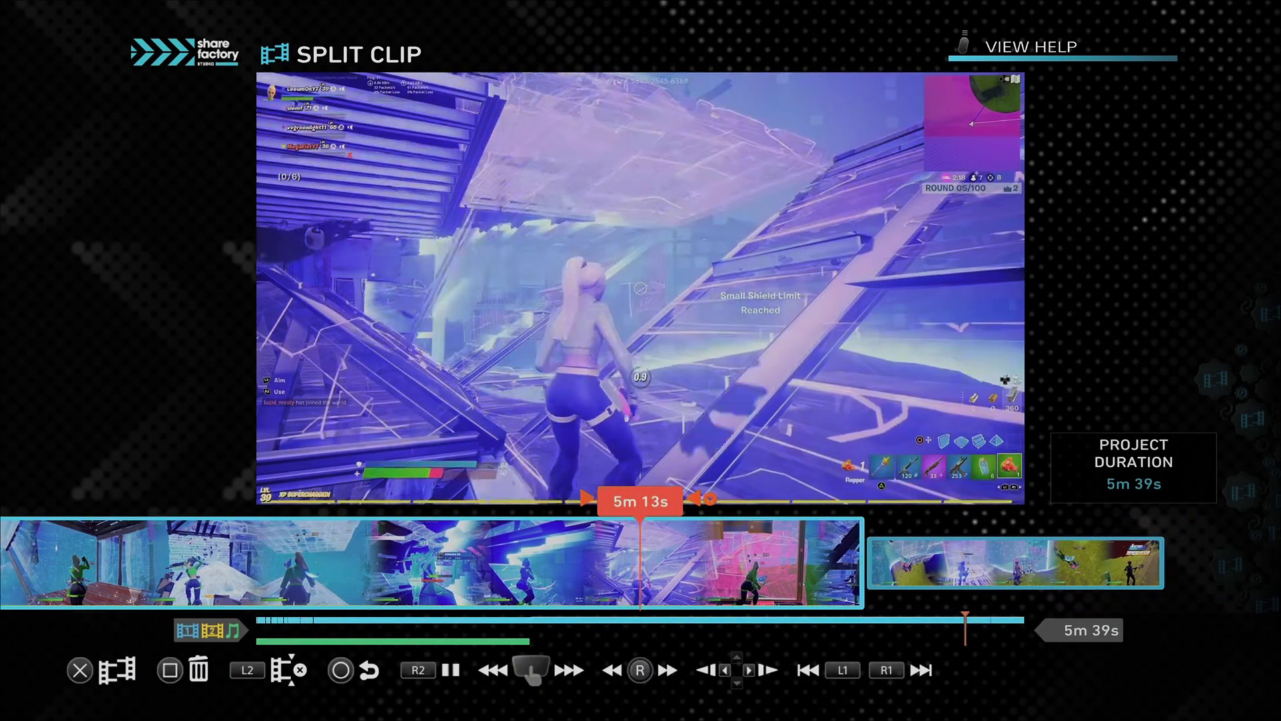
- Return to the clip after the wooden-fort clip at 0m 20s and snip two short pieces off its start
scroll(640, 563, "left", 1)
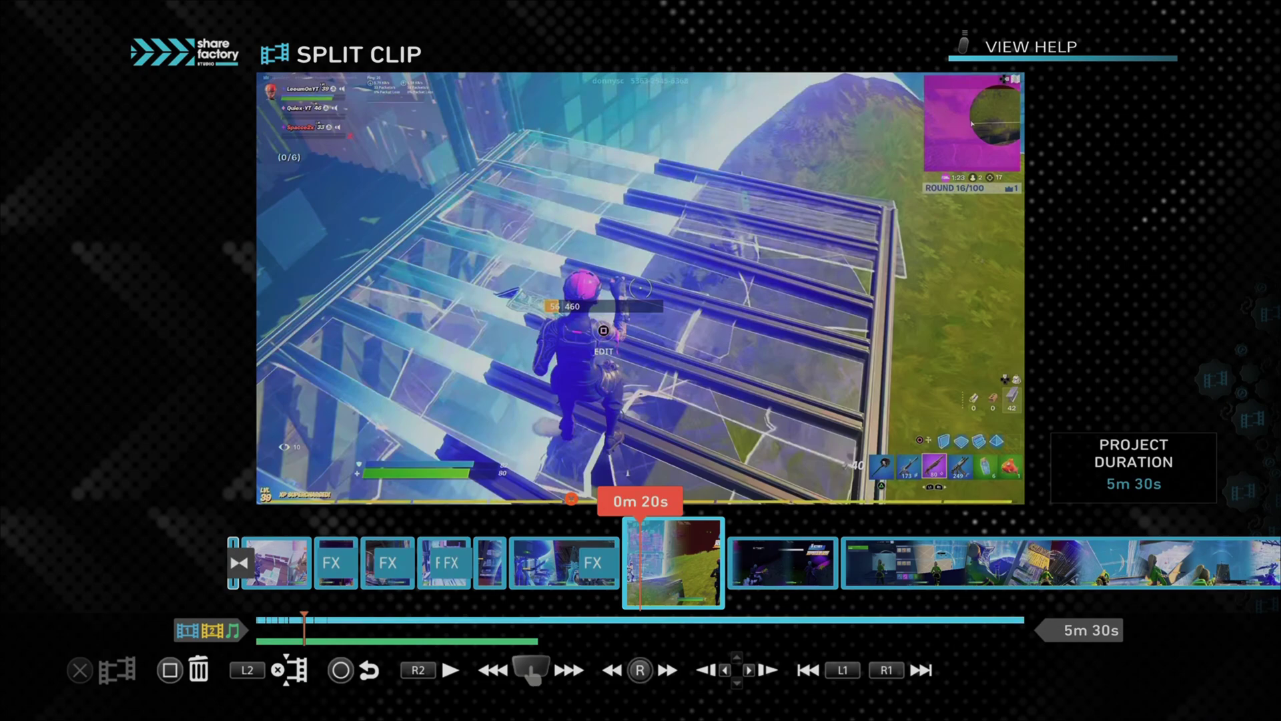
key("space")
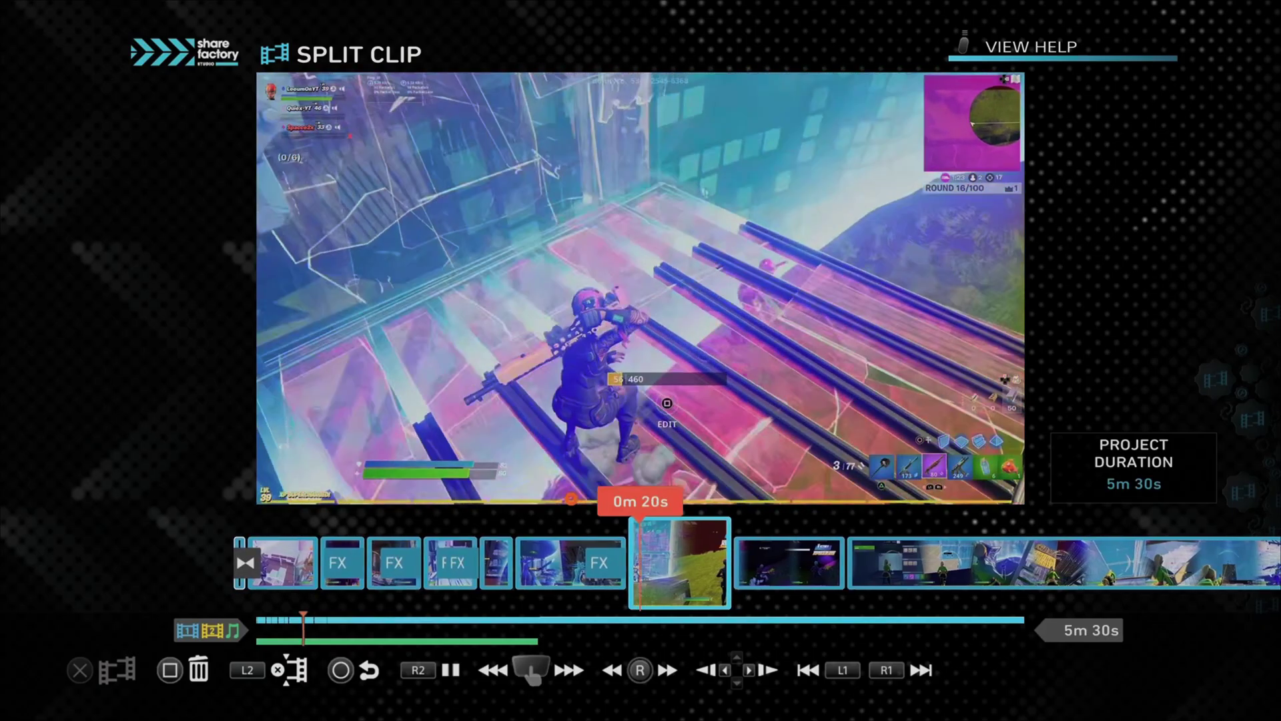
key("space")
key("Delete")
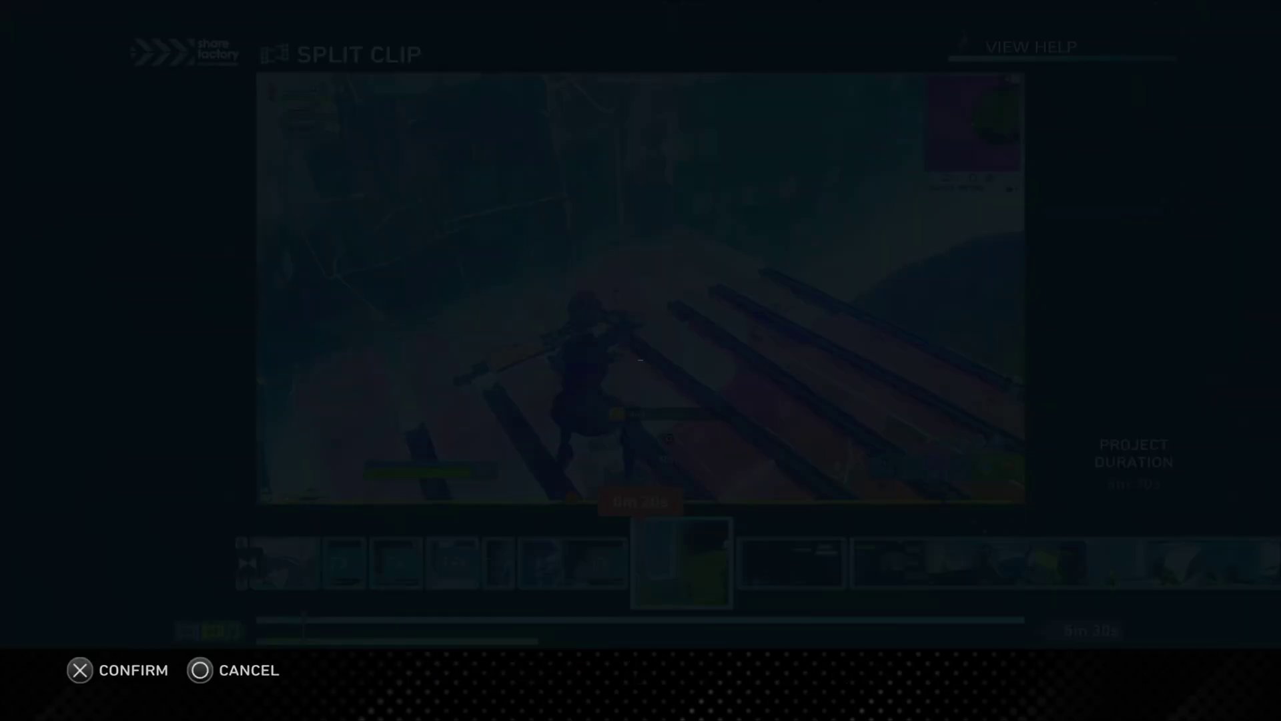
key("Return")
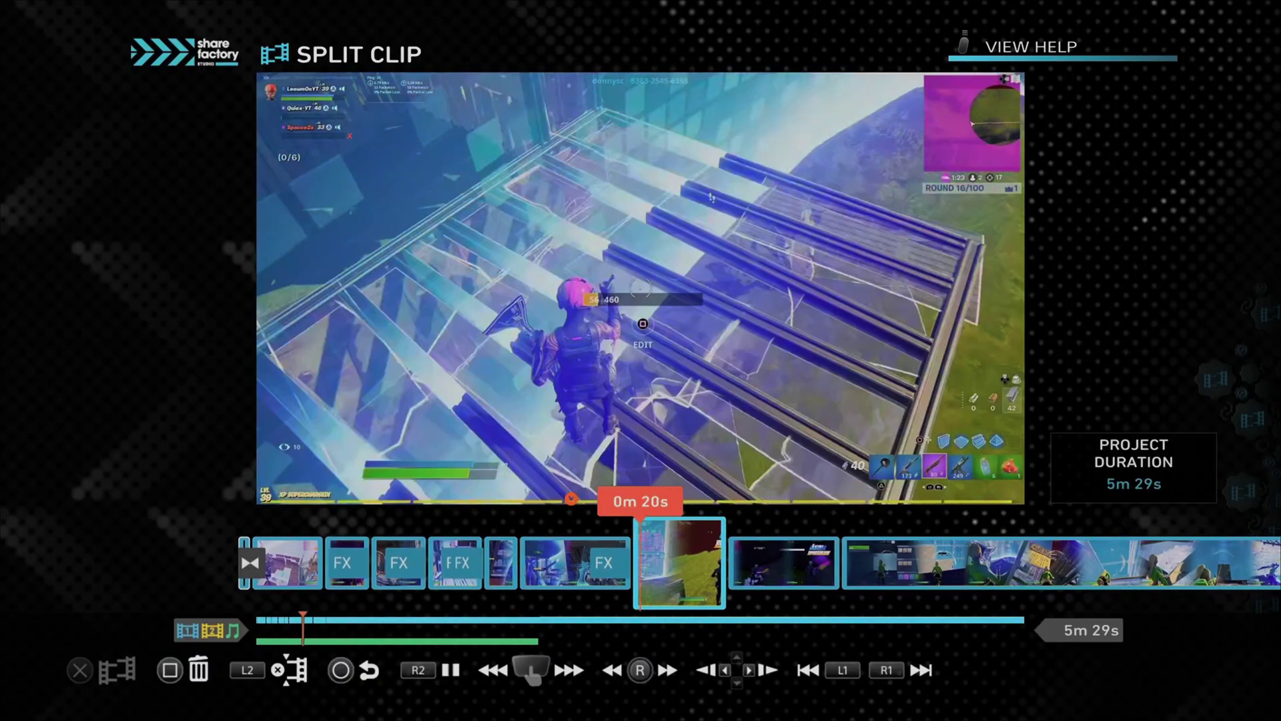
key("space")
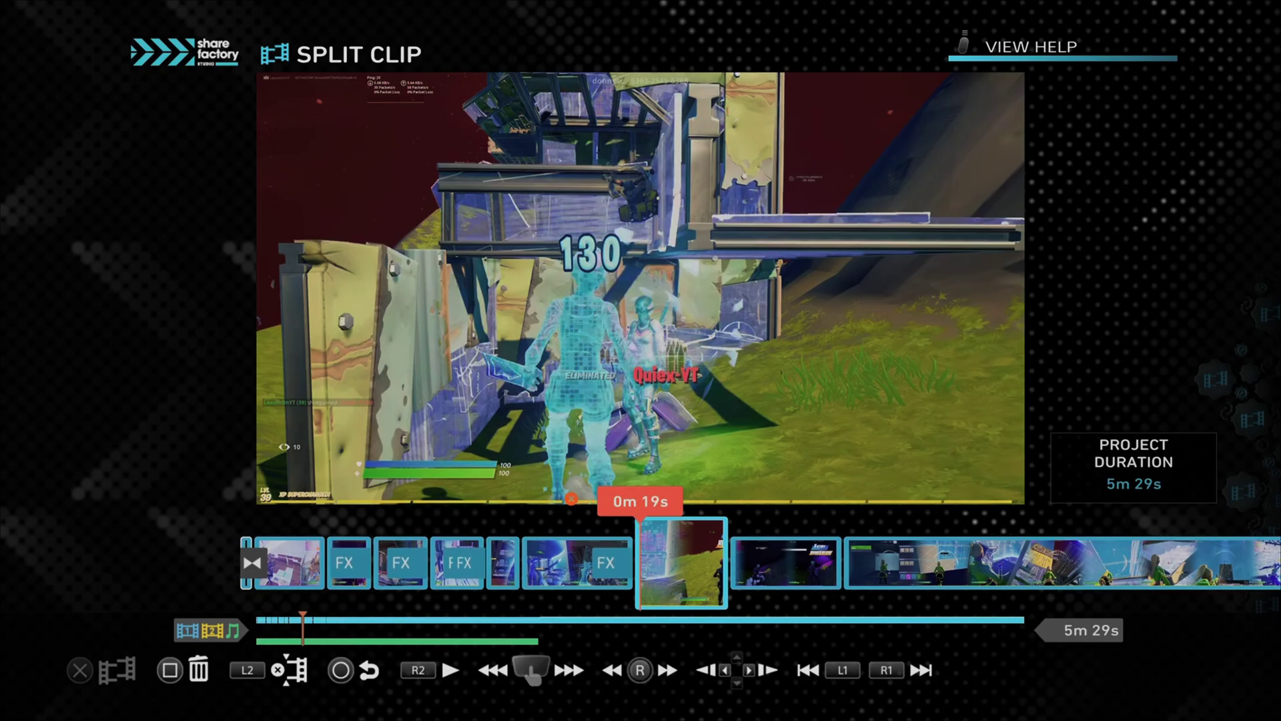
key("Delete")
key("Return")
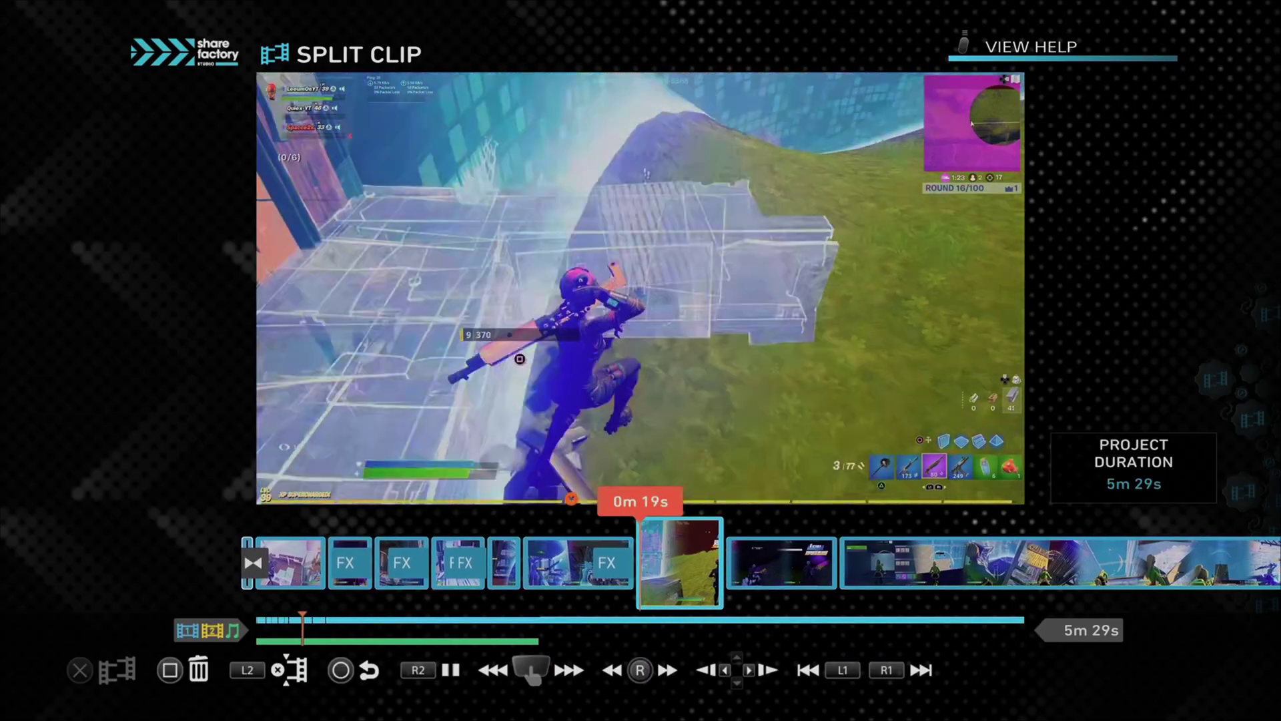
- Replay the shortened clip's opening and snip another sliver off its start at about 0m 19s
key("space")
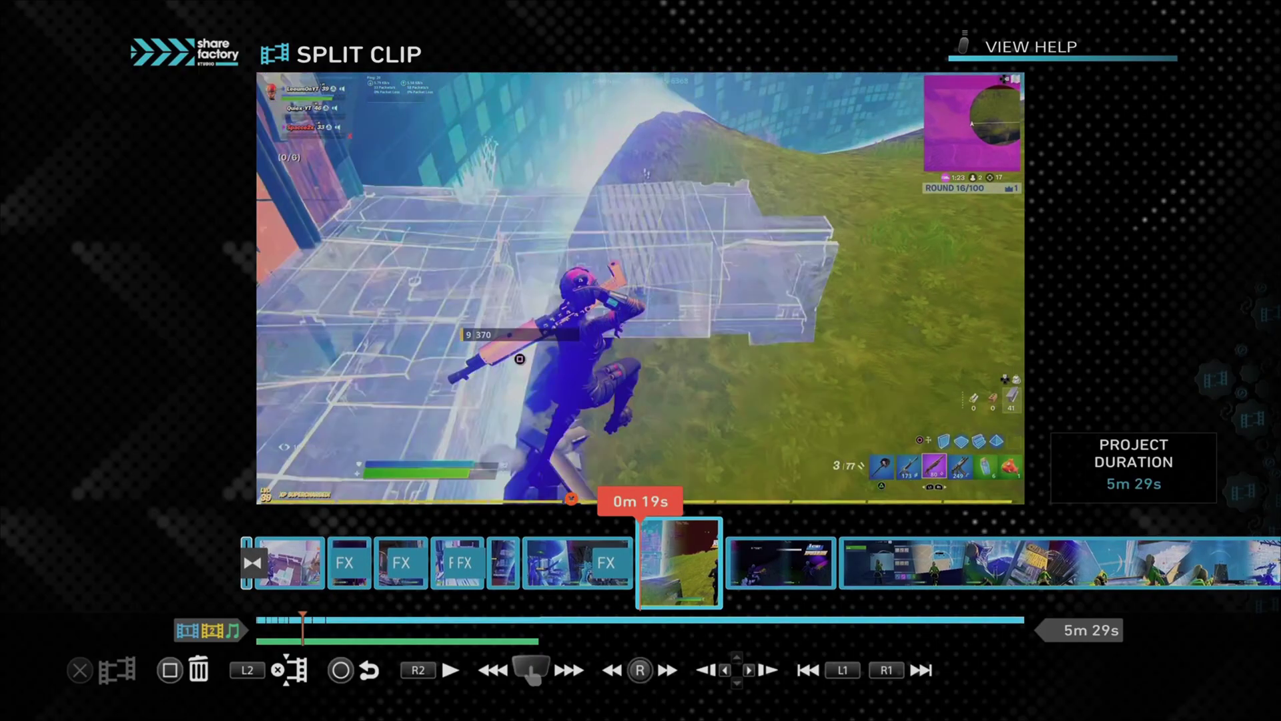
key("space")
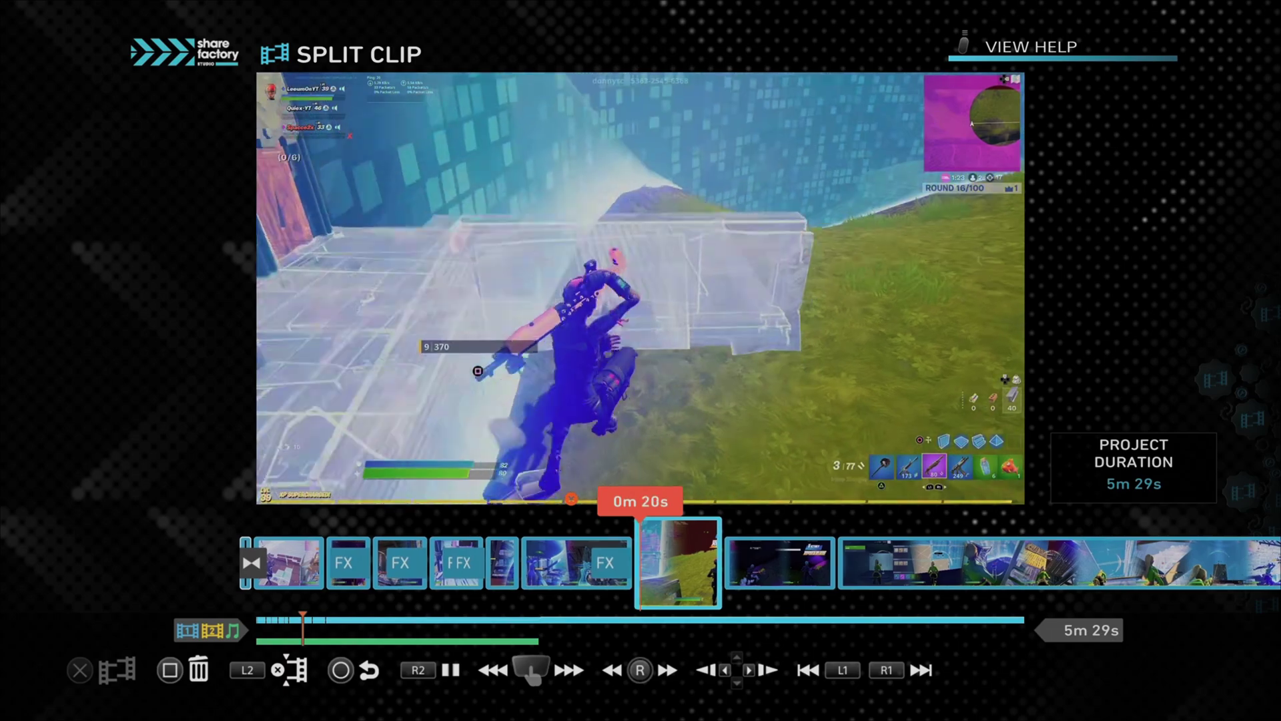
key("space")
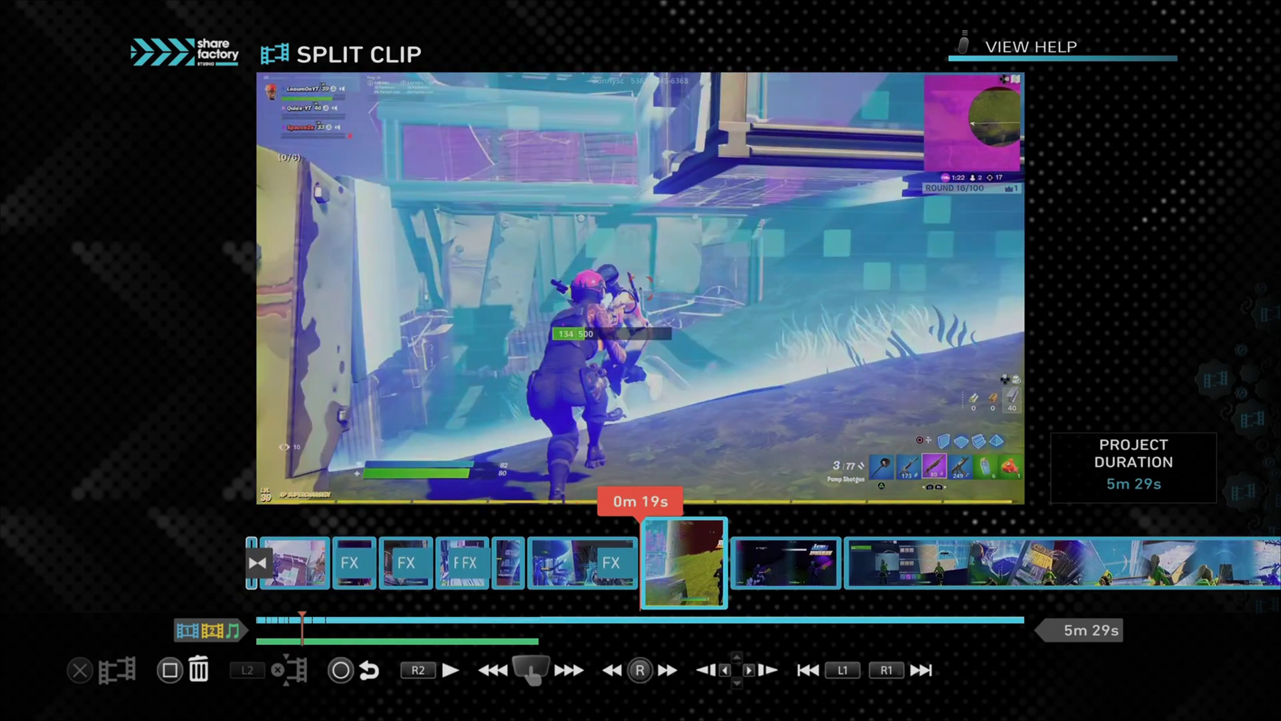
key("Delete")
key("Escape")
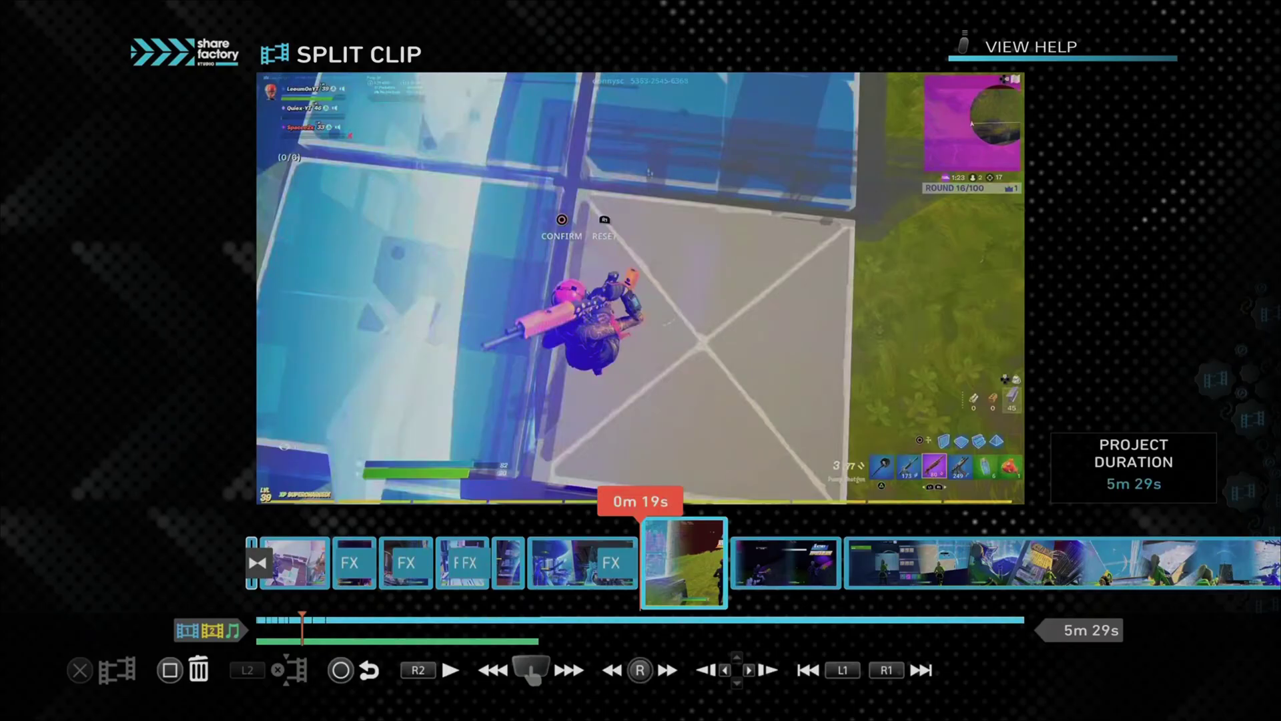
key("Right")
key("s")
key("Return")
- Play and step through the trimmed clip's opening up to the 130-damage elimination at 0m 20s
key("space")
key("space")
key("space")
key("space")
key("Left")
key("Right")
key("Right")
key("Left")
key("space")
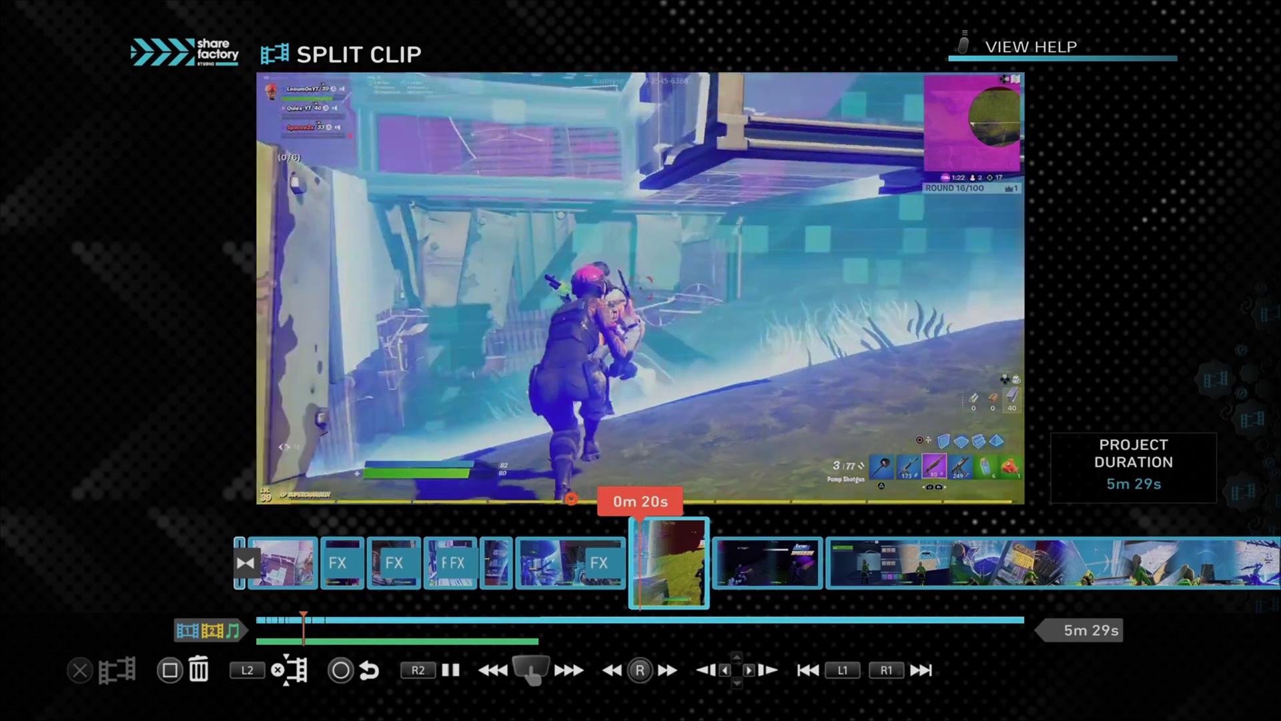
key("space")
key("Right")
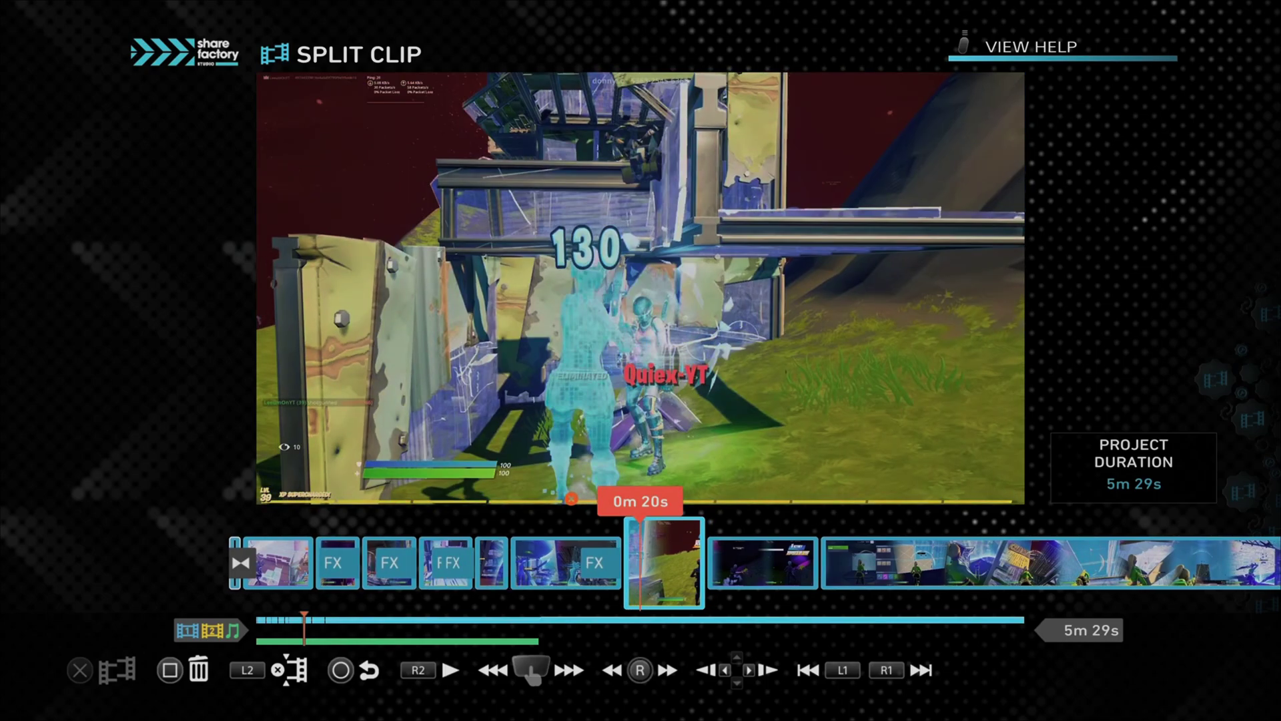
- Leave Split Clip and raise the volume of the elimination clip at 0m 20s without applying it to all clips
key("Escape")
key("Return")
key("Left")
key("Up")
key("Return")
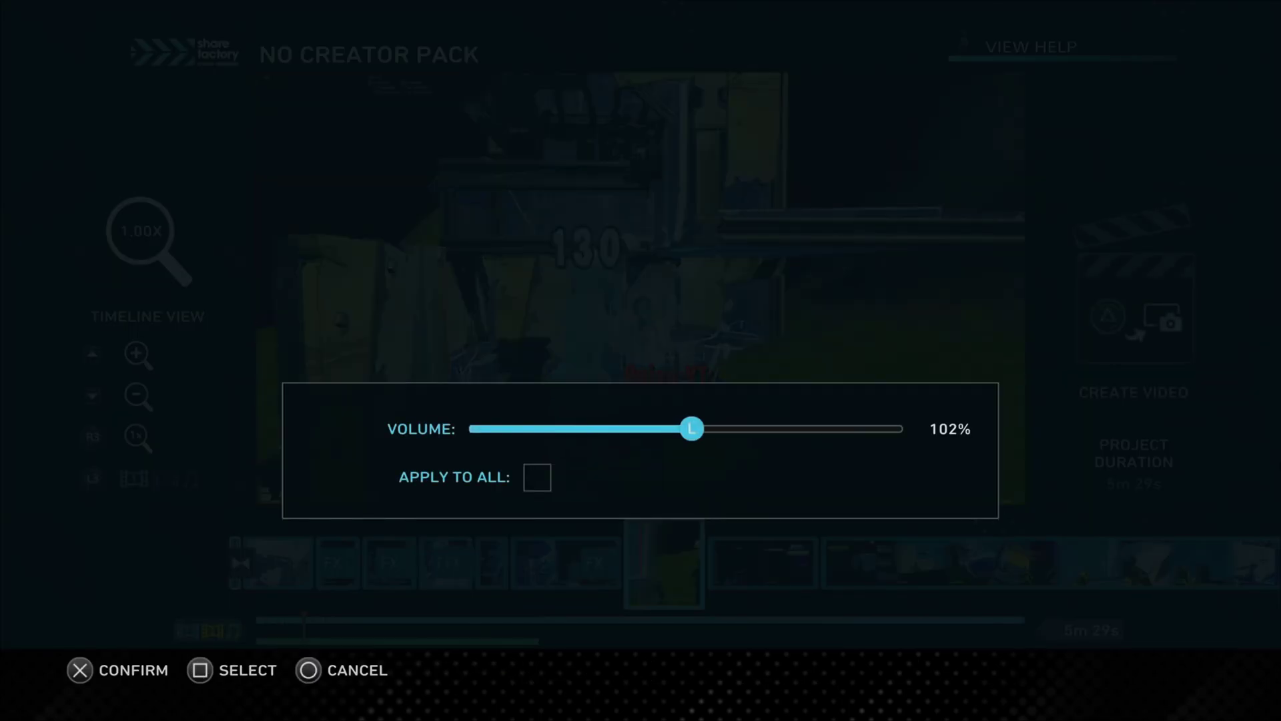
key("Return")
key("Escape")
- Open the elimination clip at 0m 20s in Trim Clip
key("Return")
key("Down")
key("Right")
key("Return")
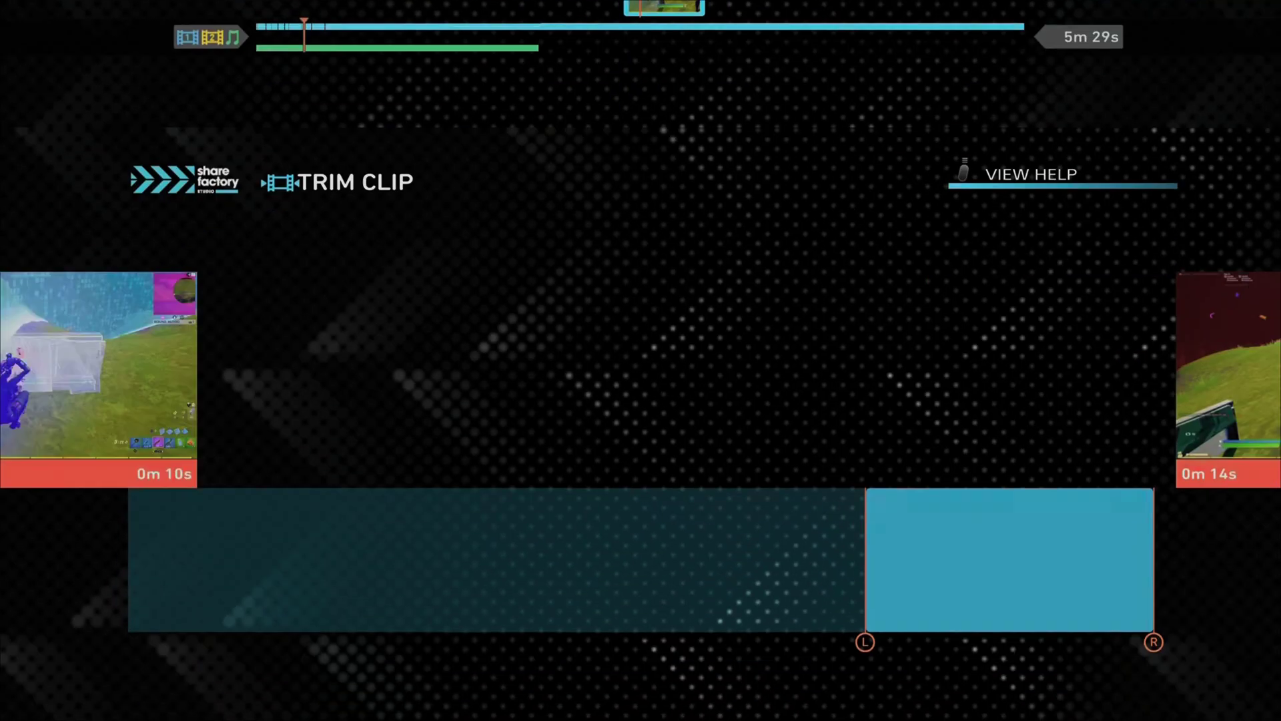